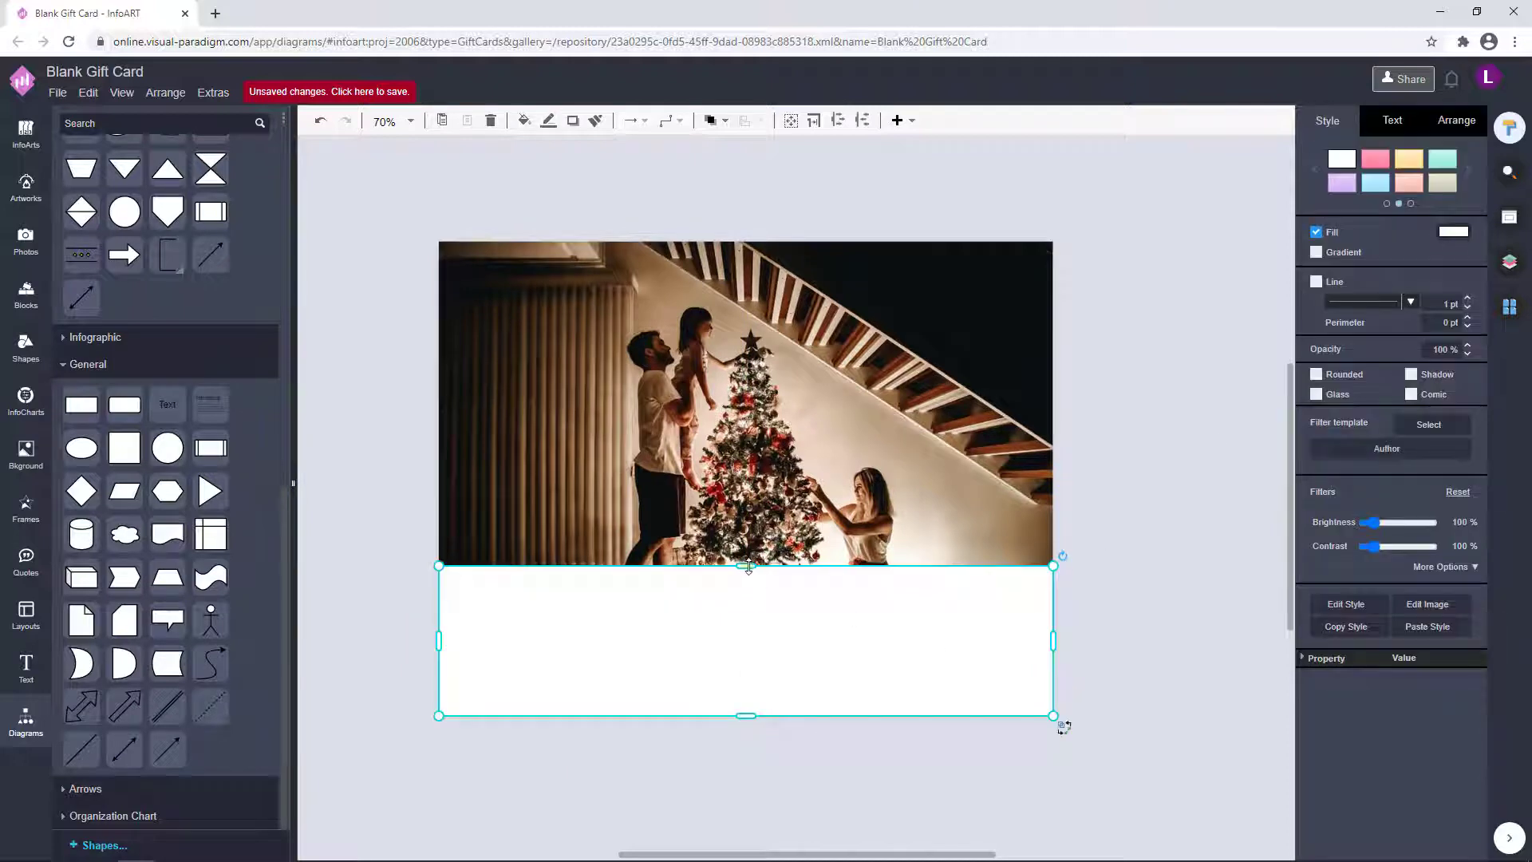
Lower the white rectangle's upper edge and split it into a narrow left block and a 754 x 205 right block with a thin gap
drag(745, 565, 747, 602)
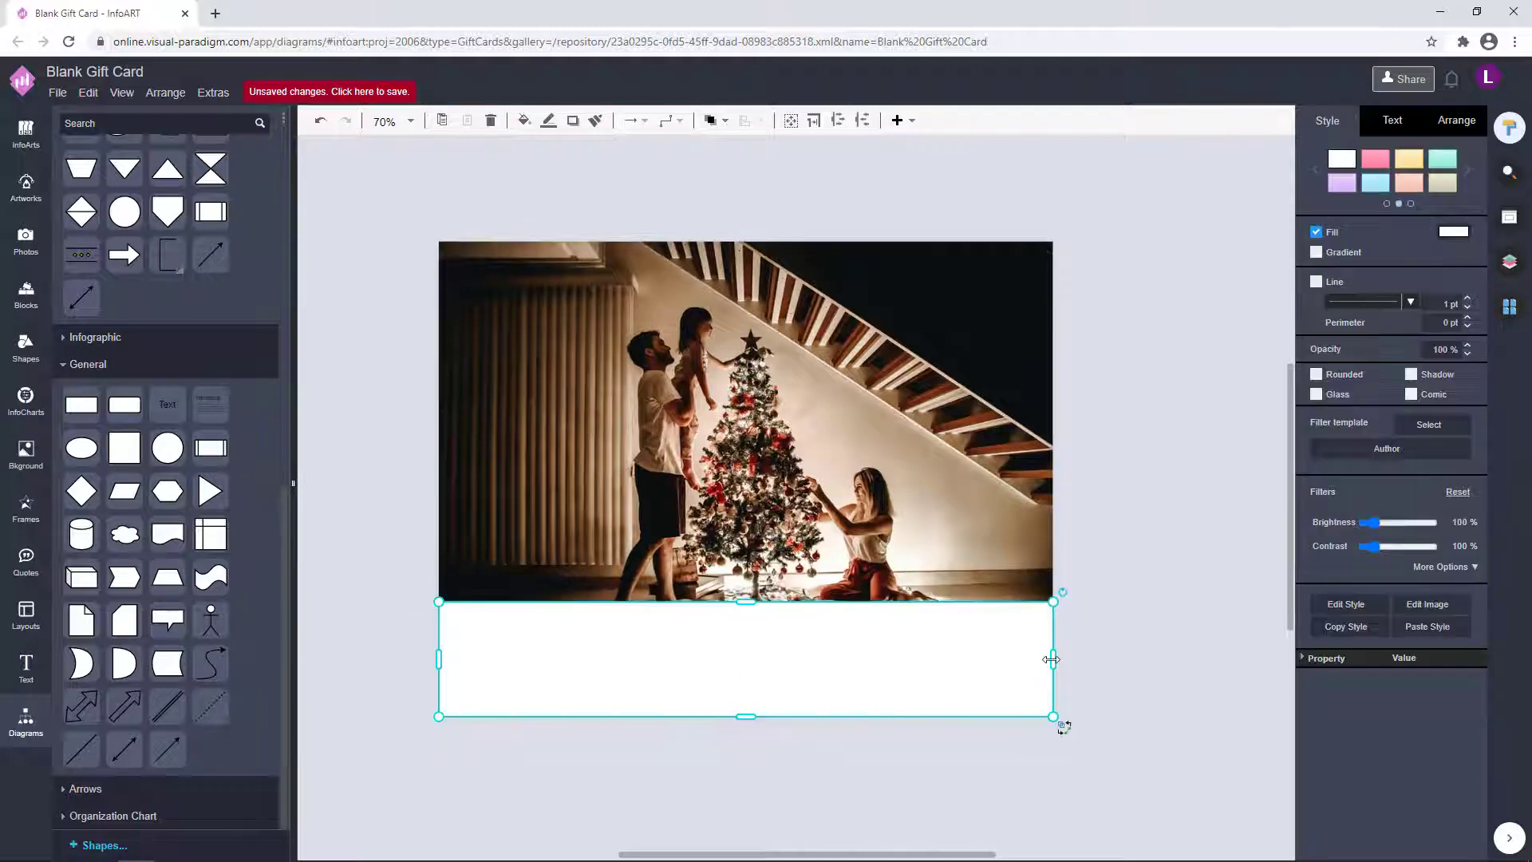
drag(1055, 719, 695, 667)
drag(811, 659, 1048, 660)
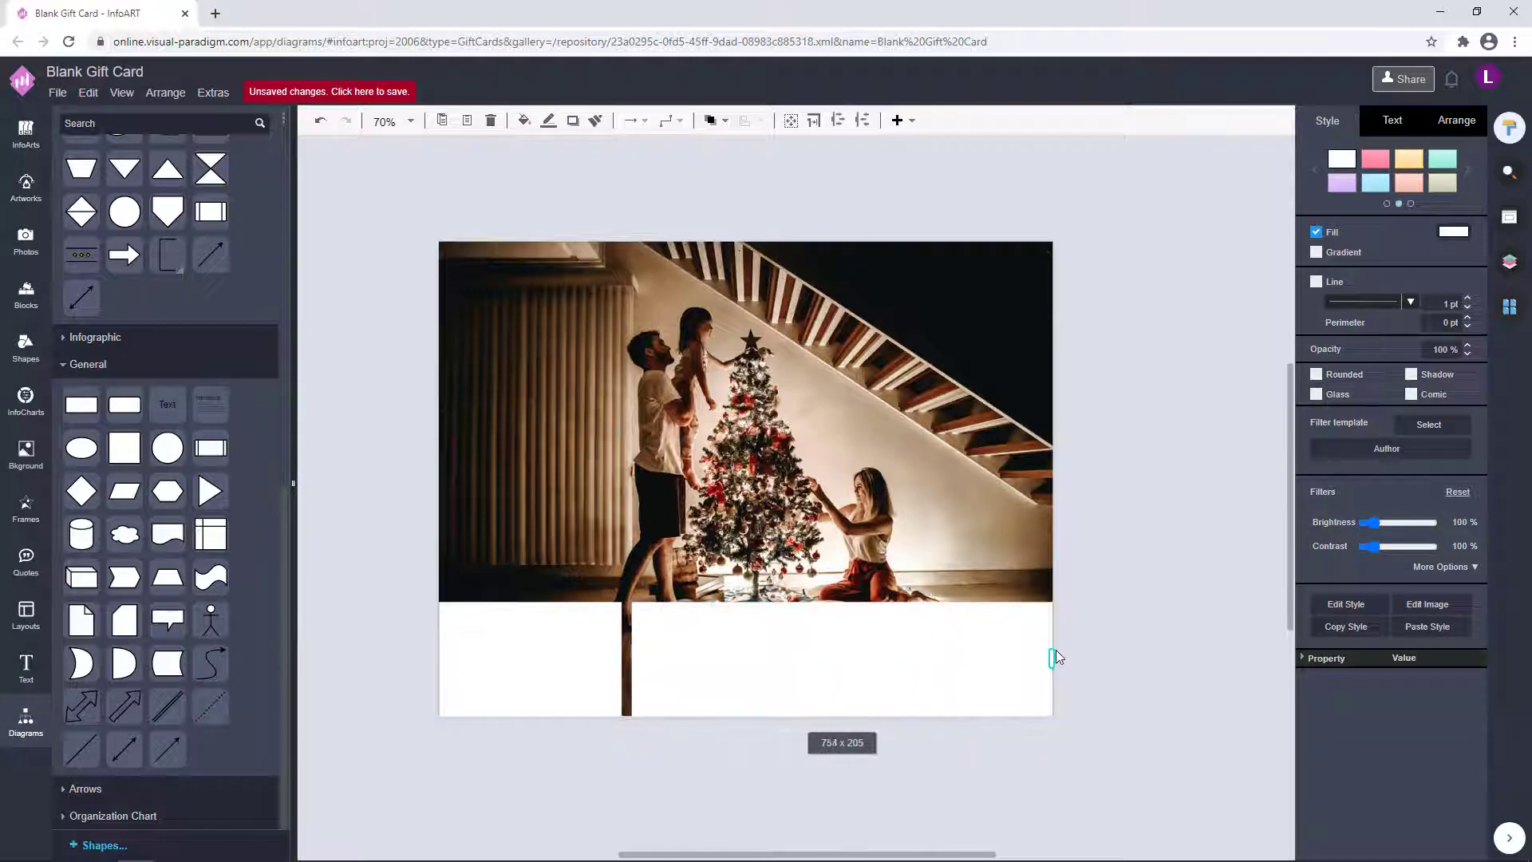
click(1154, 619)
click(894, 661)
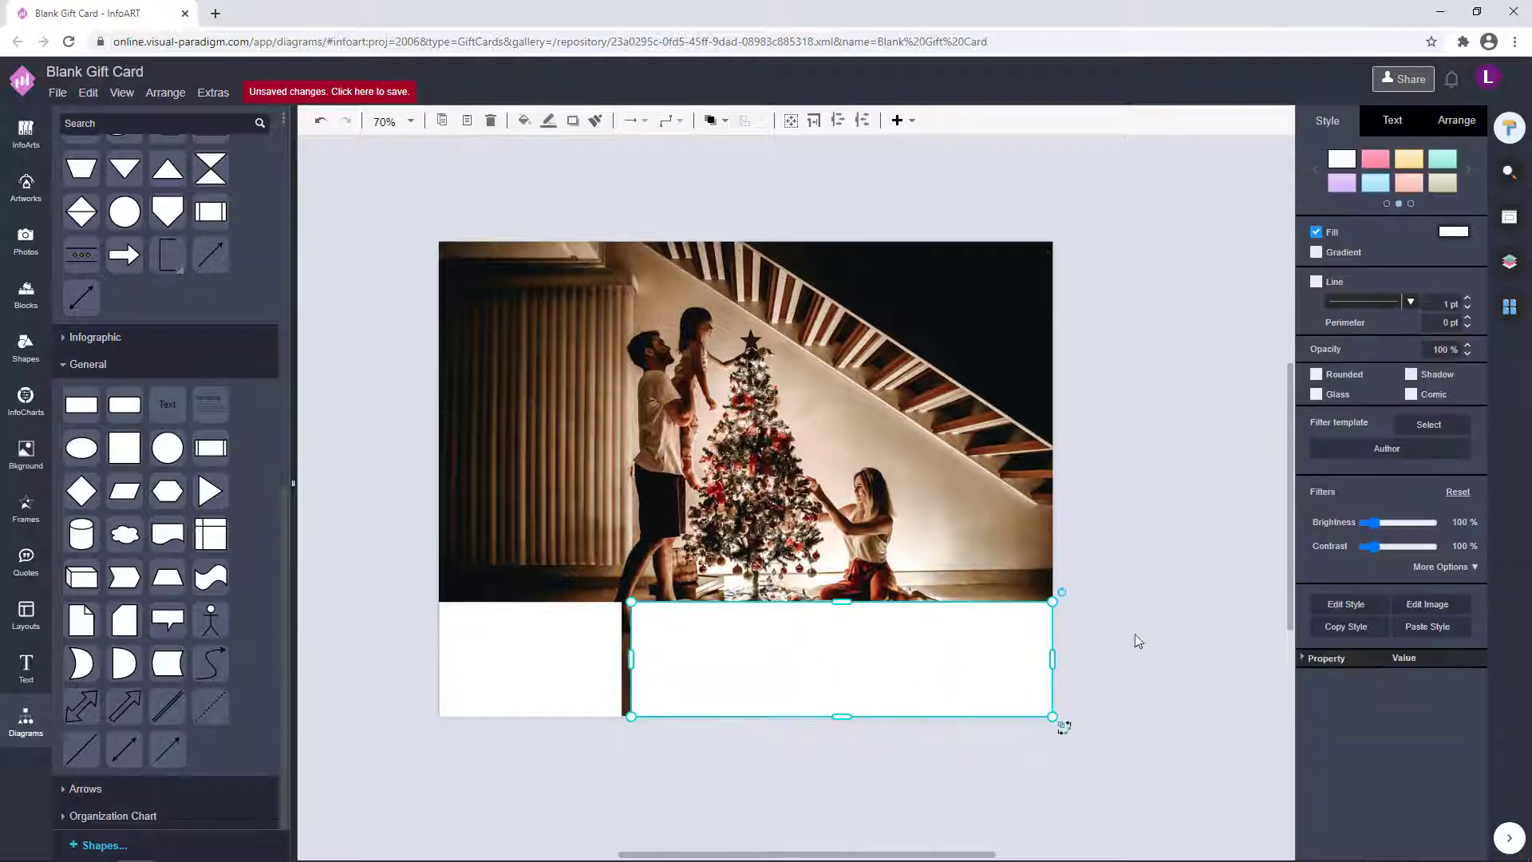
Select both blocks below the photo and fill them with the light peach colour F0D5B2
shift+click(599, 626)
click(1454, 231)
click(1335, 322)
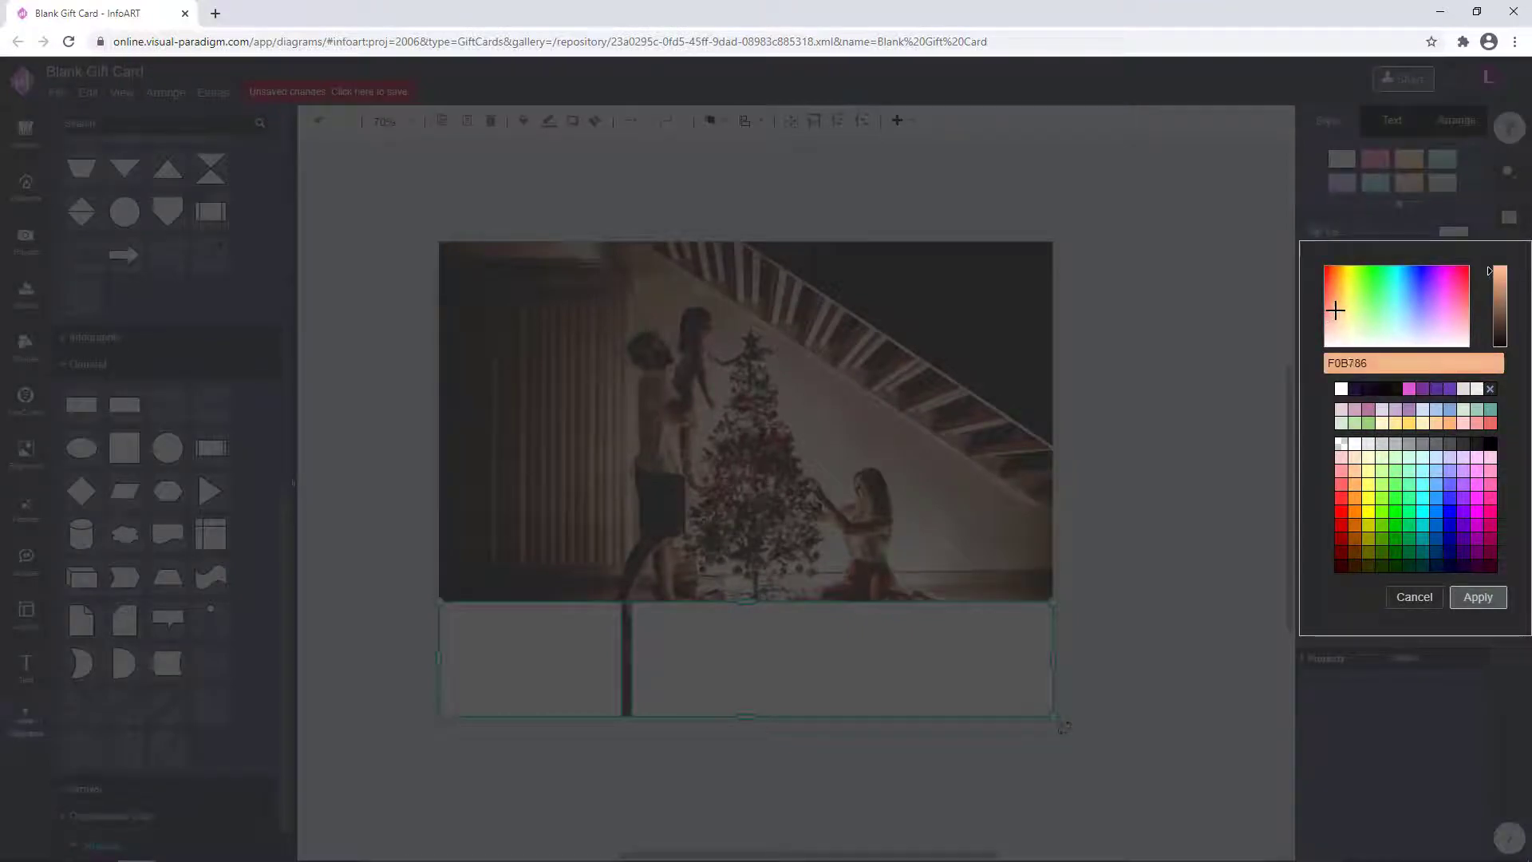
click(1485, 597)
click(1453, 231)
click(1337, 318)
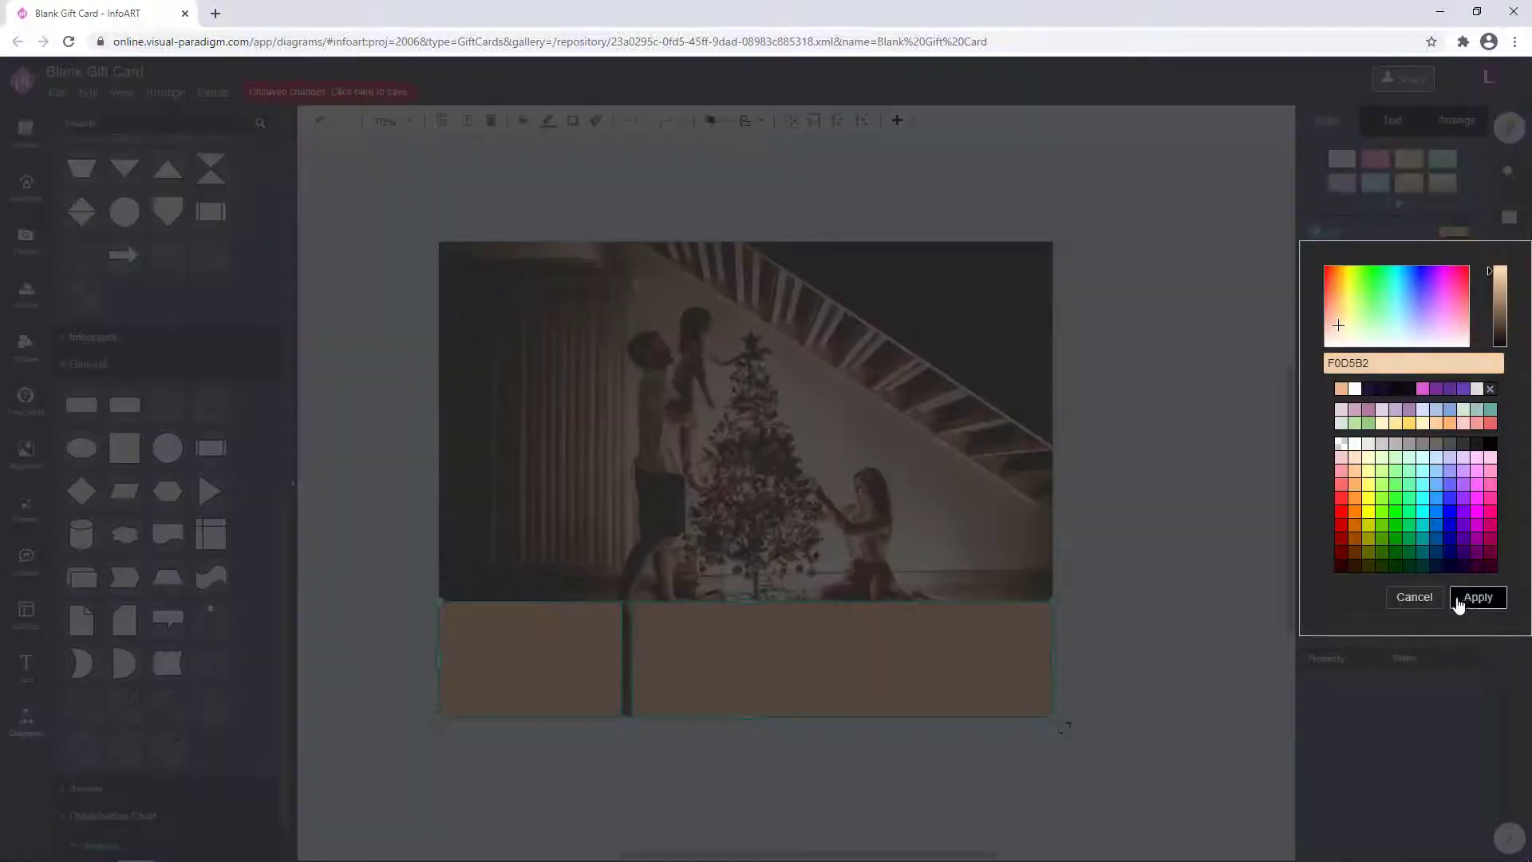
click(1458, 598)
Add a white rectangle behind the two coloured blocks and widen it to the full width of the card
click(1156, 533)
click(504, 640)
mouse_move(534, 637)
mouse_down()
mouse_move(588, 431)
mouse_move(553, 503)
mouse_move(524, 389)
mouse_move(510, 632)
mouse_up()
click(710, 121)
click(735, 183)
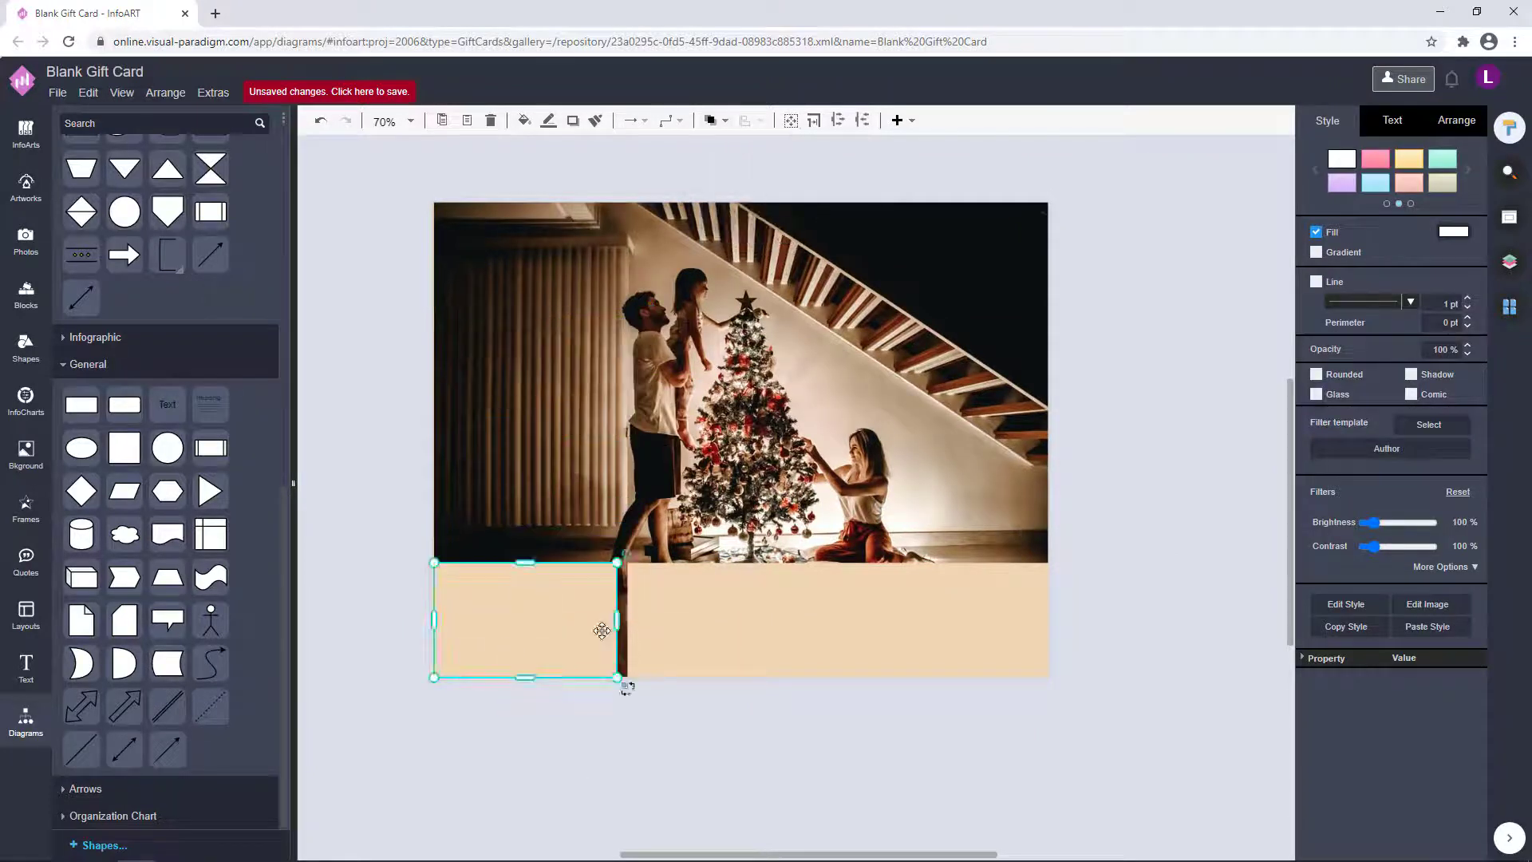
drag(608, 625, 1049, 598)
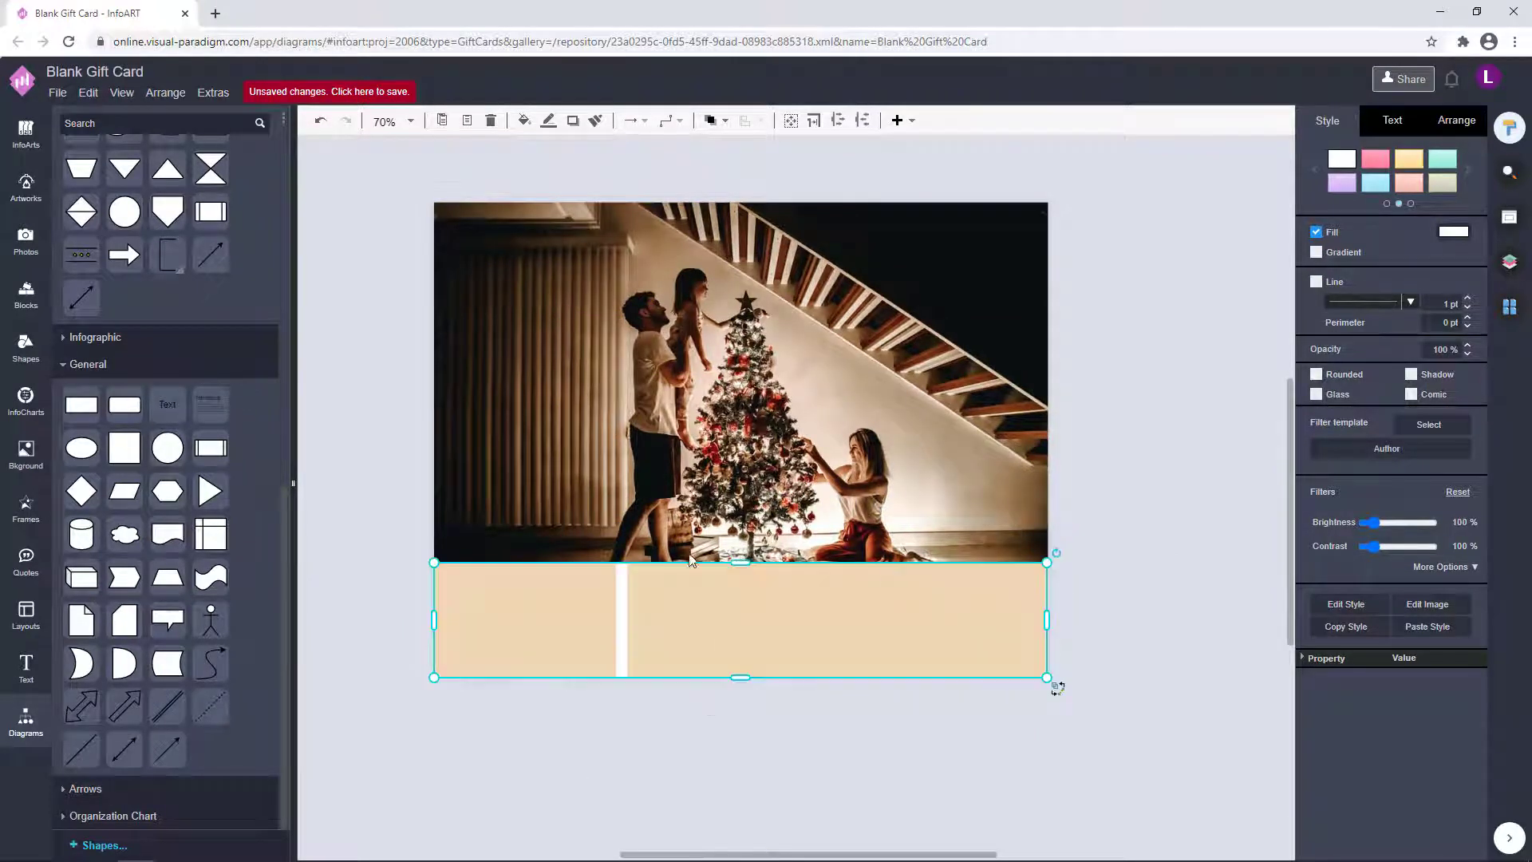
Raise the white rectangle's upper edge slightly above the coloured blocks, keeping it behind them as a thin white border
drag(749, 562, 796, 552)
click(1190, 520)
click(981, 559)
drag(1049, 610, 1026, 550)
click(1048, 611)
drag(1048, 610, 1017, 486)
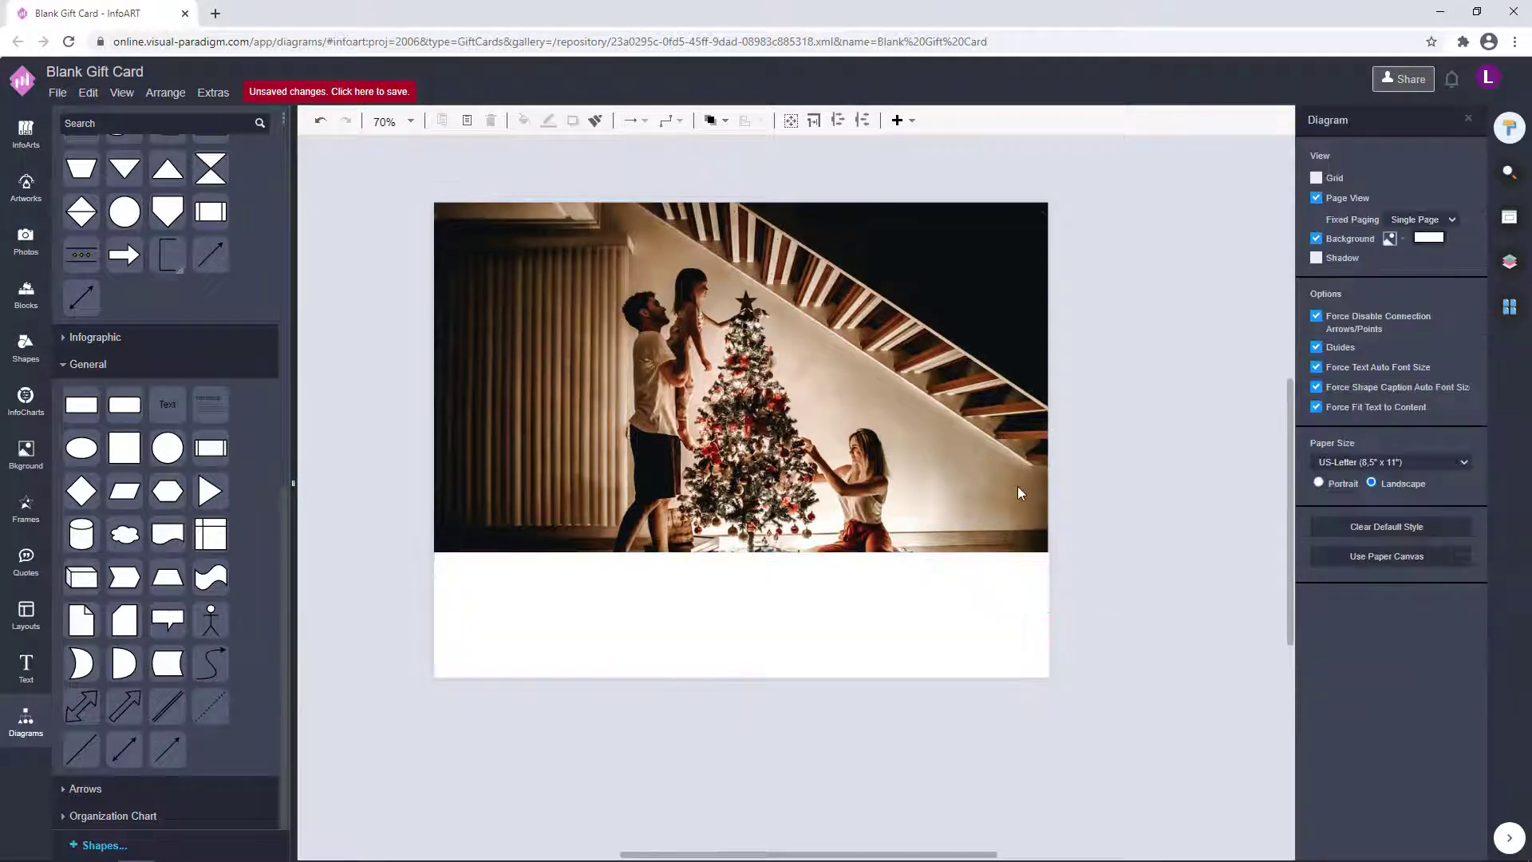
click(1046, 670)
click(1104, 499)
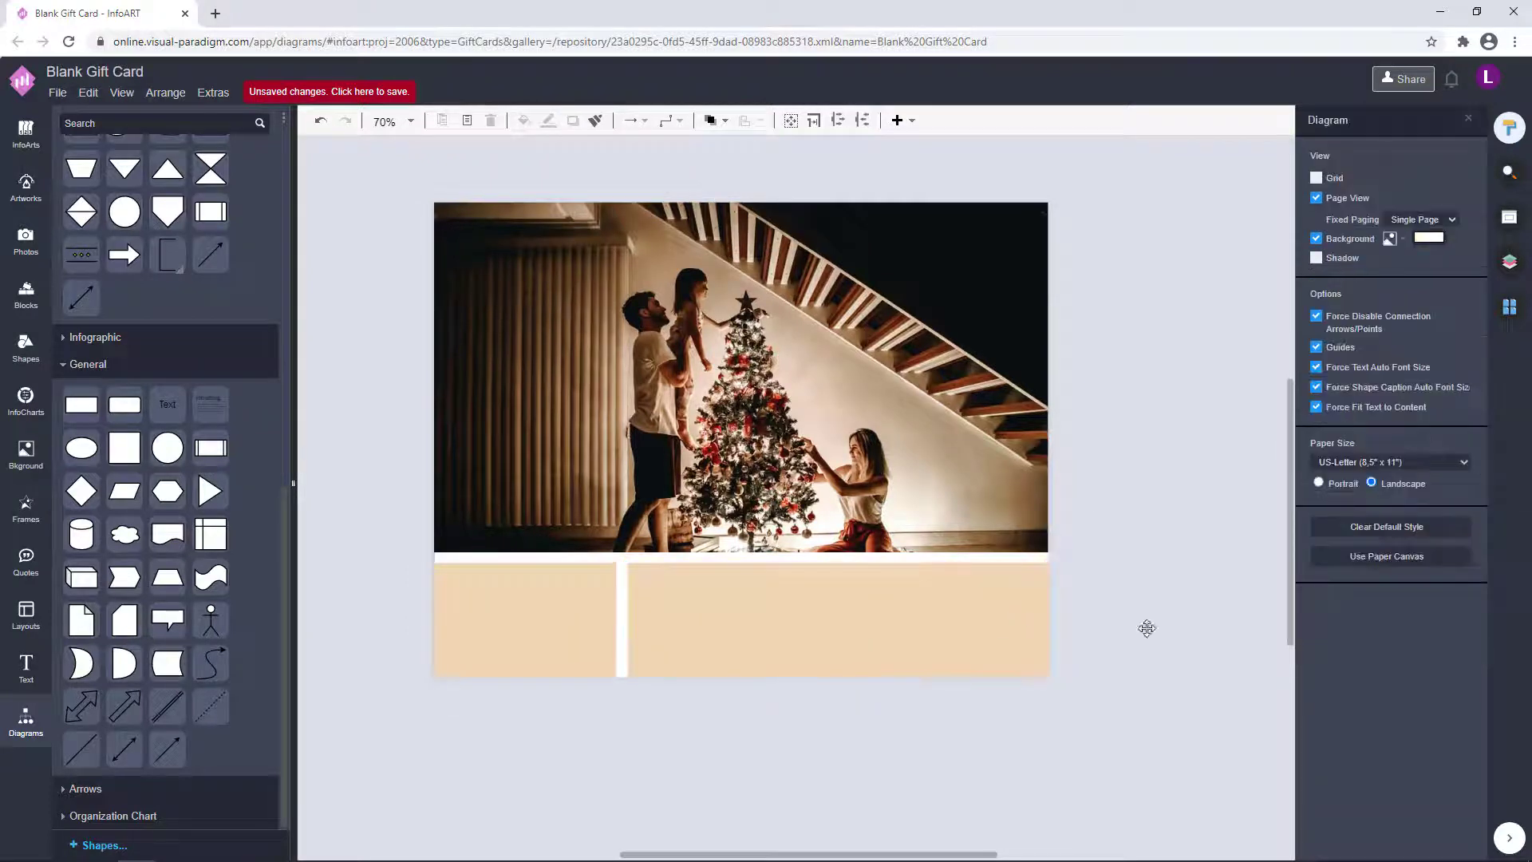
Fill both blocks below the photo with a darker tan and add a text box beside the card
click(728, 556)
shift+click(526, 545)
click(1454, 231)
click(1491, 284)
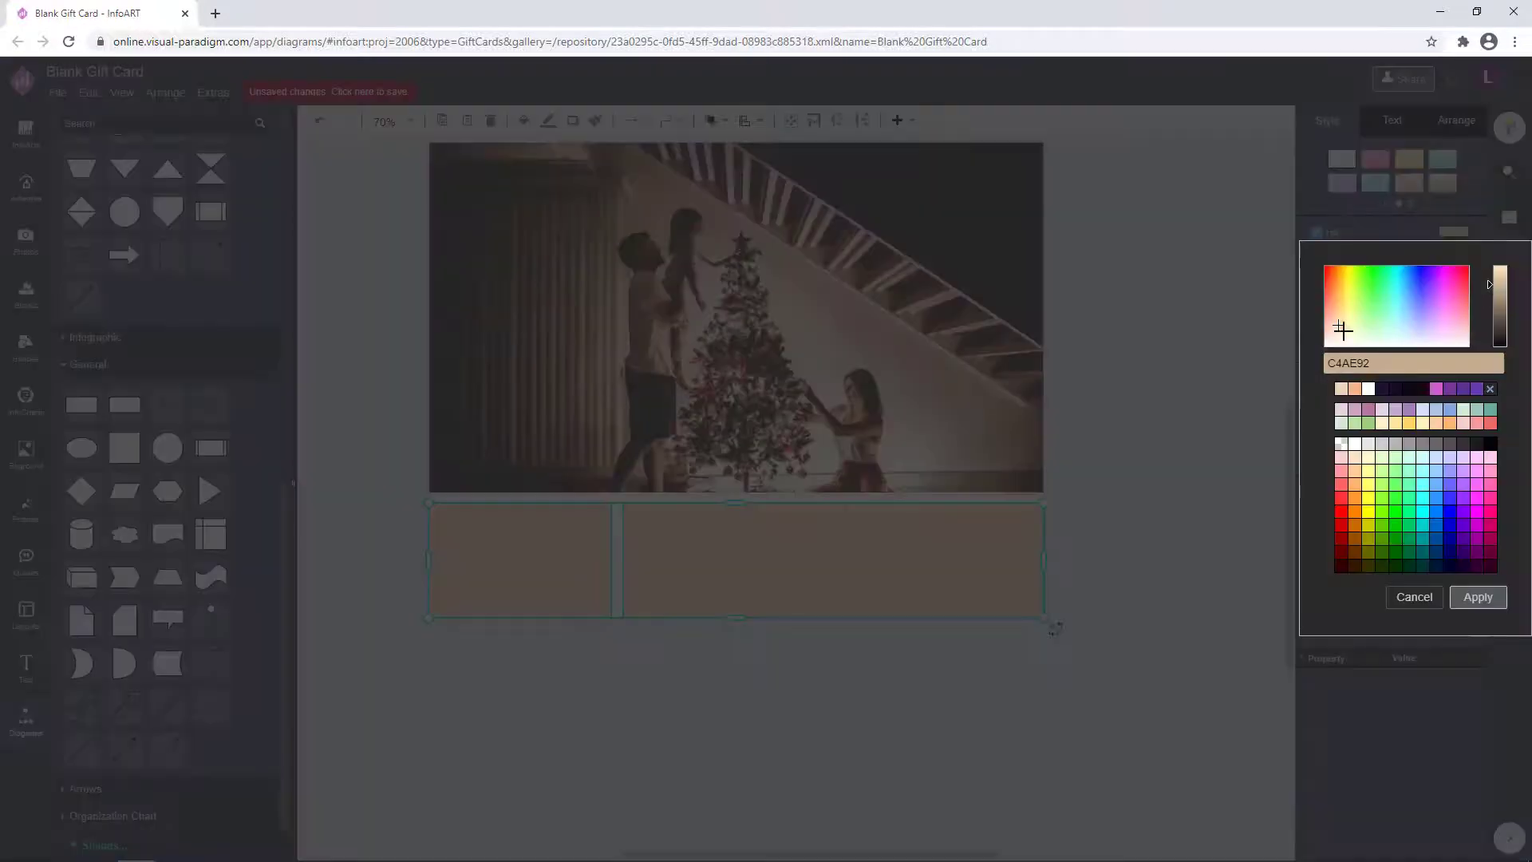
click(1478, 597)
click(1161, 501)
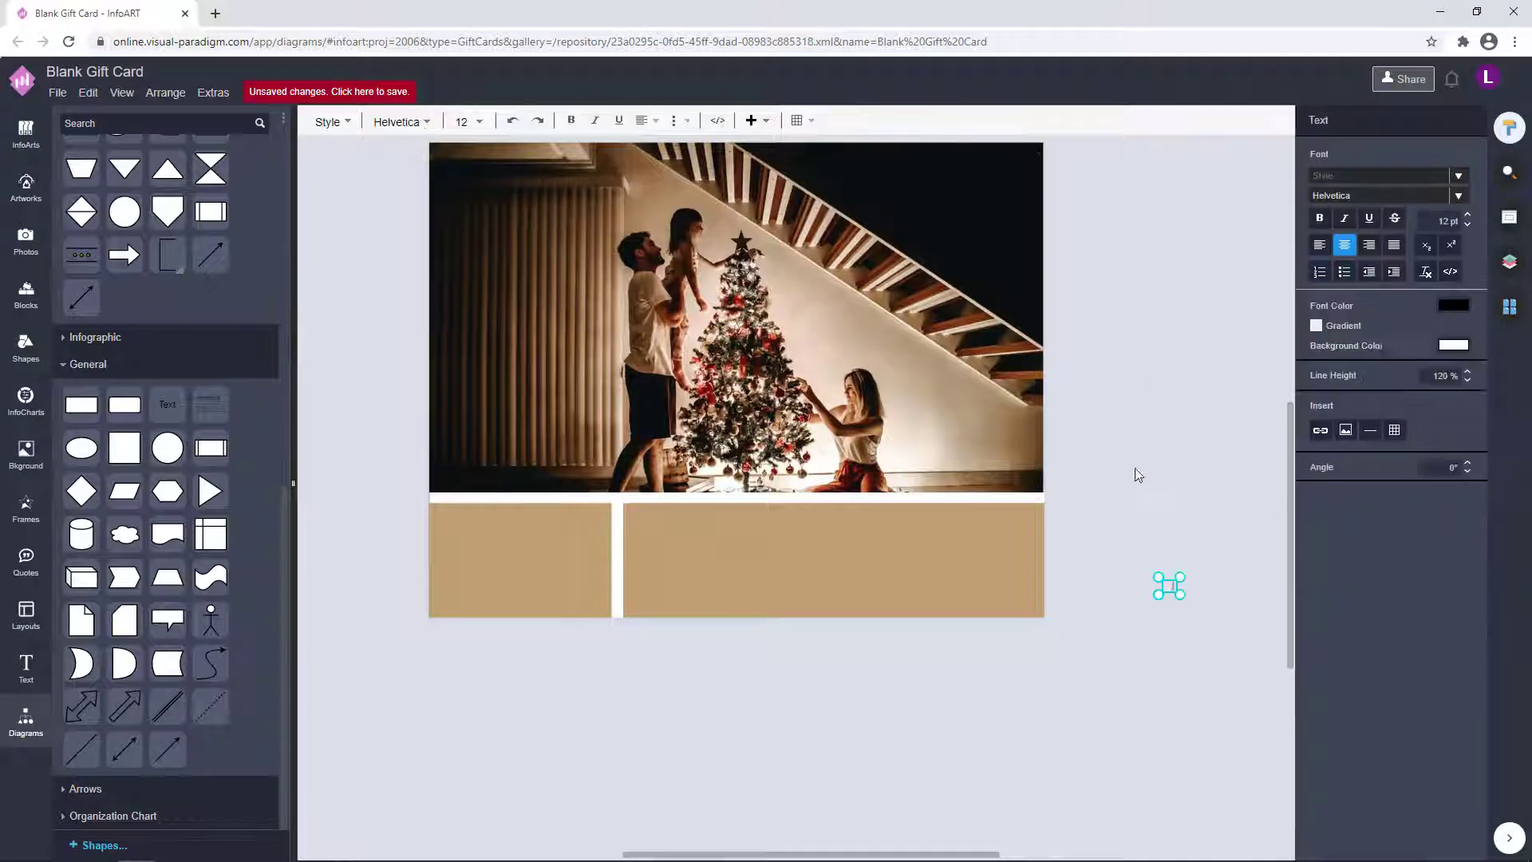
Lower the upper edge of the tan blocks and their white backing together to uncover more of the photo
click(878, 559)
shift+click(548, 541)
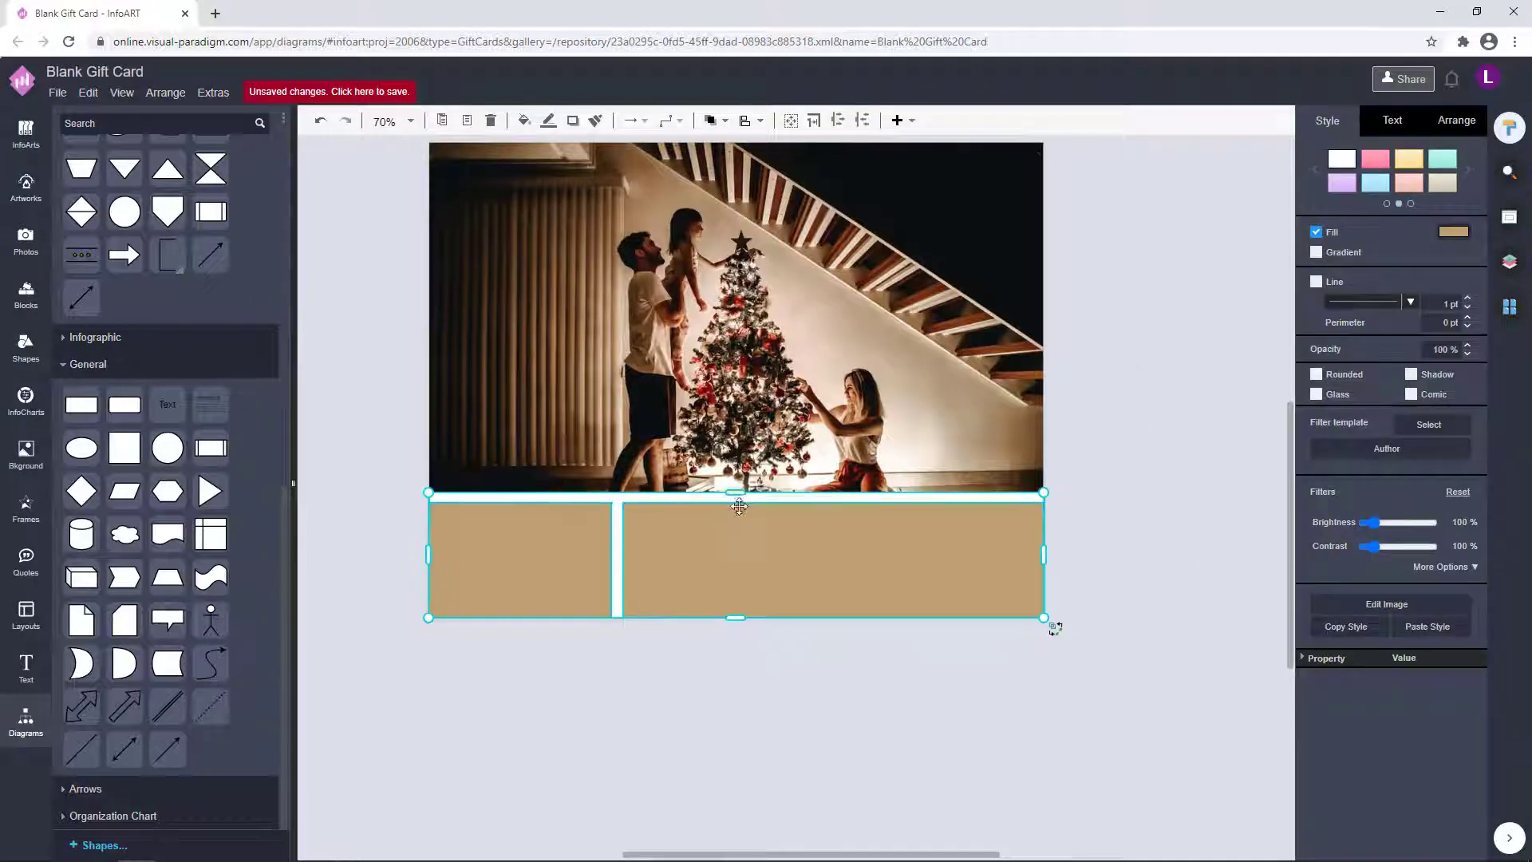
drag(740, 492, 739, 508)
click(1143, 503)
drag(1184, 757, 1201, 681)
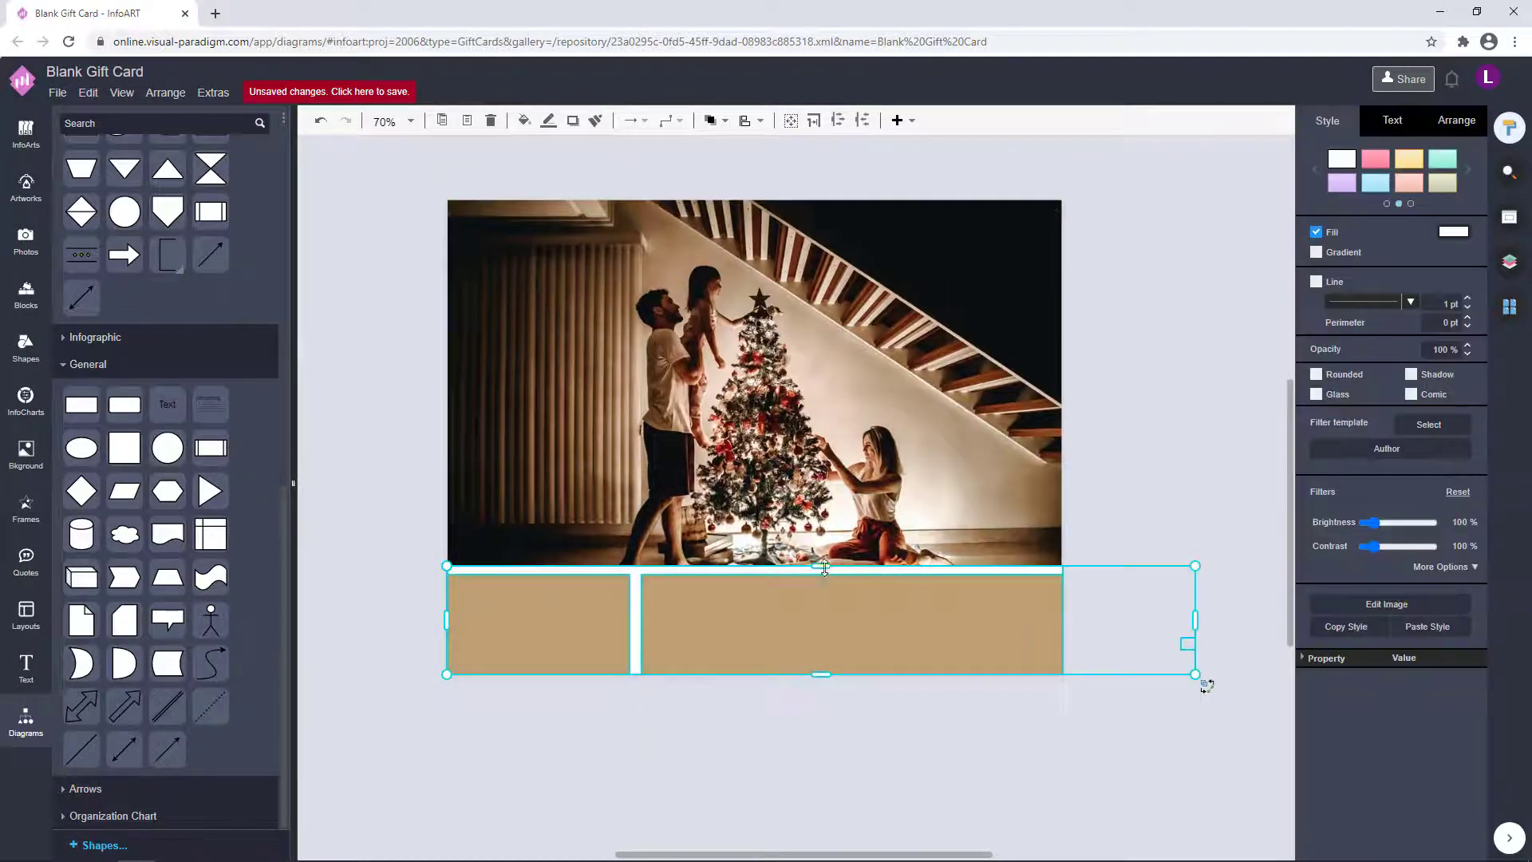
click(1143, 507)
Place the enlarged text box in the left tan block and set its font colour to 30291D
click(427, 233)
double_click(428, 232)
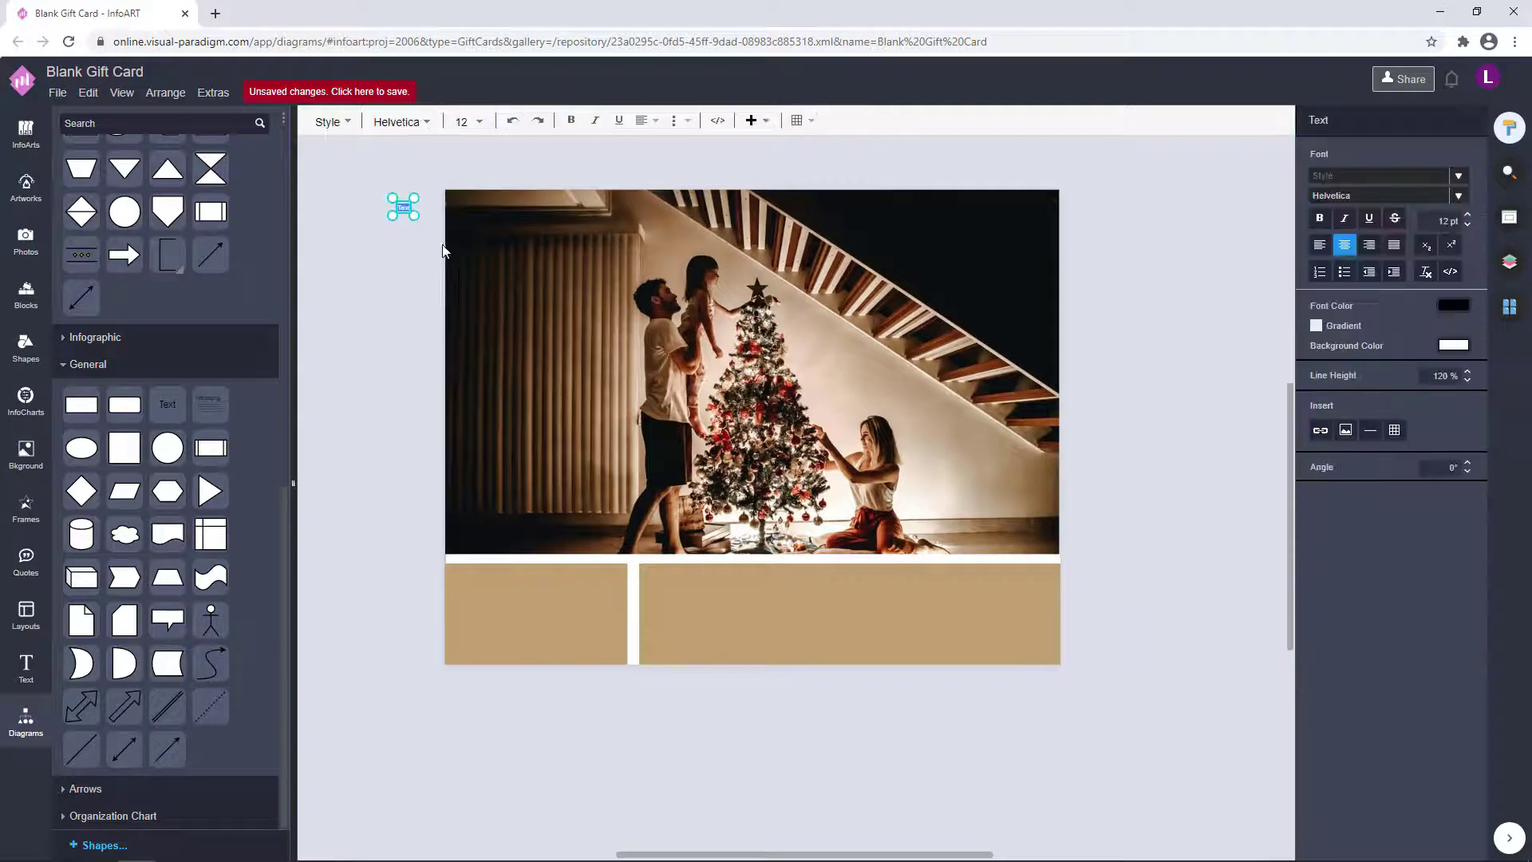
drag(490, 225, 579, 600)
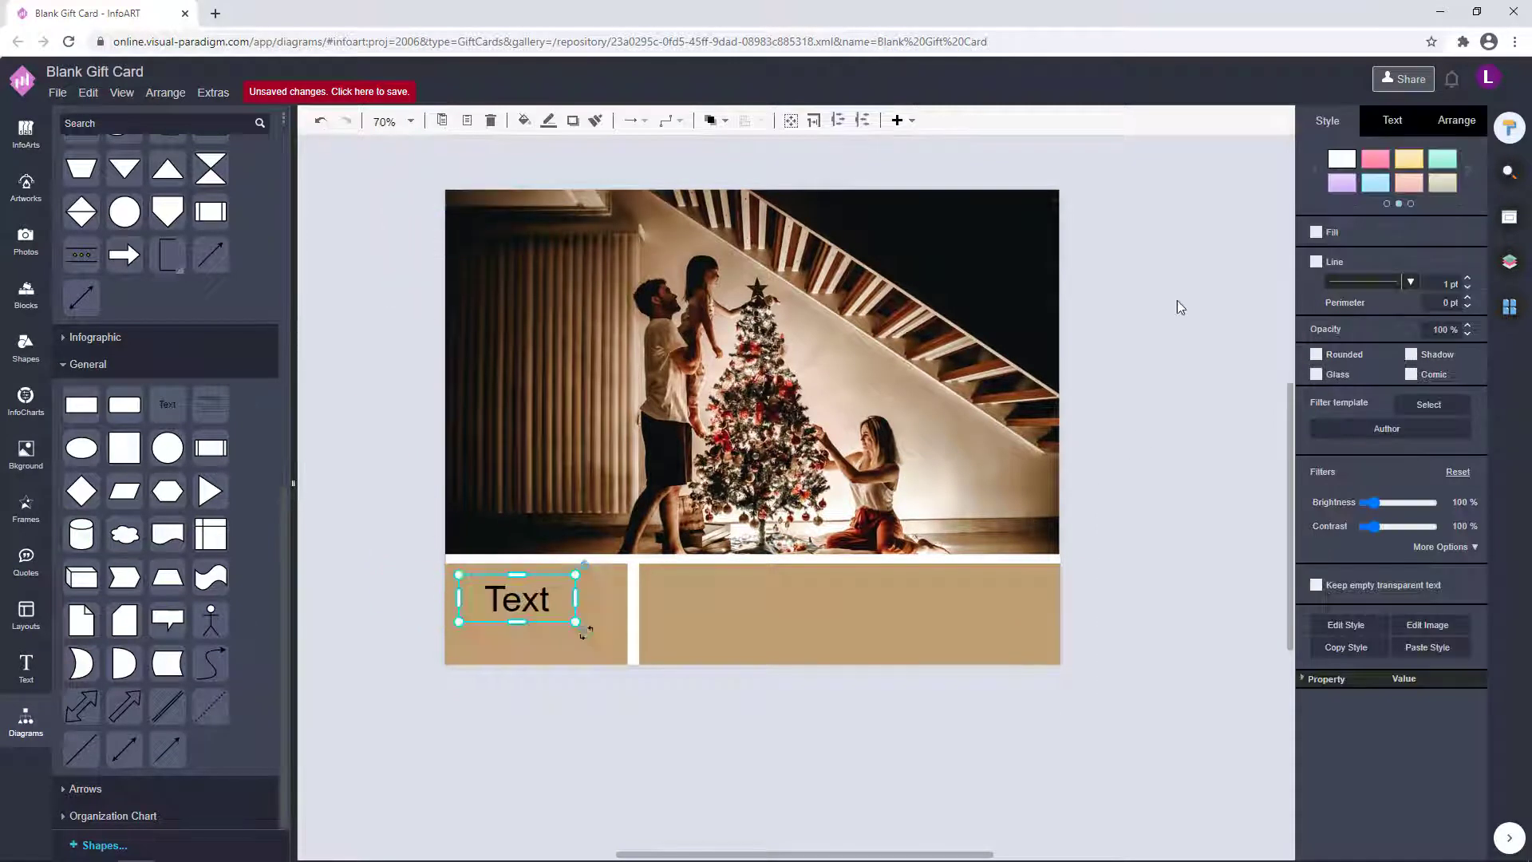
click(1394, 120)
click(1453, 304)
drag(1499, 339, 1499, 407)
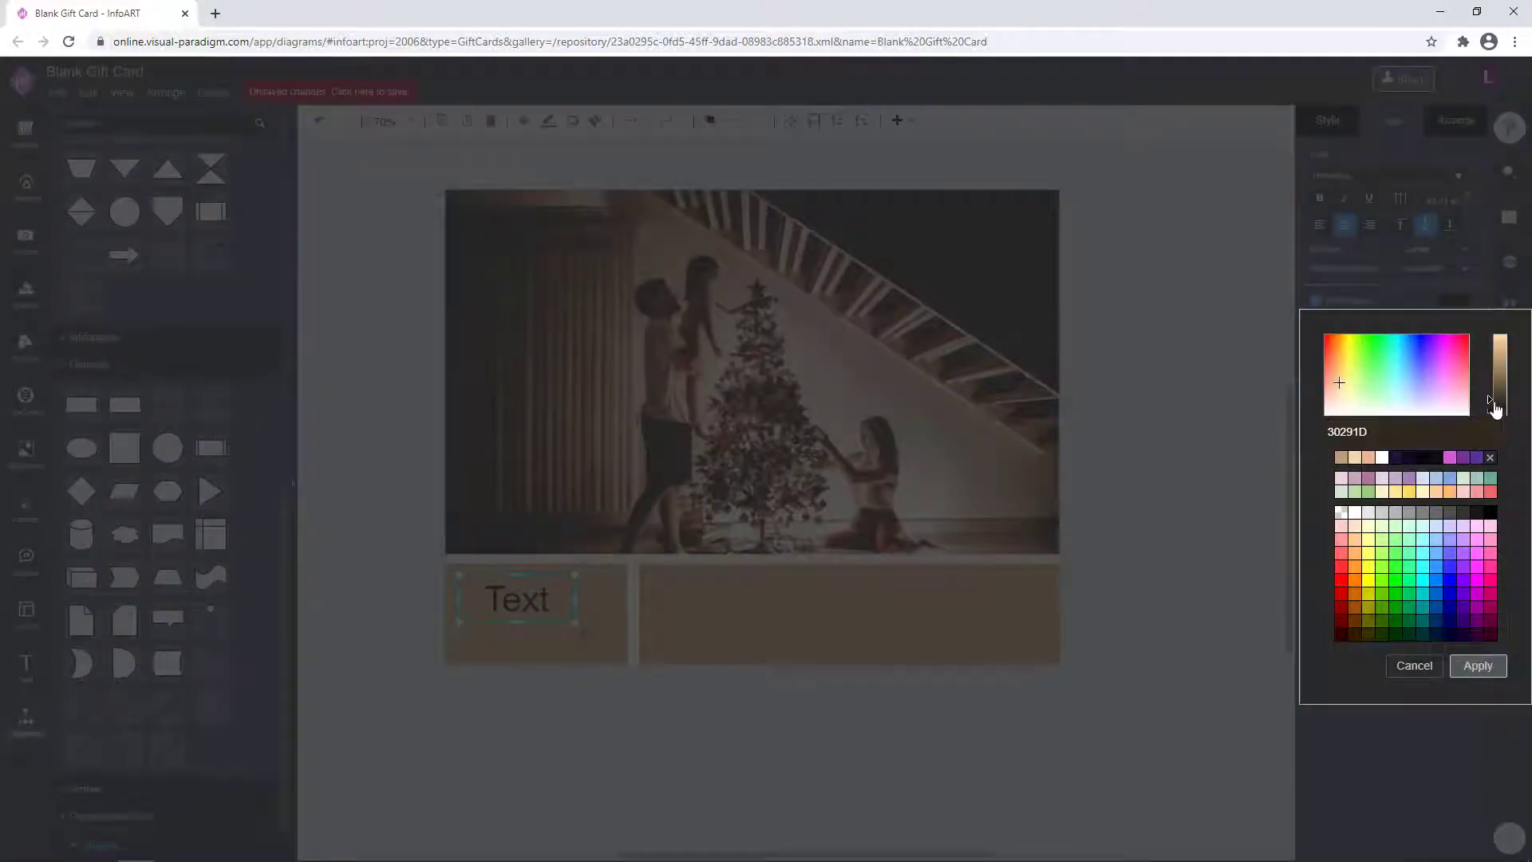
click(1477, 666)
Change the text to "$20", centre it in the left block and set its font to Bentham
double_click(540, 600)
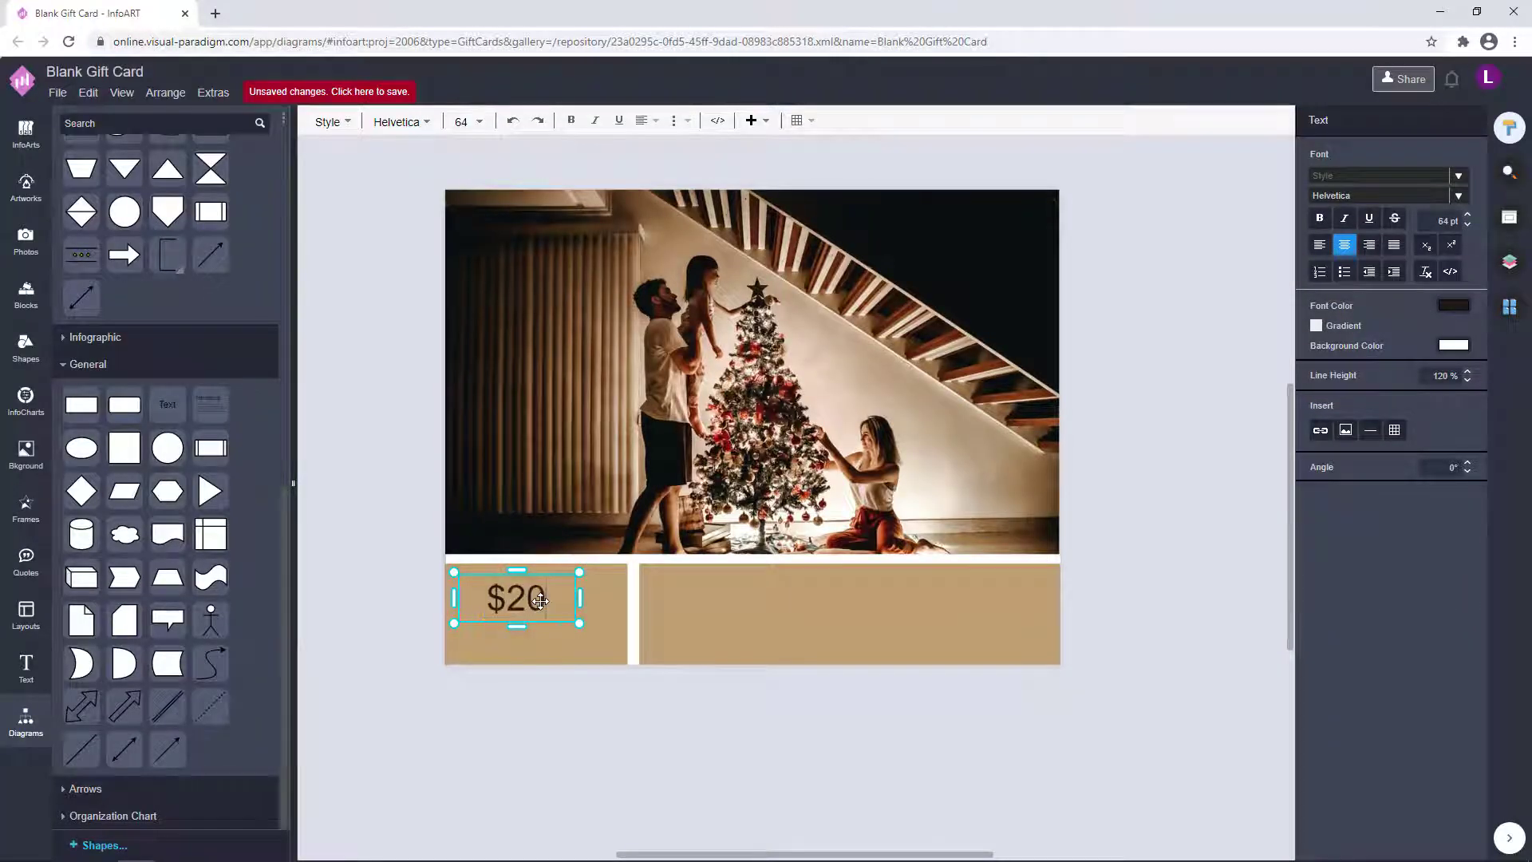
text($20)
click(606, 631)
click(575, 600)
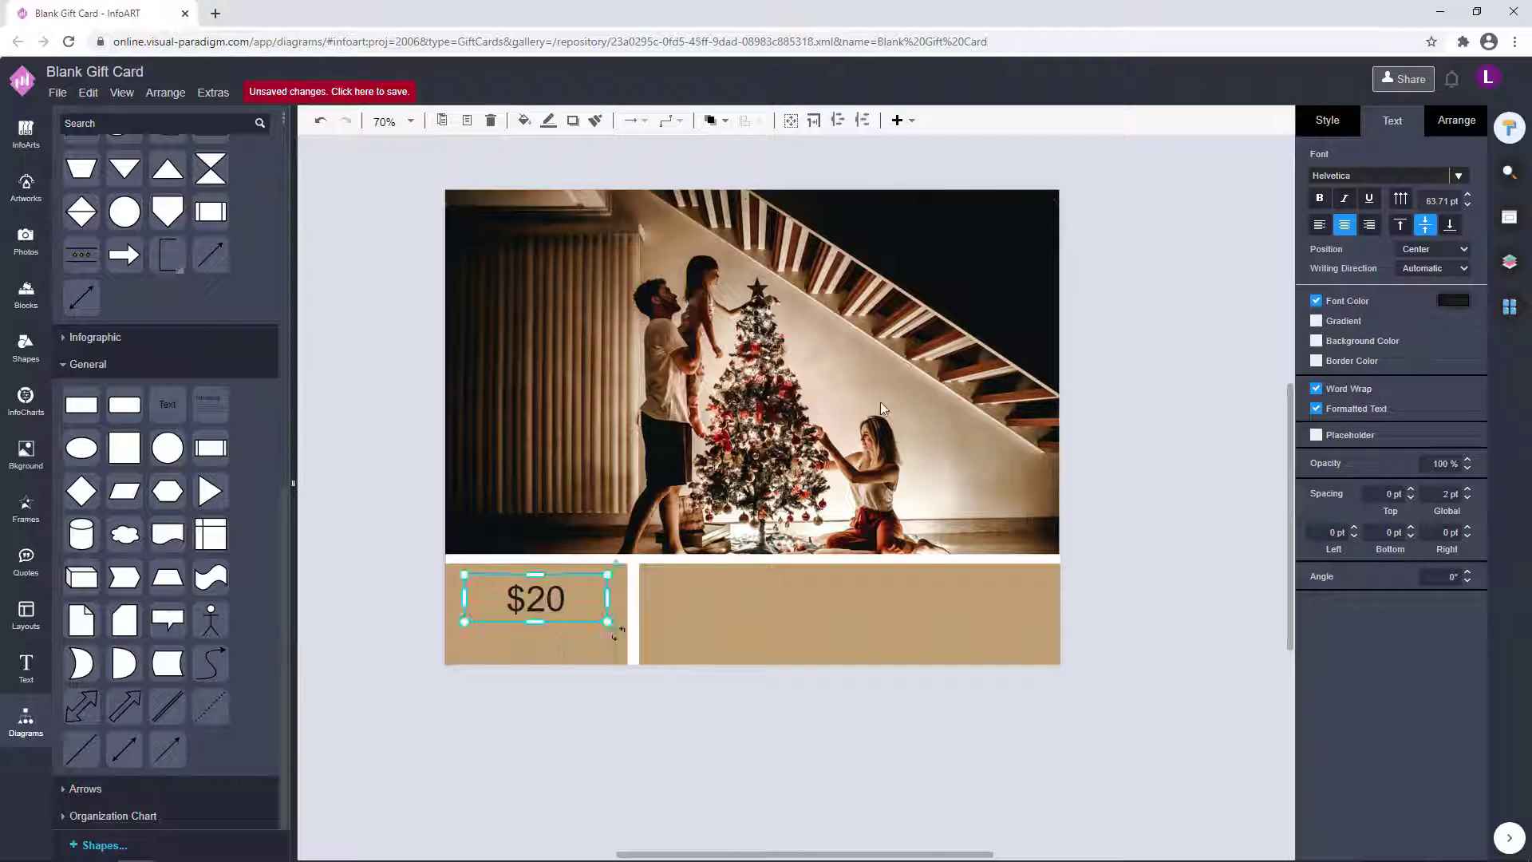
click(1458, 176)
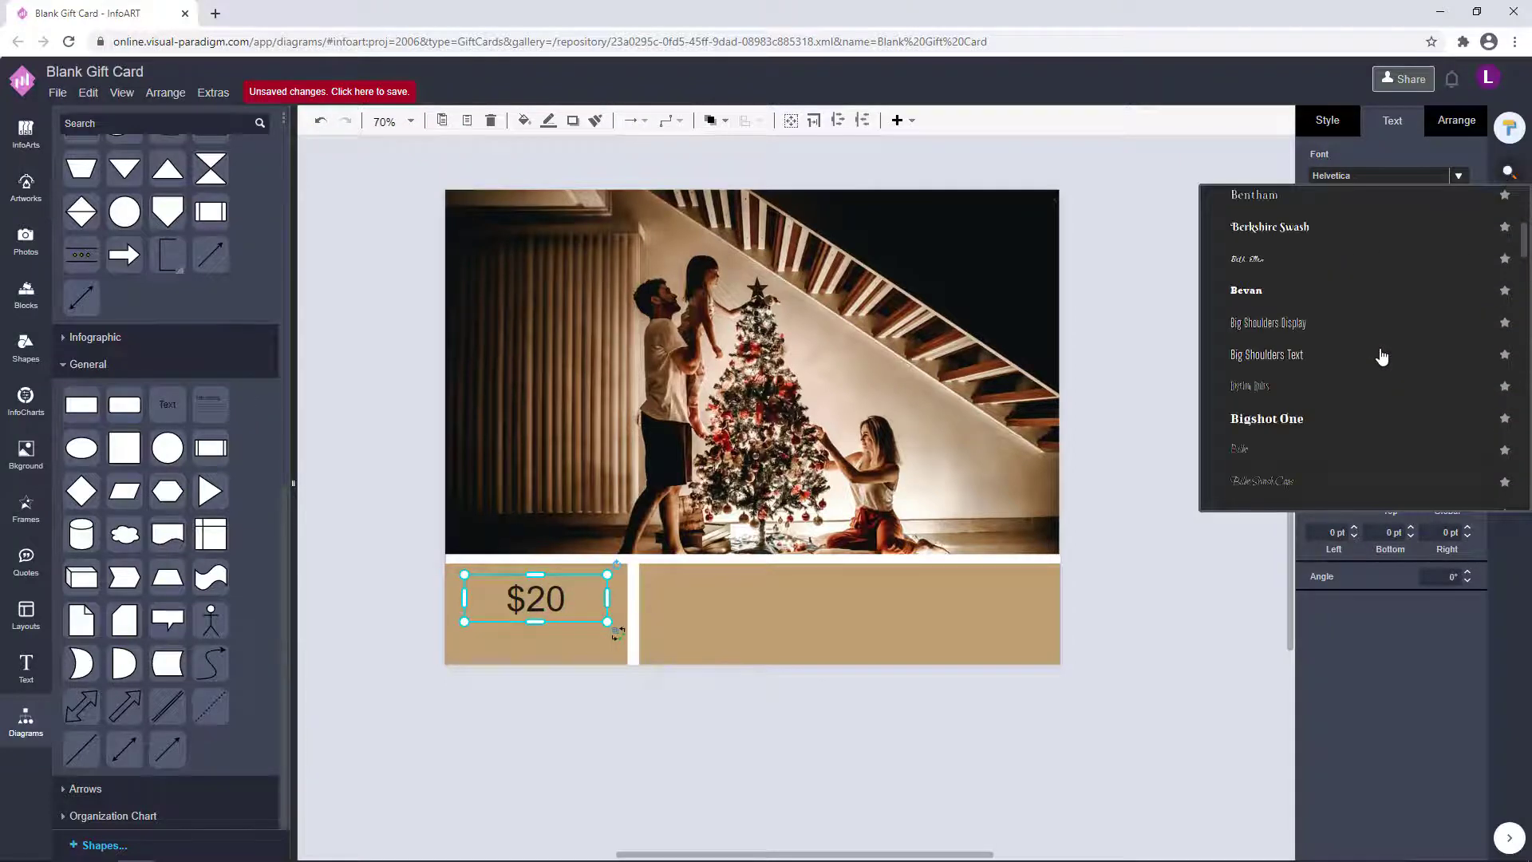
click(1277, 195)
Duplicate the $20 text, change the copy to "Gift Voucher" and place it smaller beneath the amount
drag(533, 597, 693, 673)
double_click(693, 672)
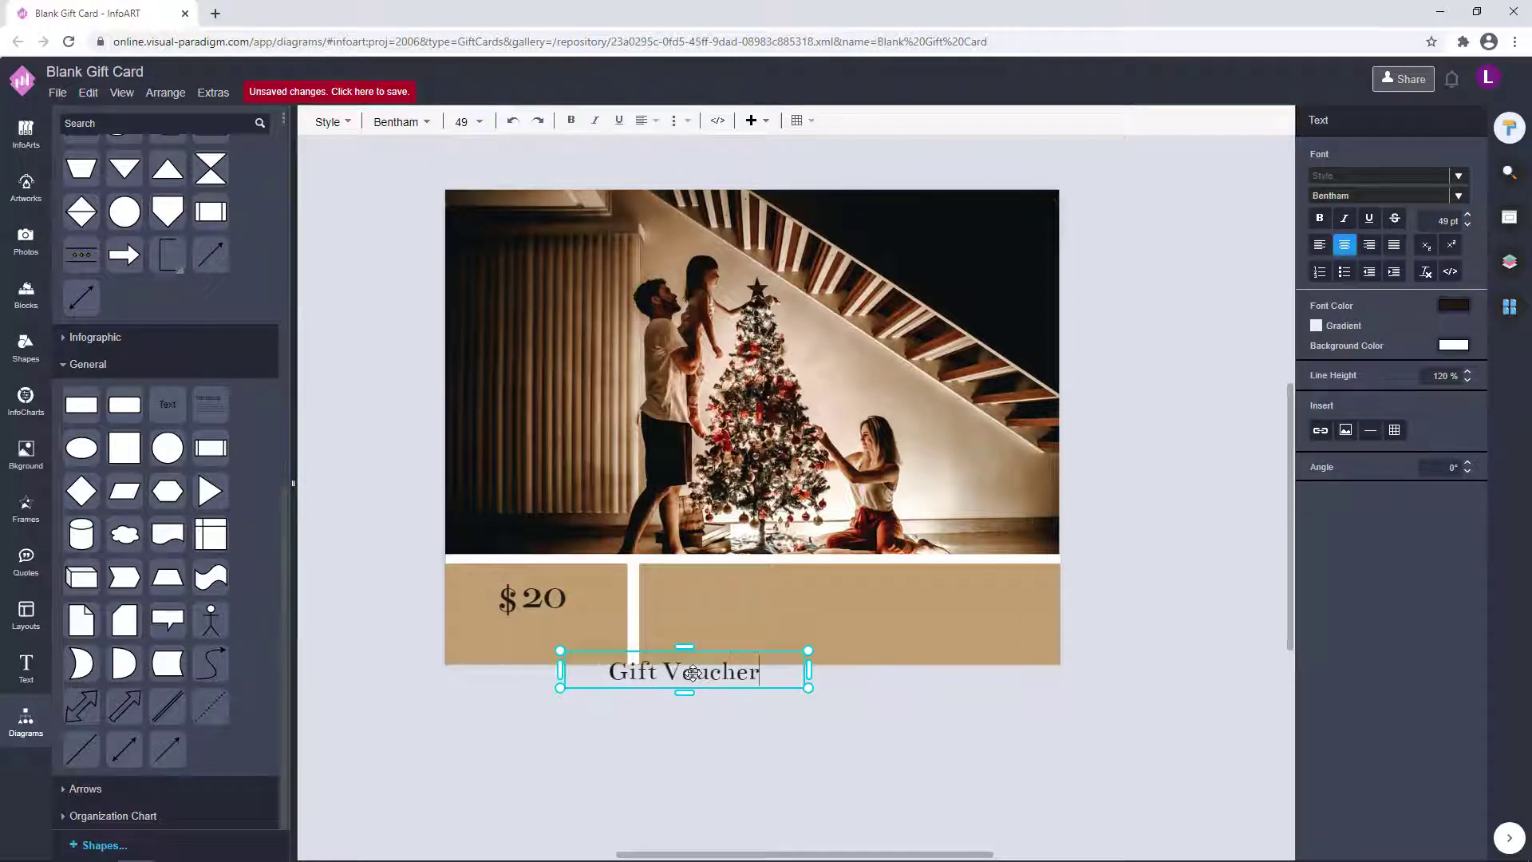
drag(692, 673, 569, 652)
click(605, 755)
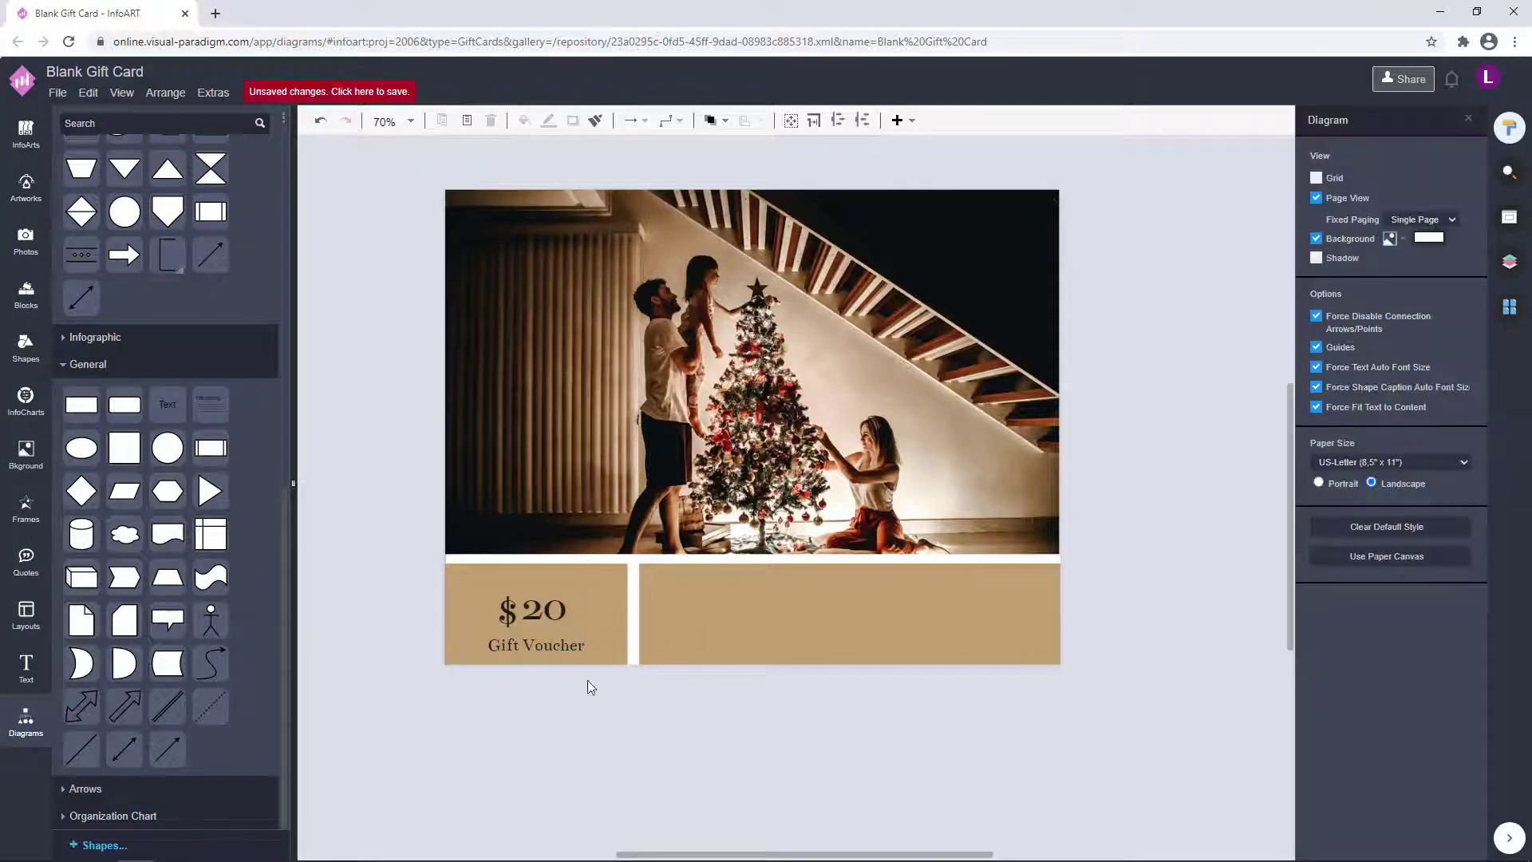
Adjust the positions of the $20 and Gift Voucher texts so the pair sits centred in the left block
drag(448, 564, 600, 726)
click(600, 725)
drag(449, 563, 616, 661)
click(582, 766)
click(559, 603)
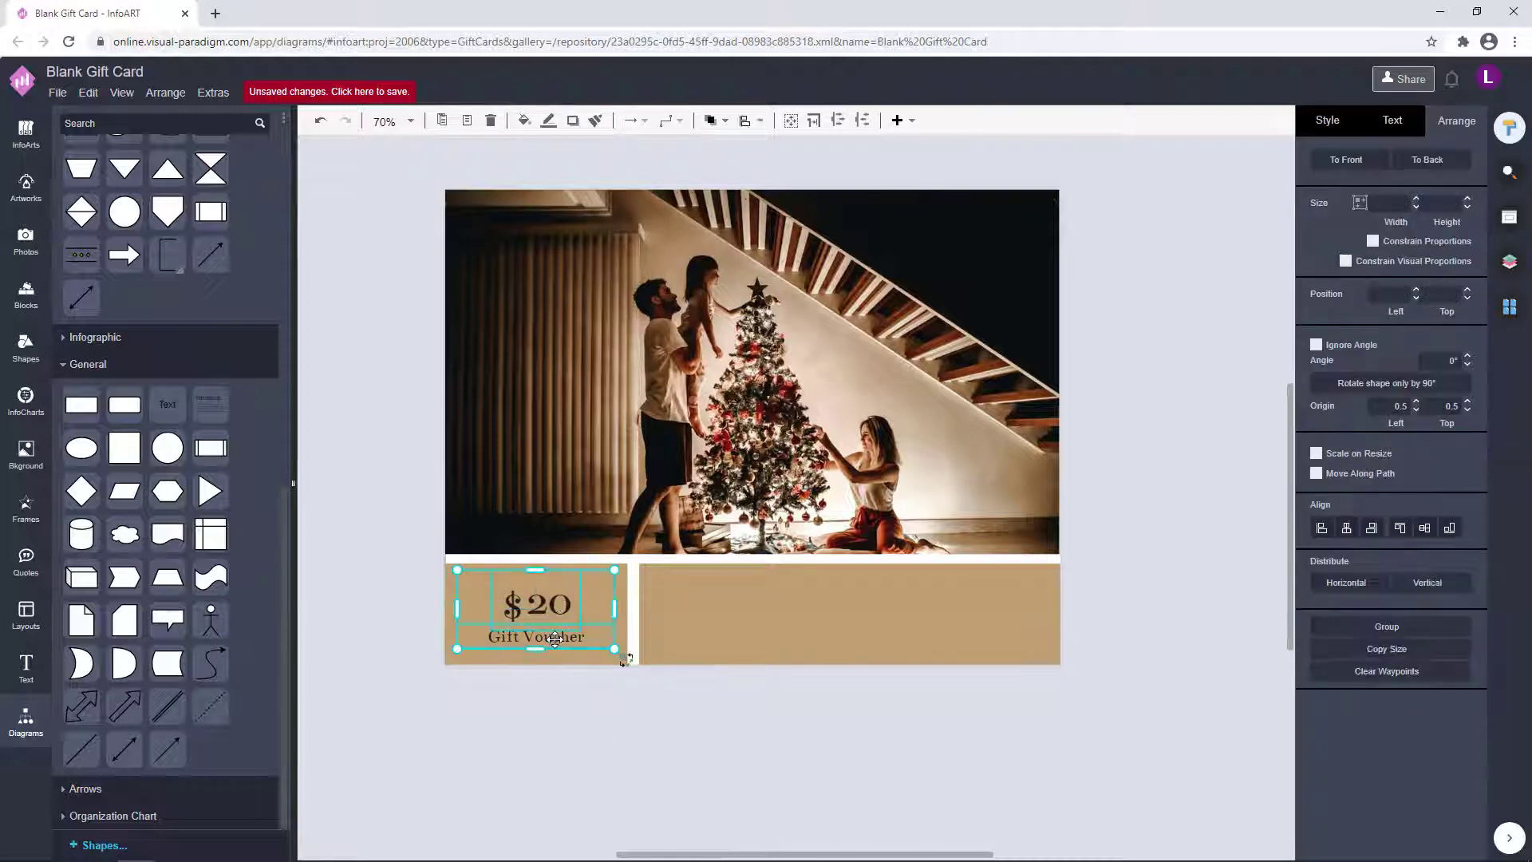
click(558, 604)
click(585, 711)
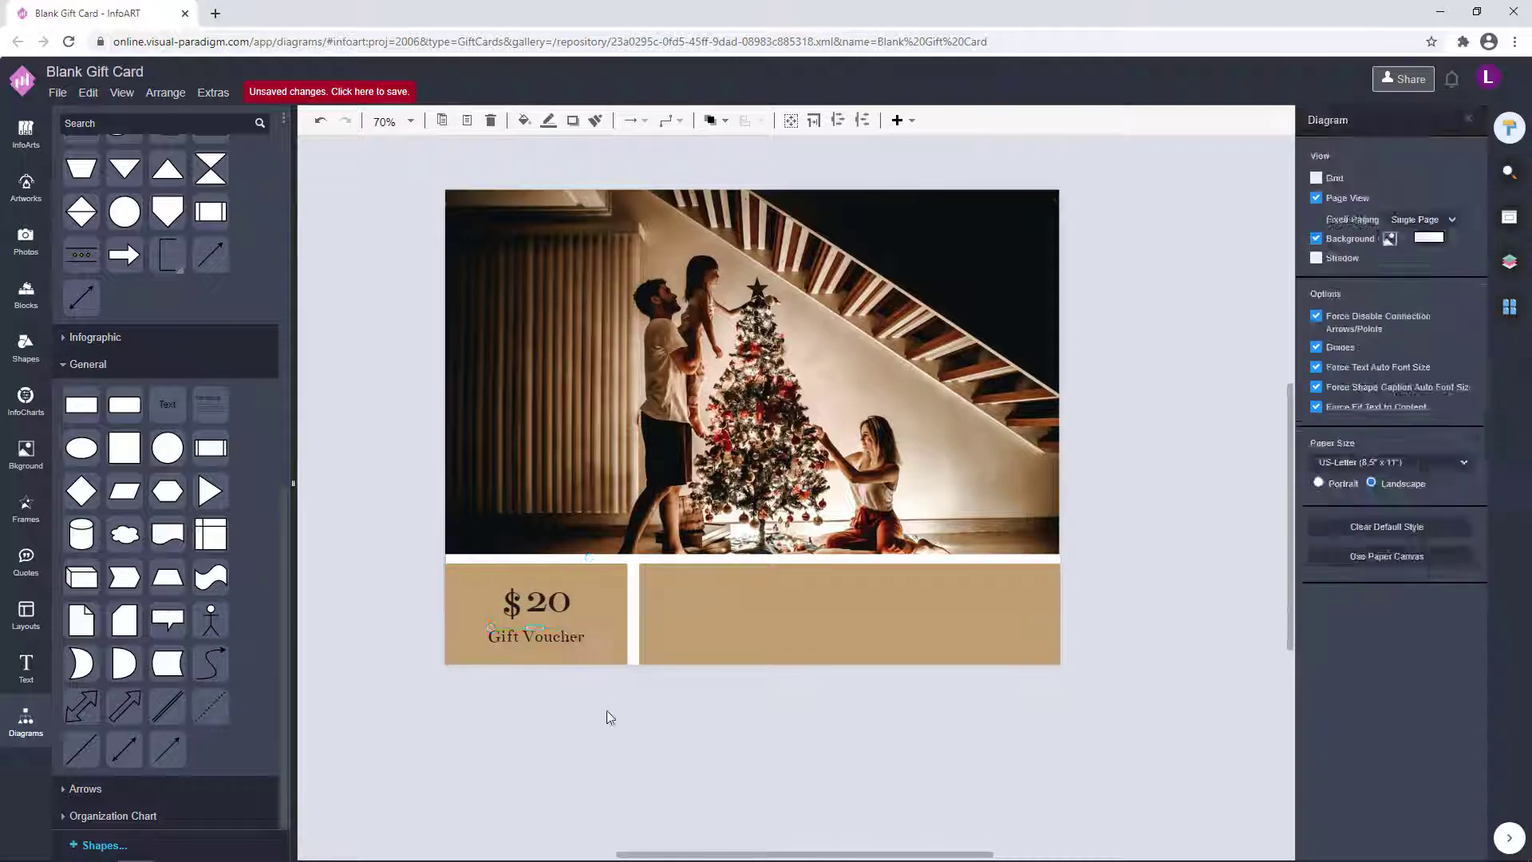
key(ctrl+z)
Set the font of both the $20 and Gift Voucher texts to Arapey
click(559, 636)
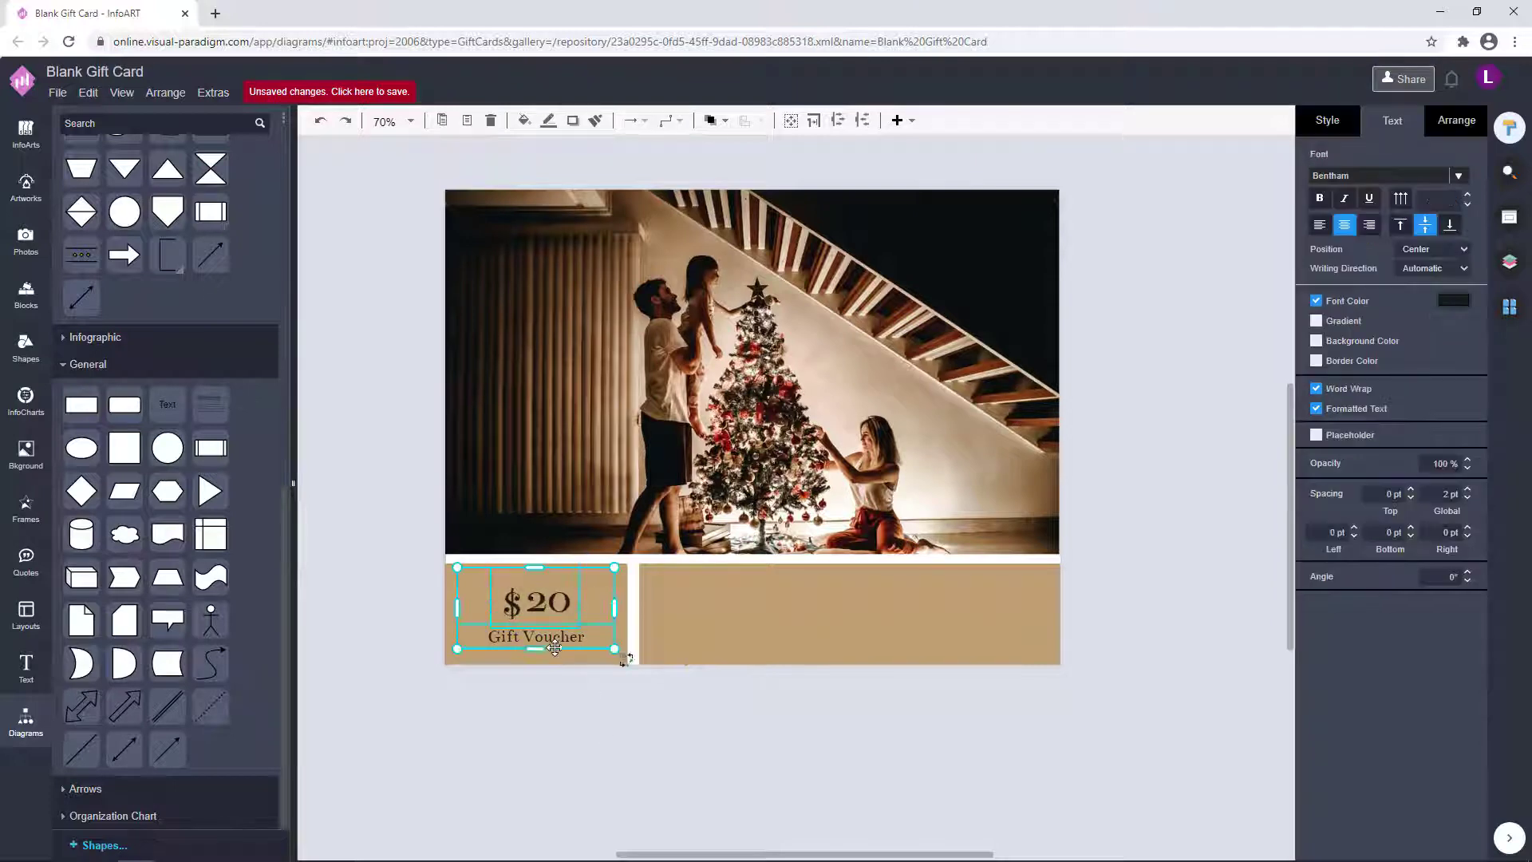
click(1459, 176)
scroll(1429, 351, up, 5)
click(1247, 417)
click(798, 746)
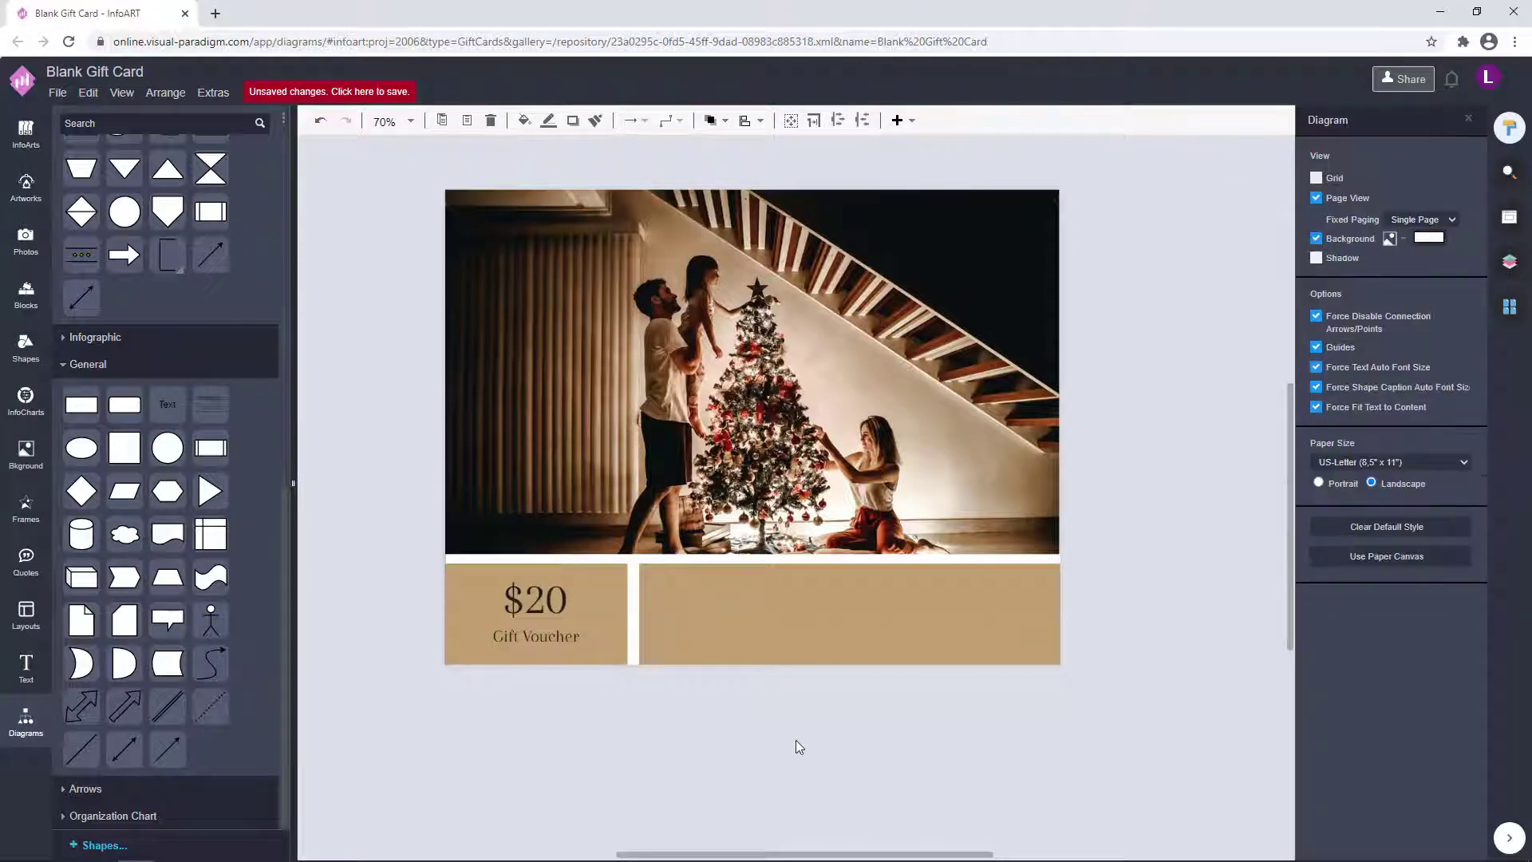
Fine-tune the size and vertical spacing of the $20 and Gift Voucher texts in the left block
click(556, 638)
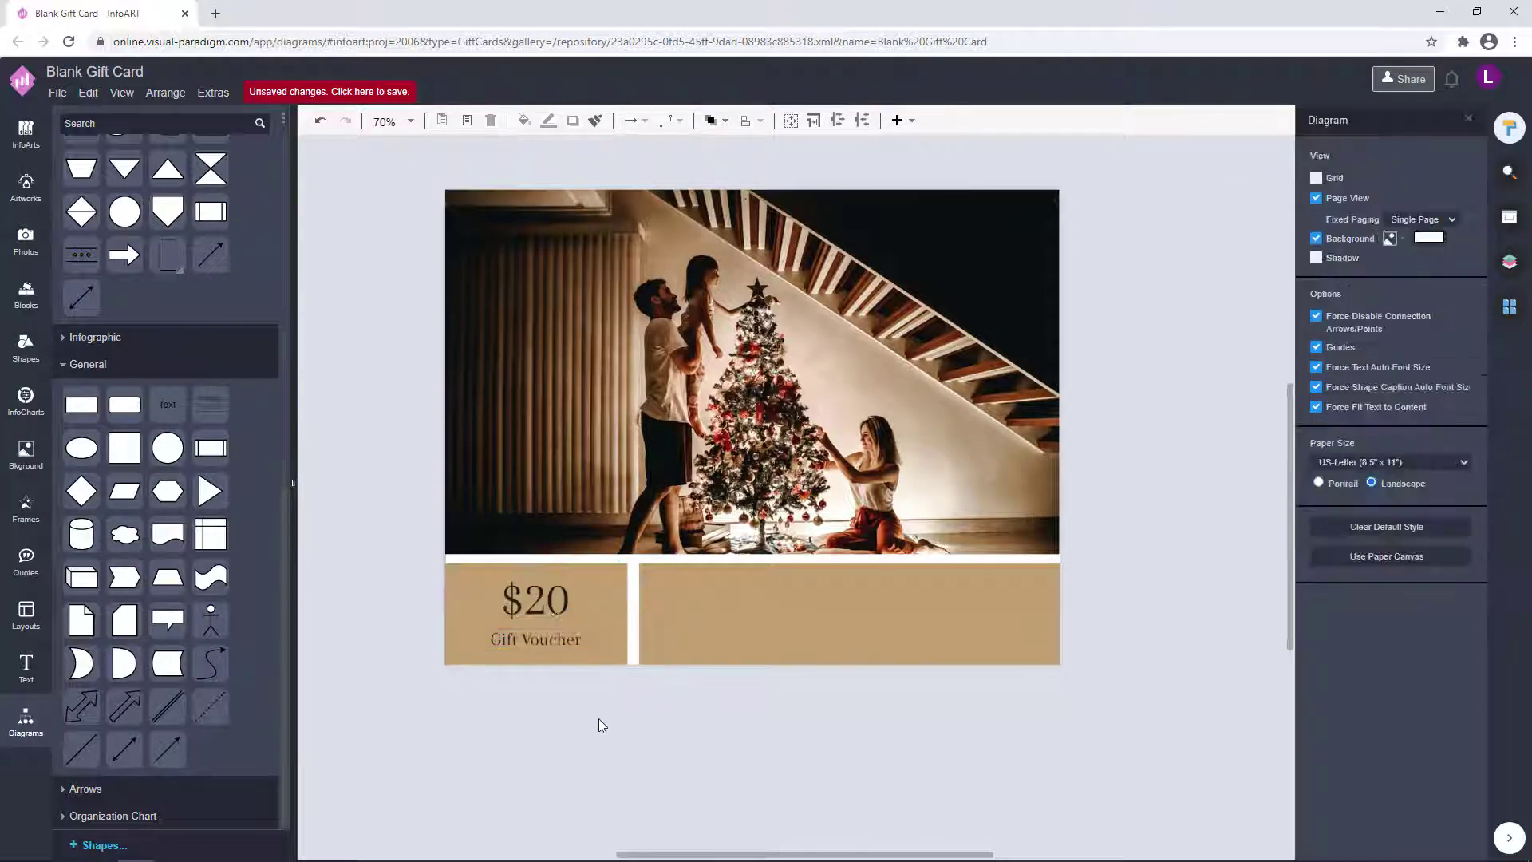
click(615, 744)
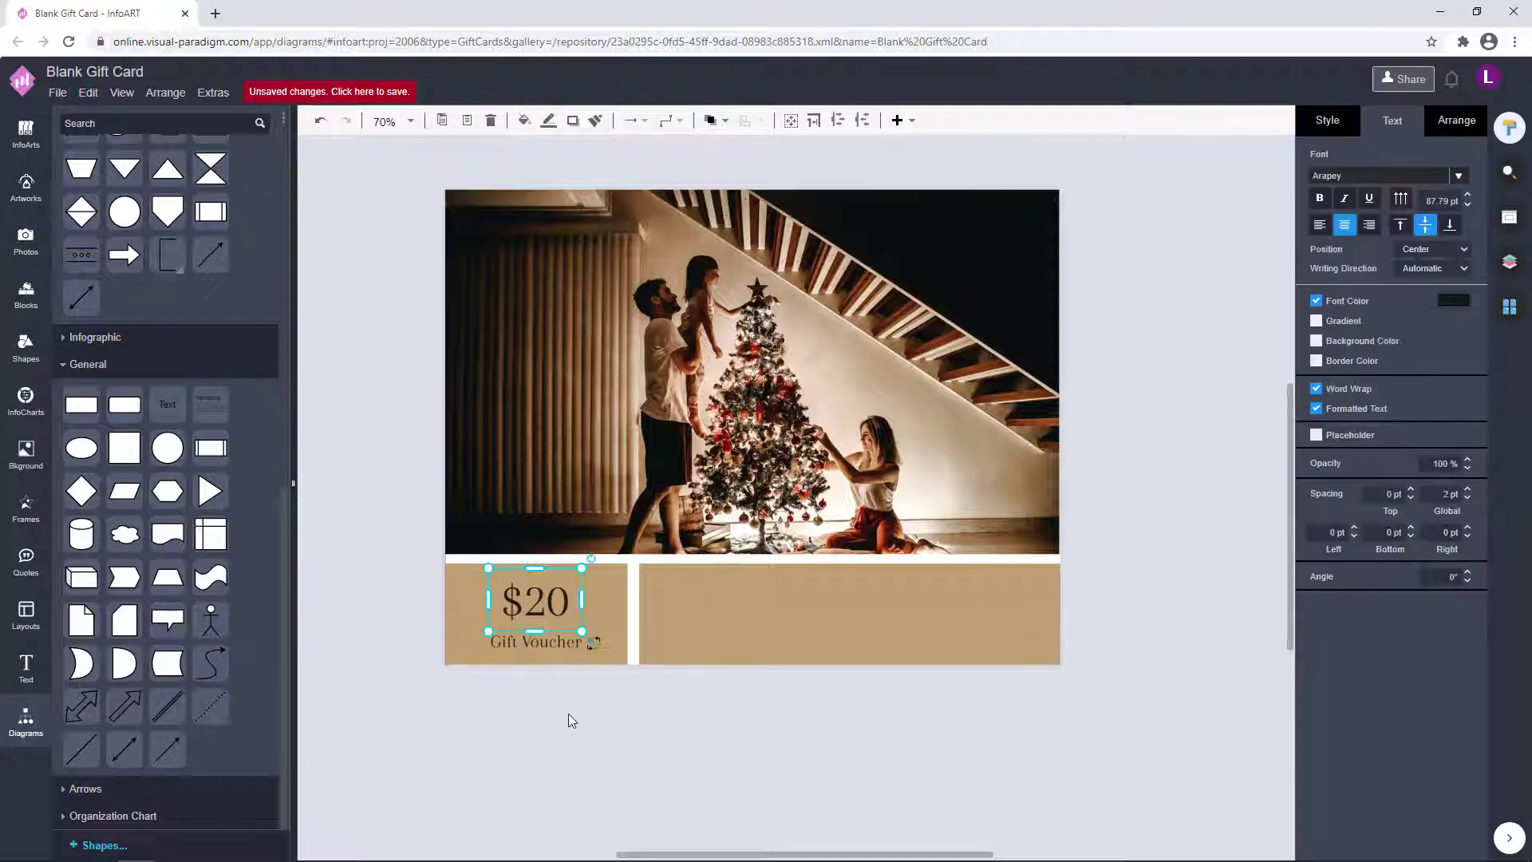
click(650, 731)
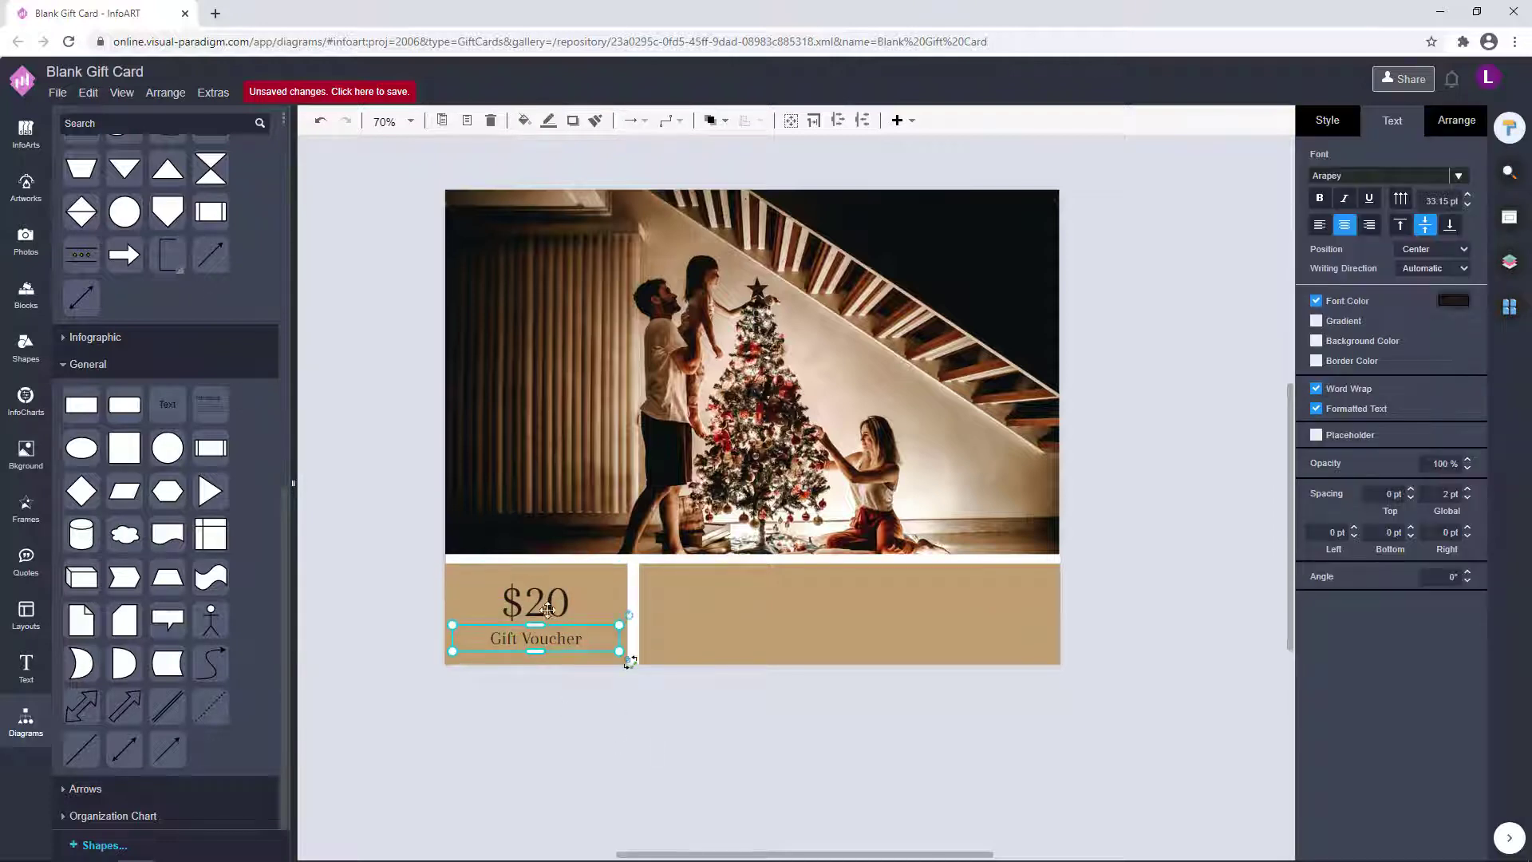
Copy the Gift Voucher text to the upper part of the right block and change it to "Wish you a merry christmas"
drag(542, 628, 745, 571)
double_click(855, 582)
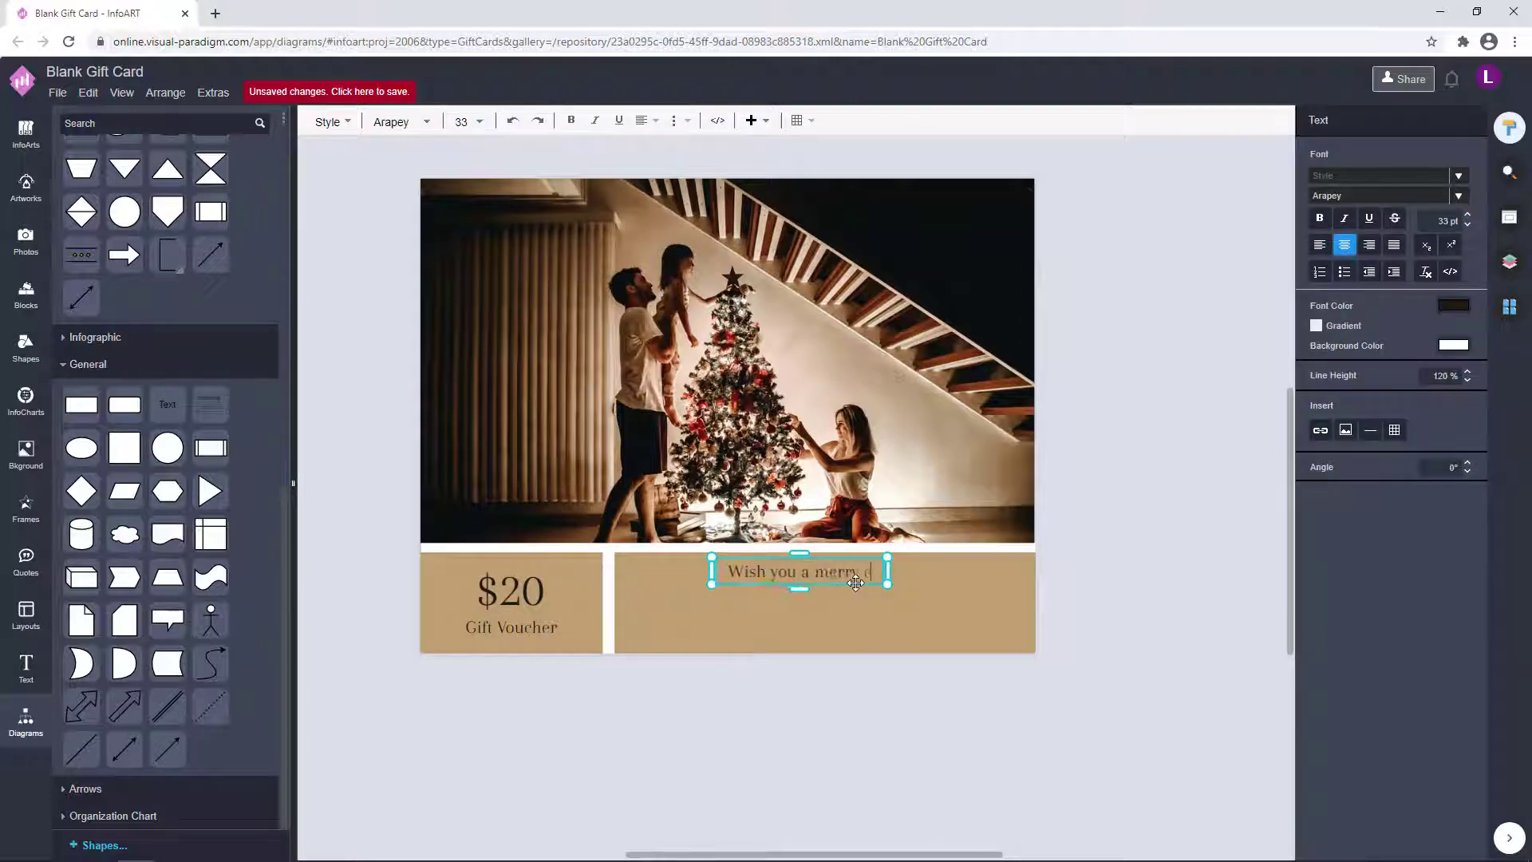
drag(886, 569, 870, 569)
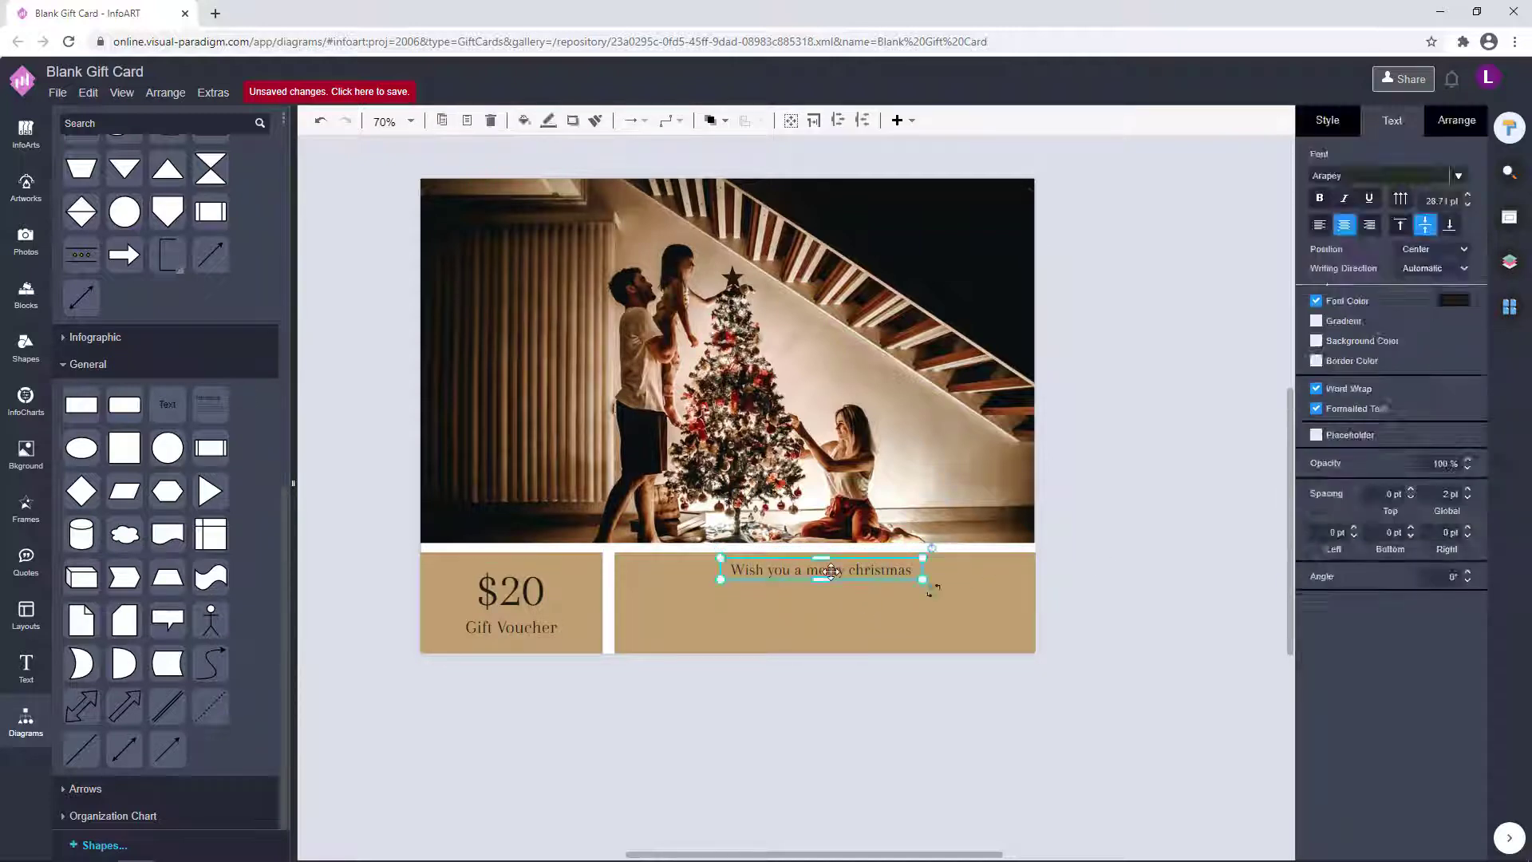
click(1101, 561)
Paste a copy of the greeting below it, change it to "Special Gift For You" and enlarge it across the right block
key(ctrl+v)
drag(990, 609, 801, 615)
double_click(801, 615)
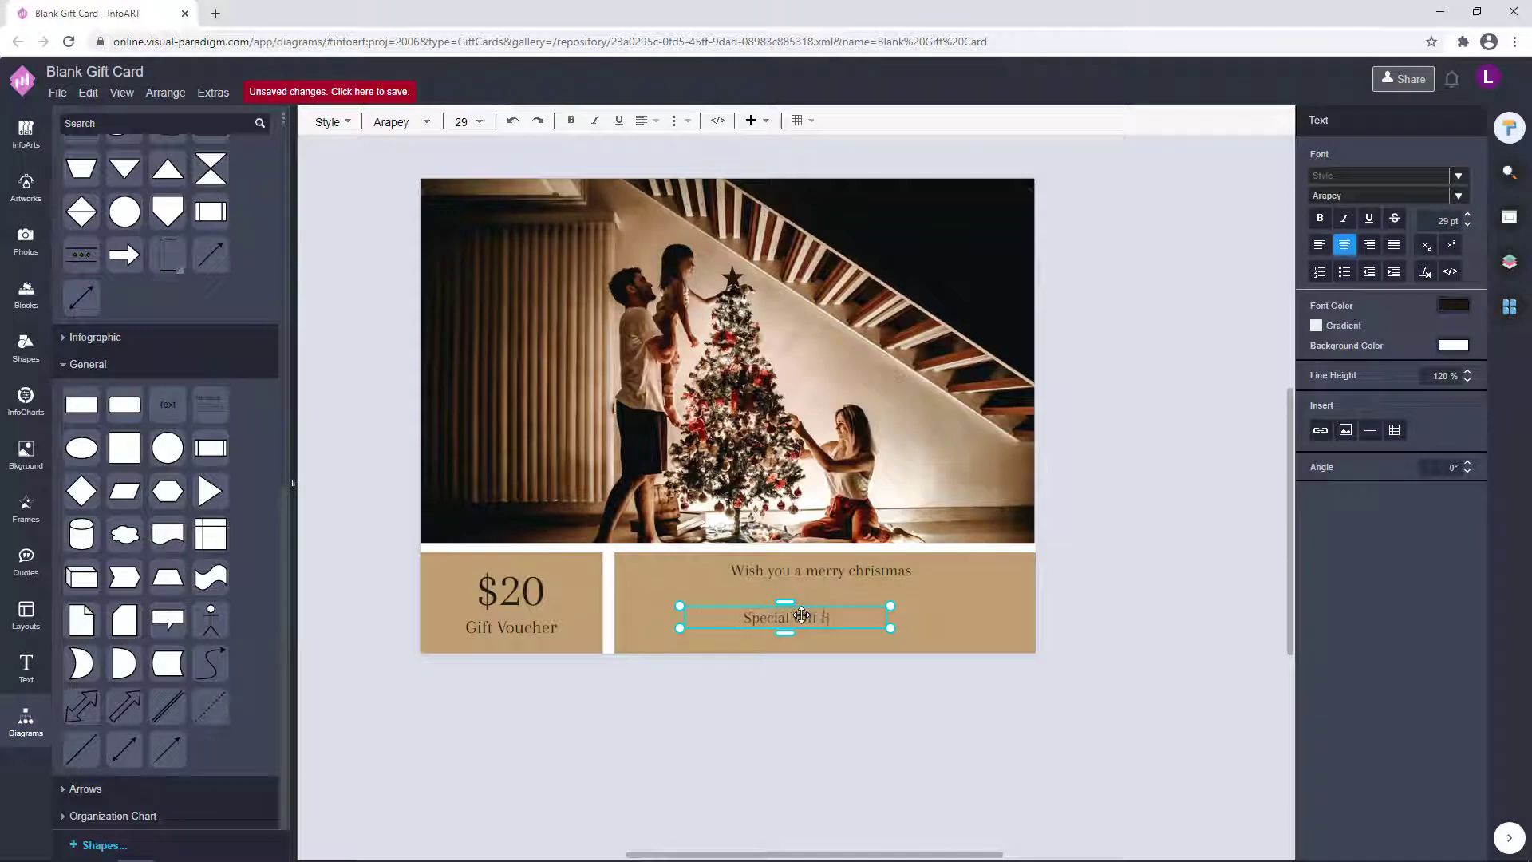
mouse_move(891, 628)
mouse_down()
mouse_move(988, 646)
mouse_move(898, 613)
mouse_up()
drag(1026, 646, 1044, 640)
Try the Arbutus Slab and Baskervville fonts on the "Special Gift For You" text
click(1435, 175)
click(1349, 448)
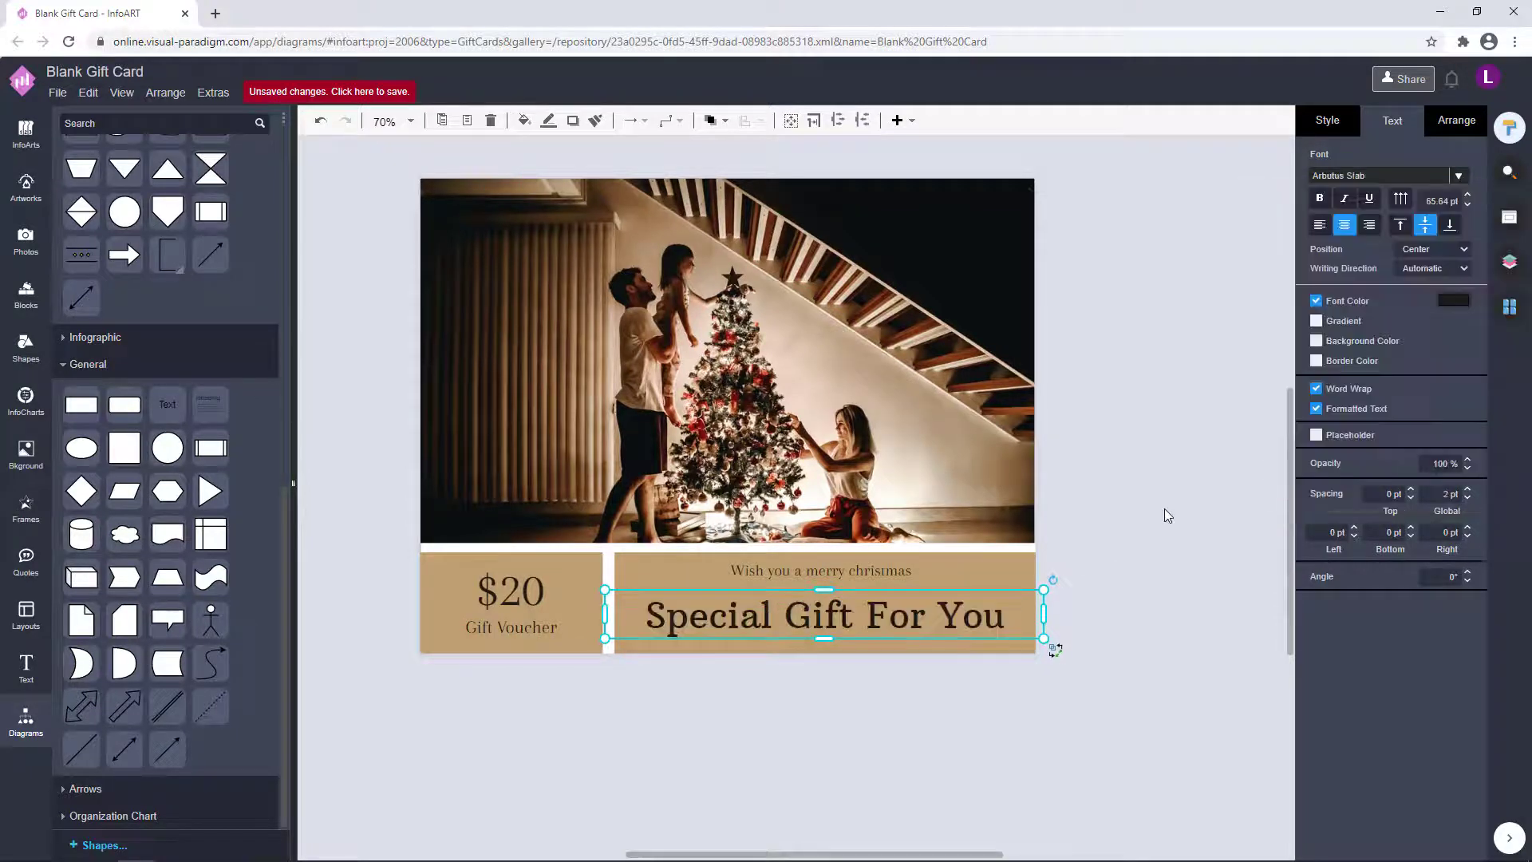
click(1448, 177)
scroll(1317, 319, down, 6)
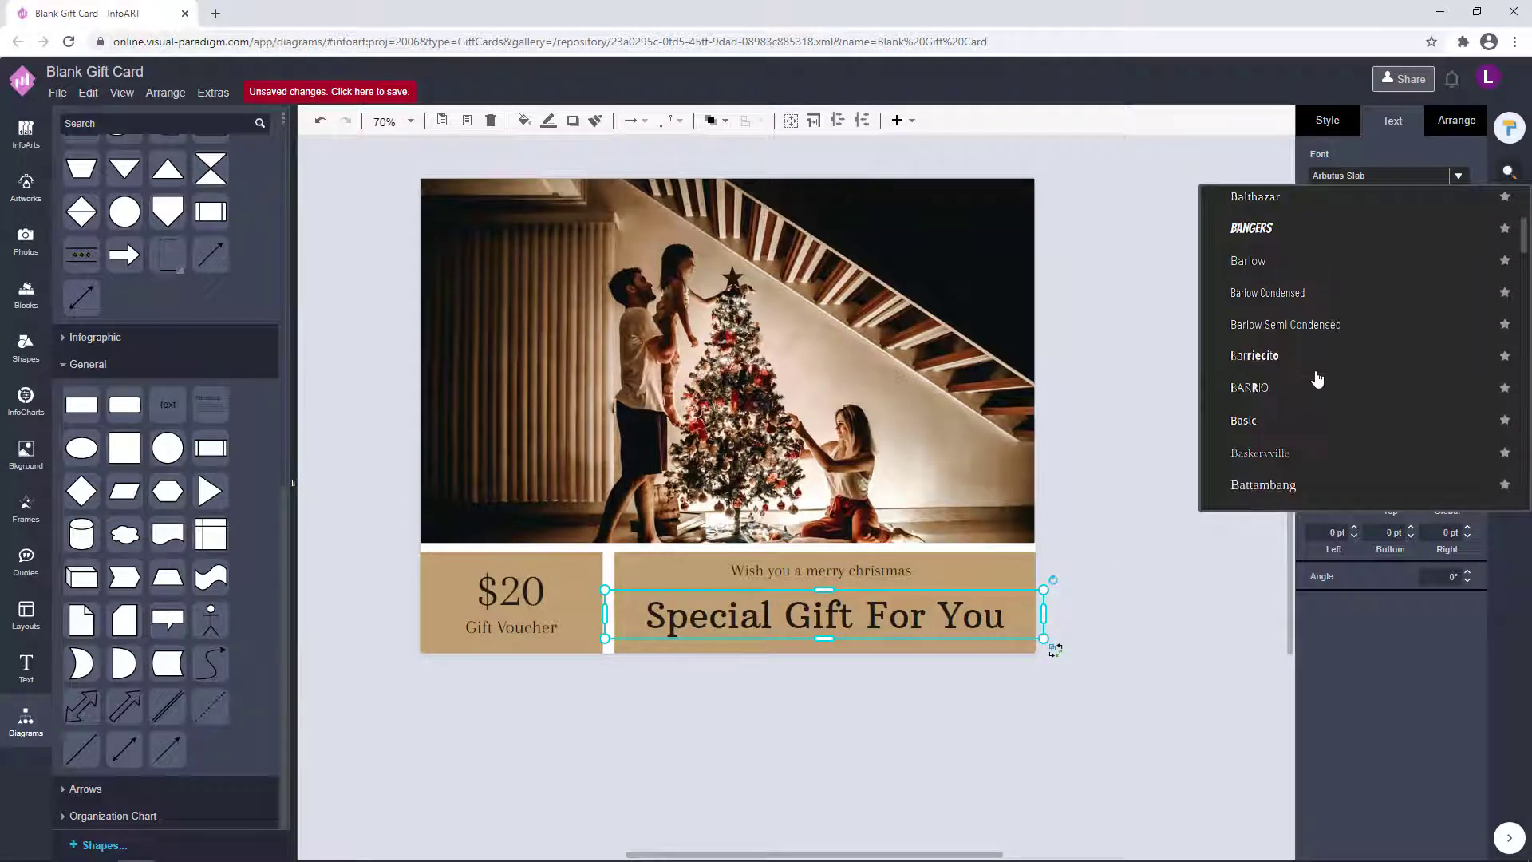
click(1317, 376)
Try the Brawler font on the "Special Gift For You" text, shrink it to 54.48 pt and move it up
click(1437, 175)
scroll(1391, 399, down, 3)
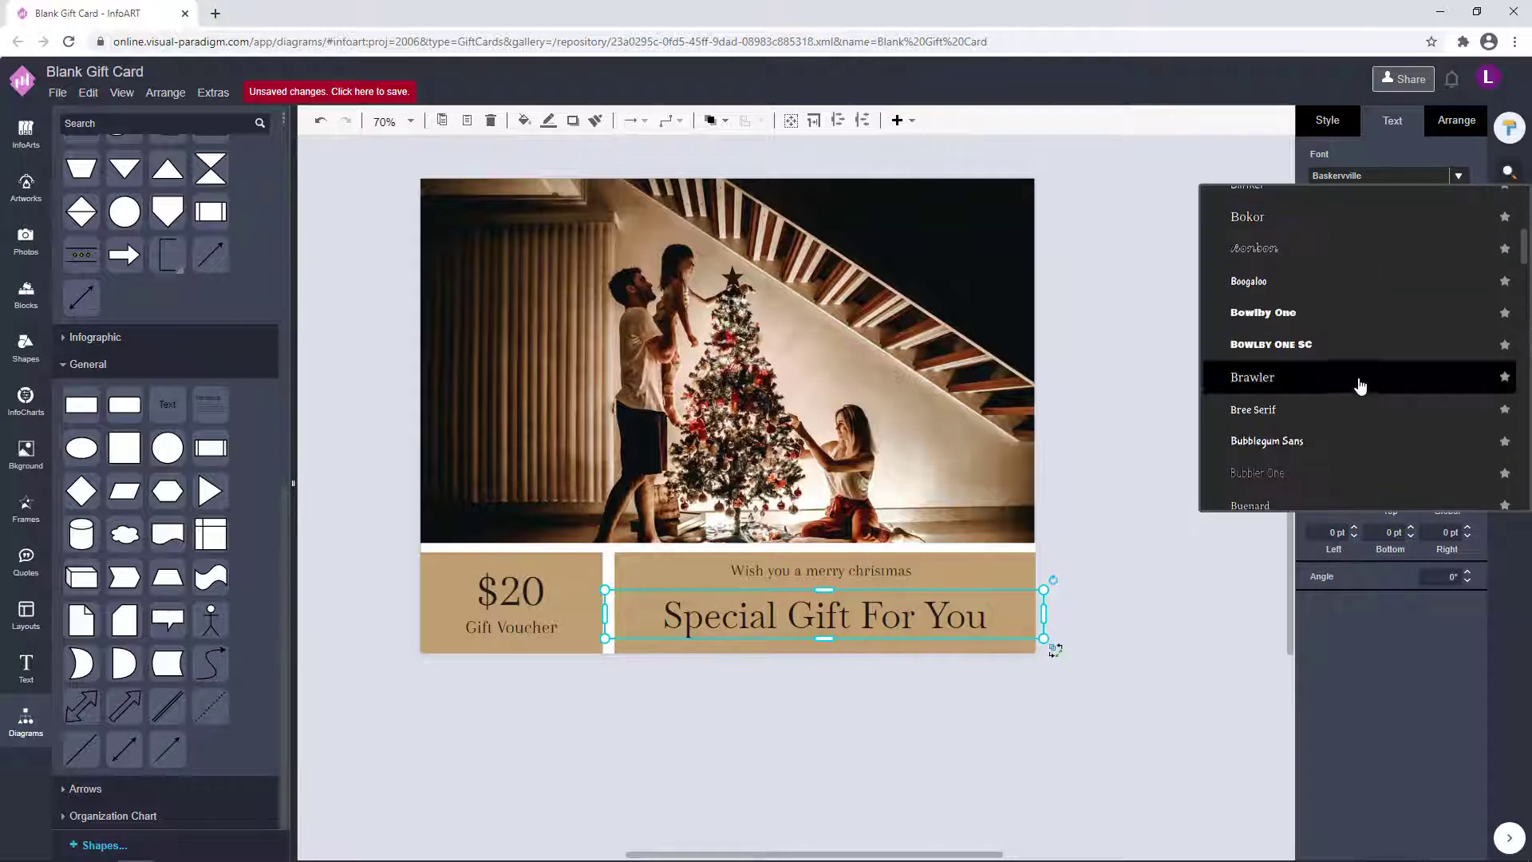
click(1357, 381)
click(1149, 471)
click(978, 622)
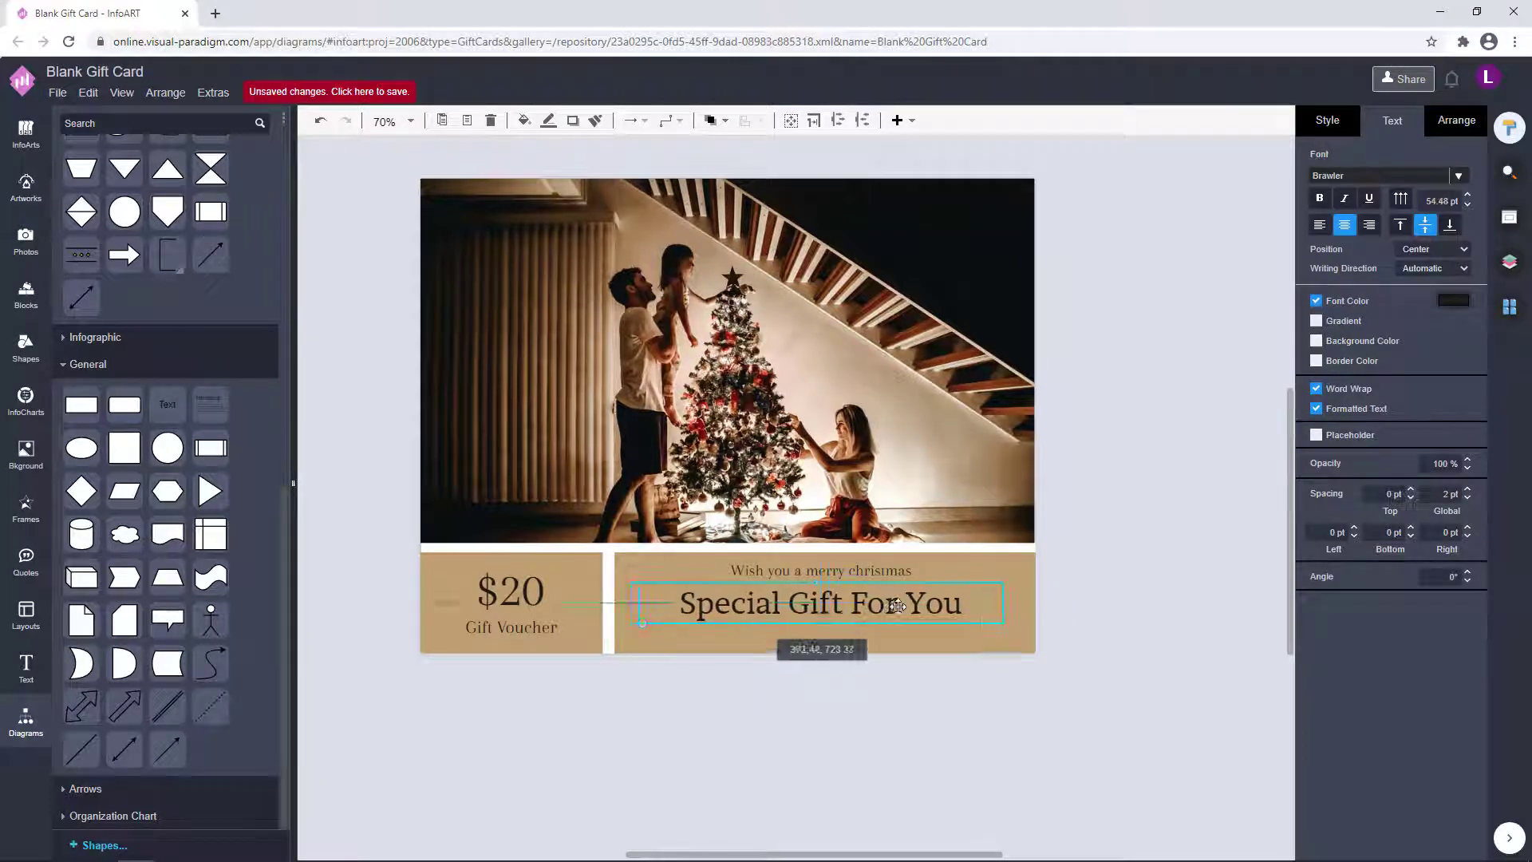
Change the font of the "Special Gift For You" text to Croissant One
click(1457, 177)
scroll(1355, 363, down, 8)
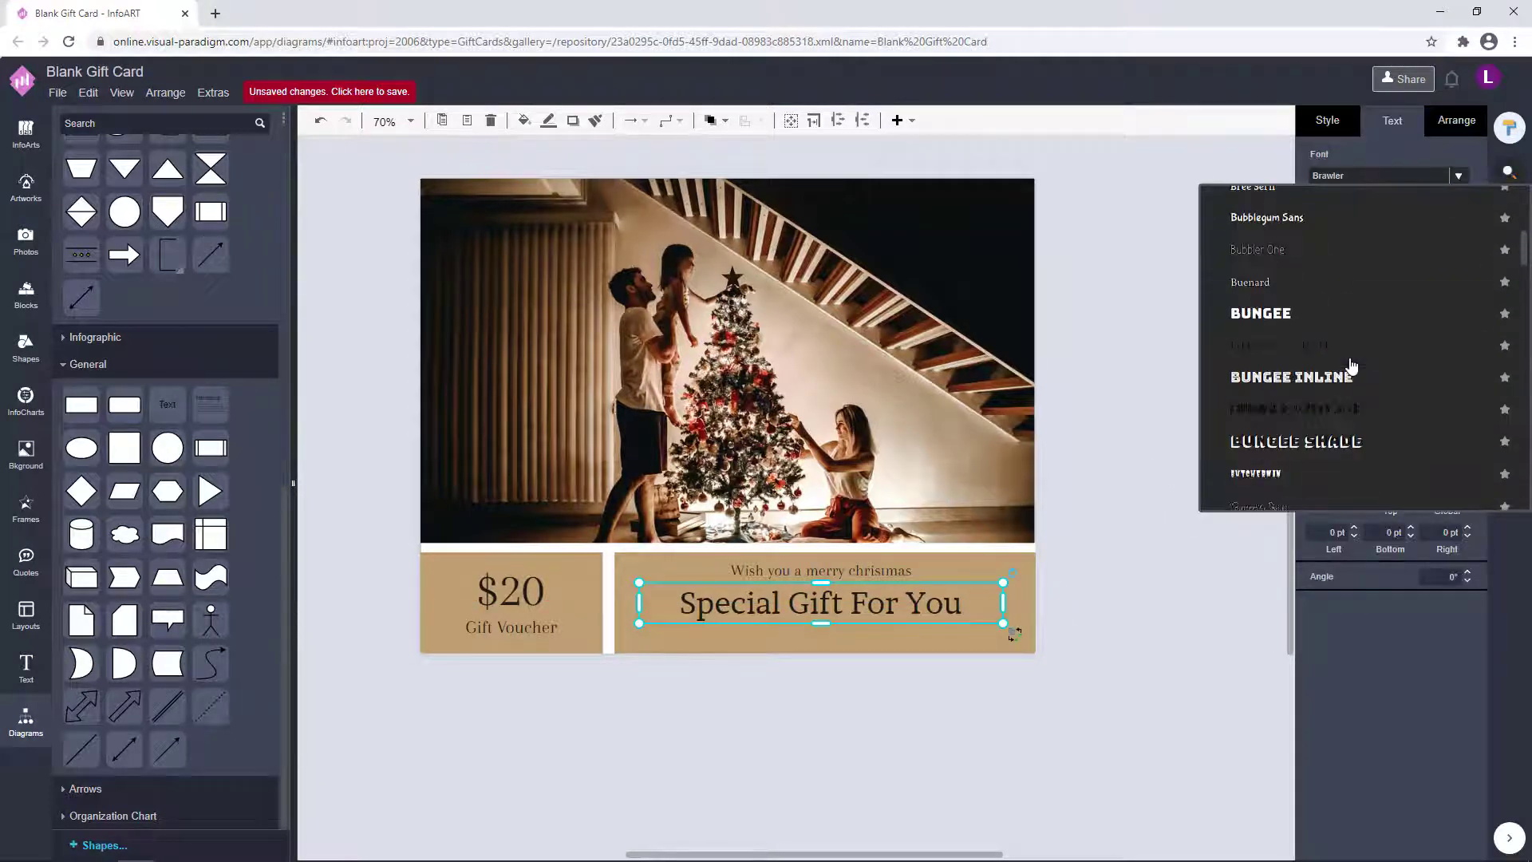
click(1352, 368)
click(1280, 413)
click(822, 604)
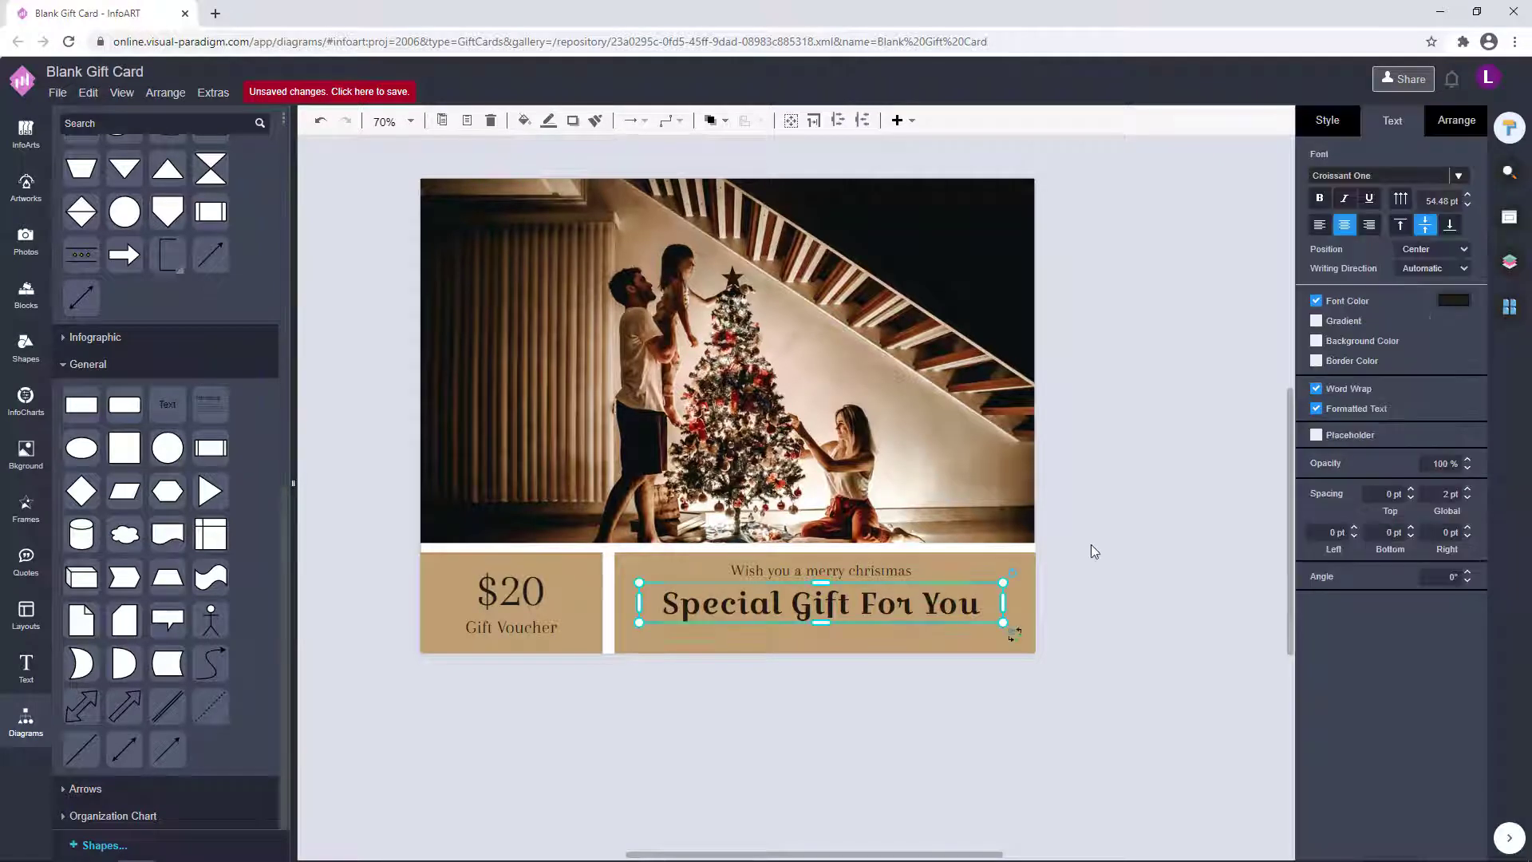
click(1091, 545)
Shrink the "Wish you a merry christmas" text slightly and recentre it above the title
click(886, 572)
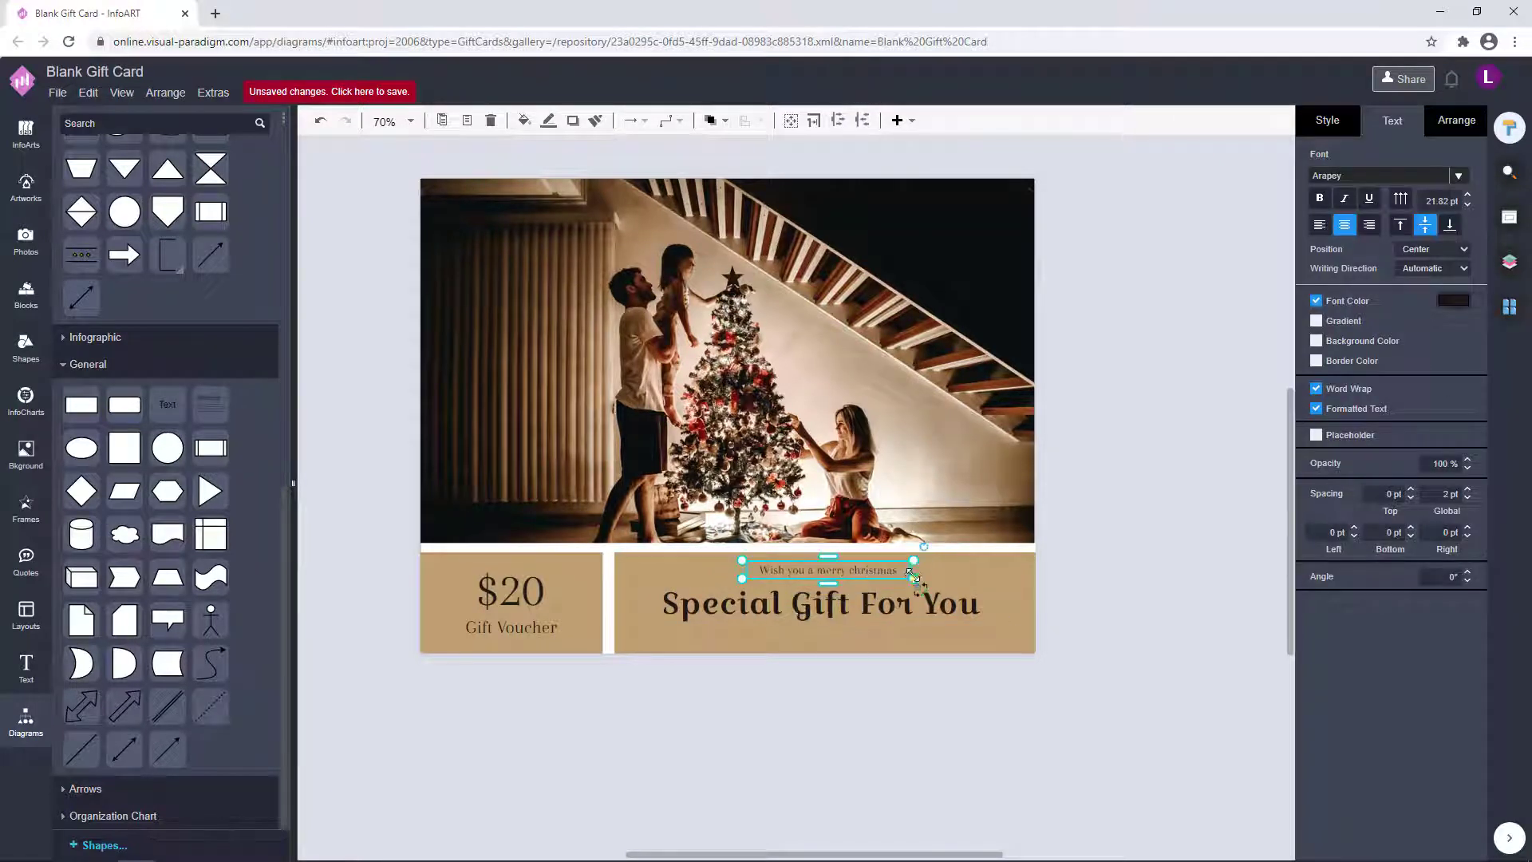
drag(912, 574, 924, 587)
click(822, 609)
click(1102, 547)
click(870, 576)
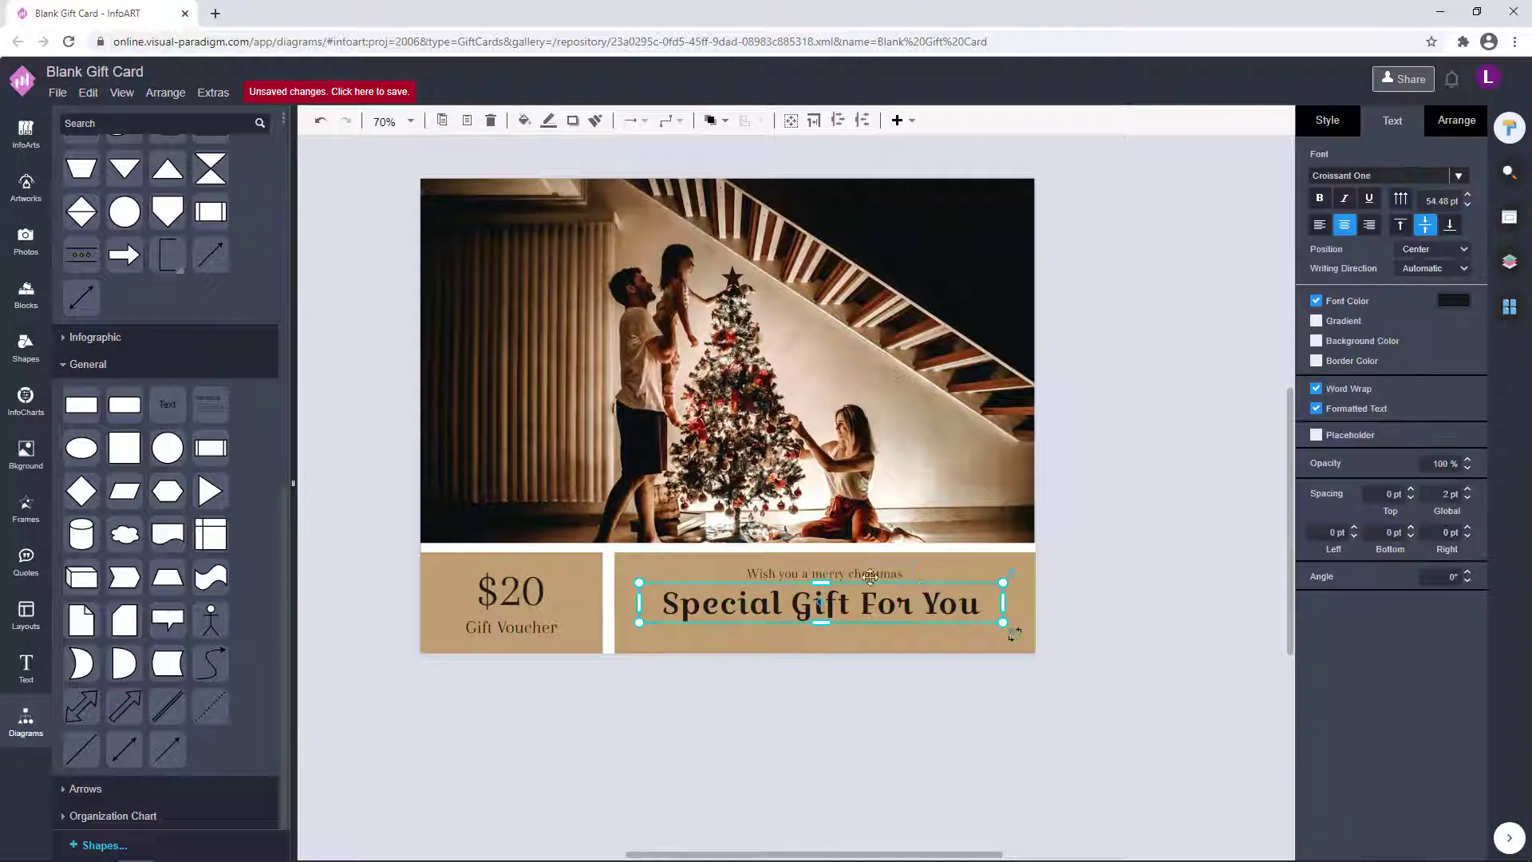
click(1101, 545)
Copy the greeting text to below the title and change it to "Valid until 31/12/2020"
drag(770, 573, 770, 640)
double_click(770, 640)
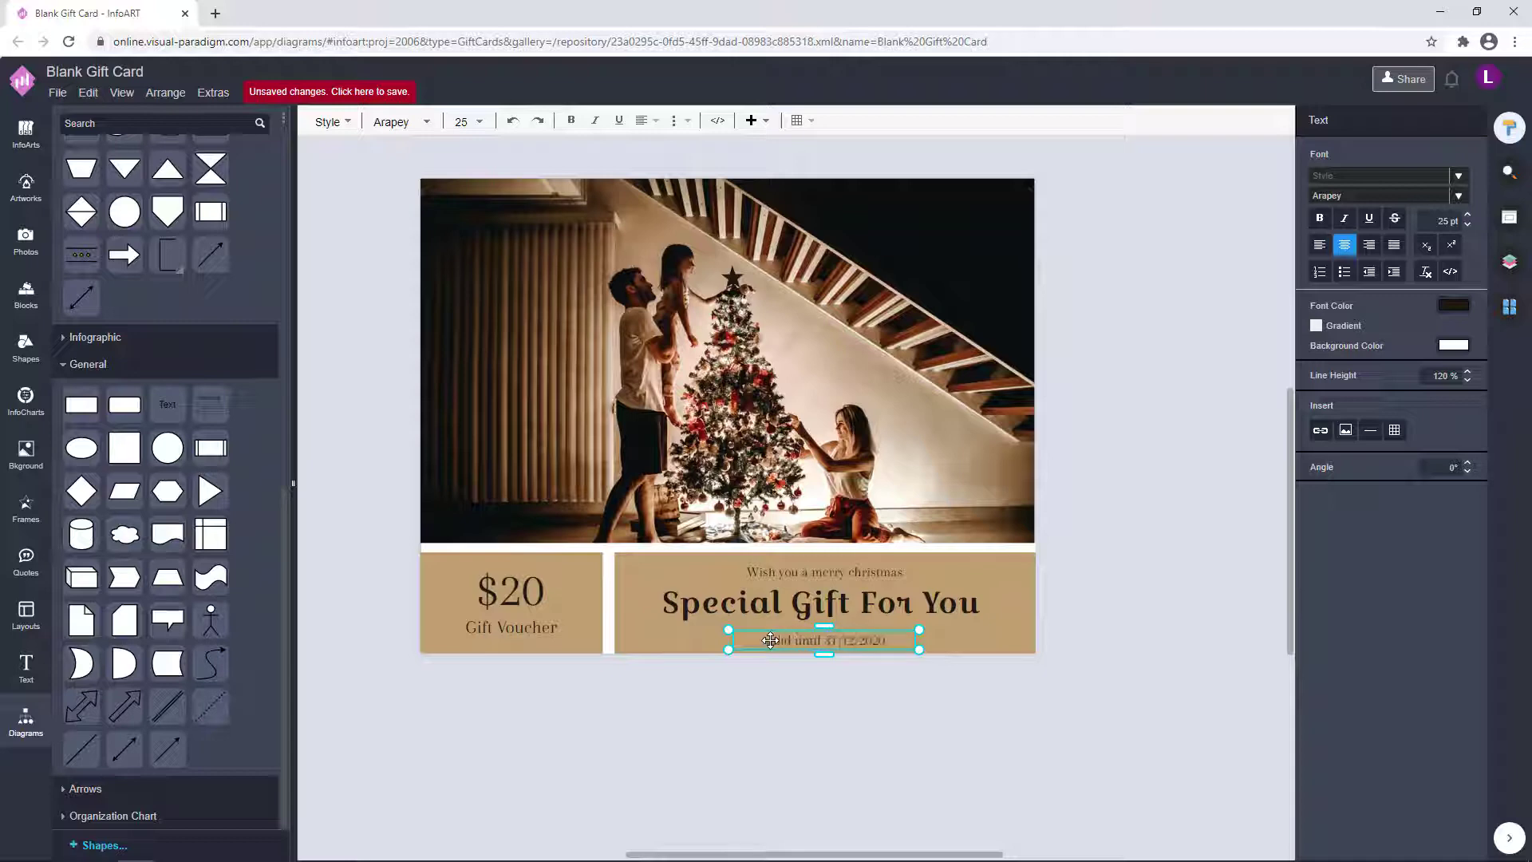
click(896, 707)
Shorten the validity text to "Valid until 31/12/20" and reduce its size below the title
scroll(896, 708, up, 2)
click(783, 605)
mouse_move(941, 626)
mouse_down()
mouse_move(897, 611)
mouse_move(911, 619)
mouse_up()
click(825, 684)
scroll(902, 674, down, 2)
Shrink the greeting to match the "Valid until" text at 23 pt and even out the three lines' vertical spacing
click(840, 572)
double_click(841, 572)
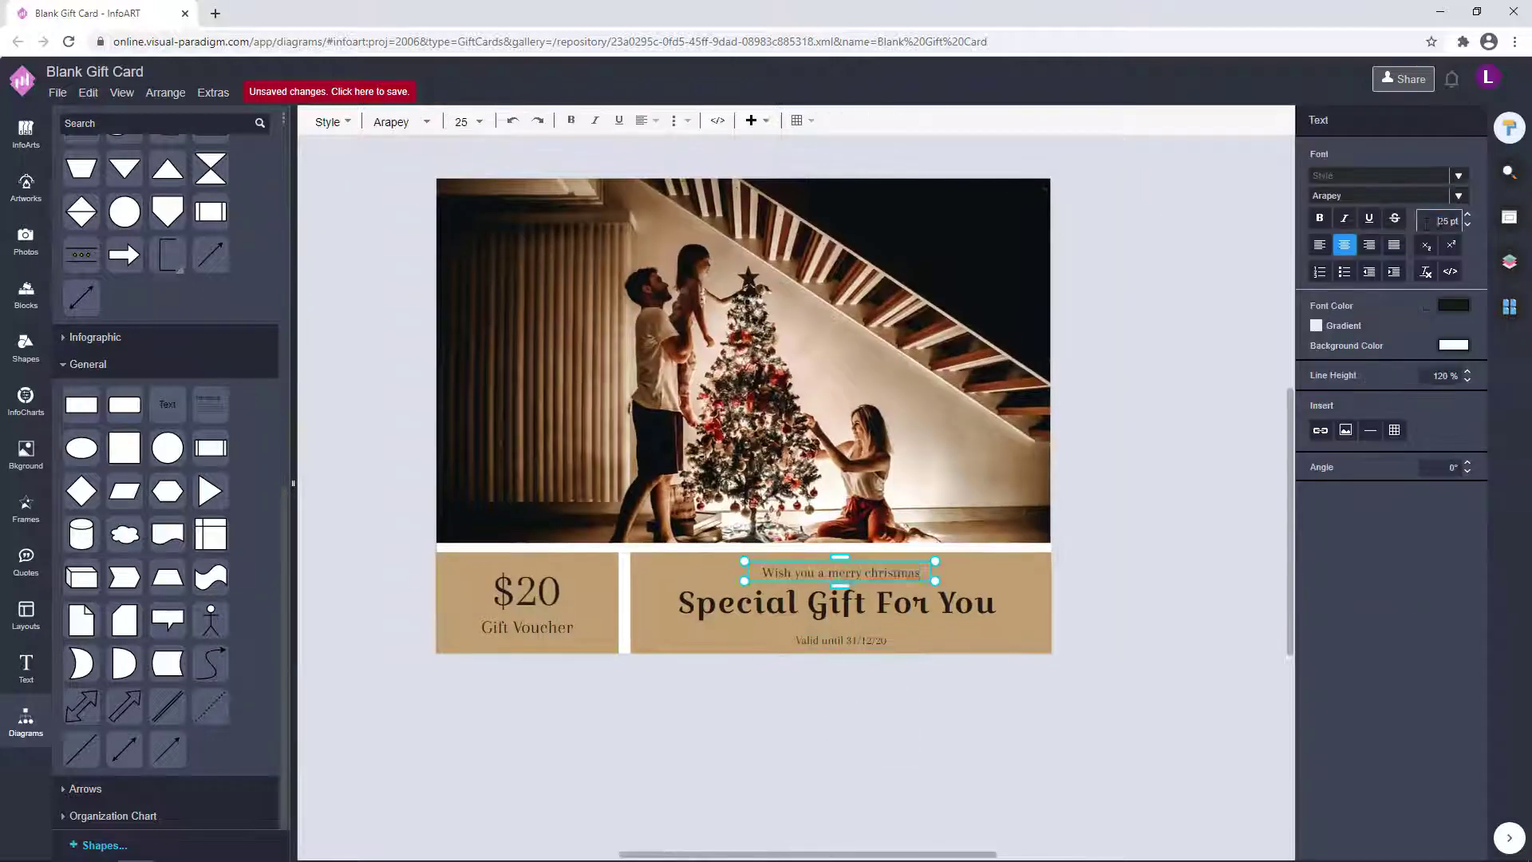
click(940, 695)
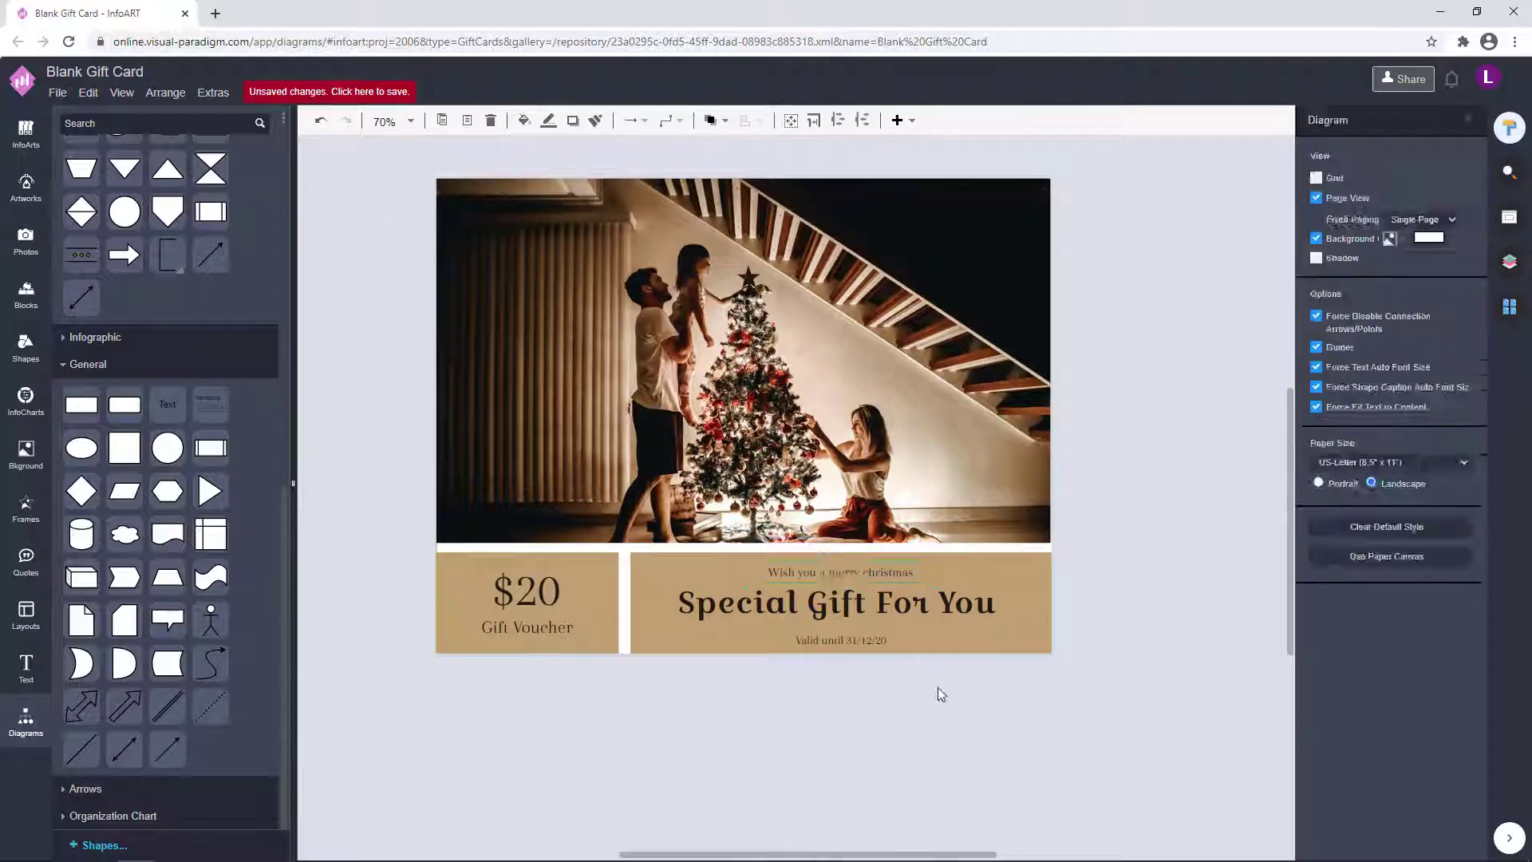
click(871, 627)
click(943, 660)
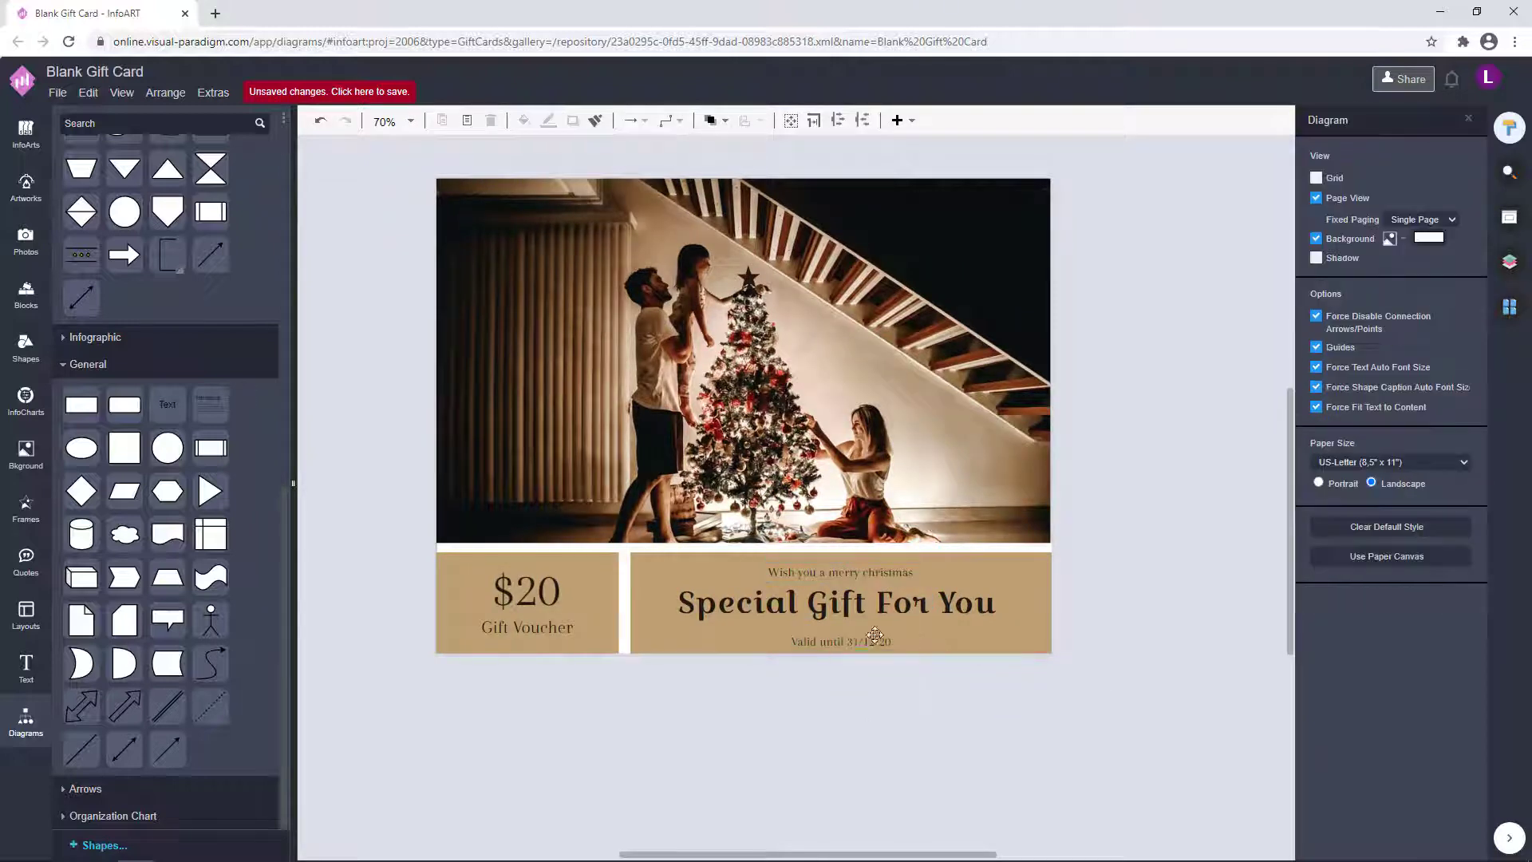
click(942, 606)
click(1090, 696)
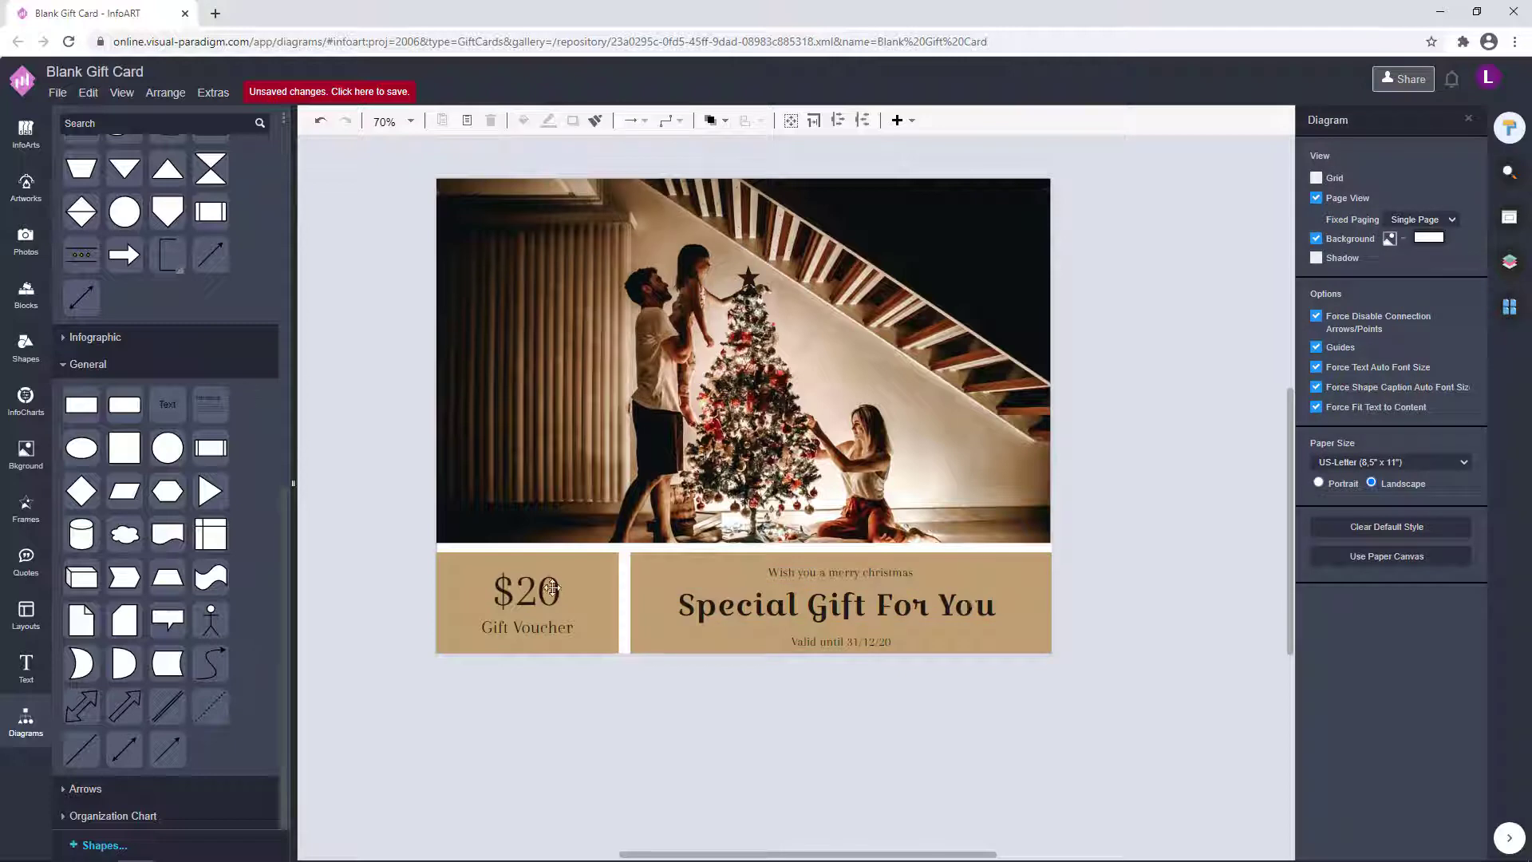
Move the "Valid until 31/12/20" text to the photo's upper-right corner, right-align it and color it white
click(870, 644)
drag(870, 644, 999, 209)
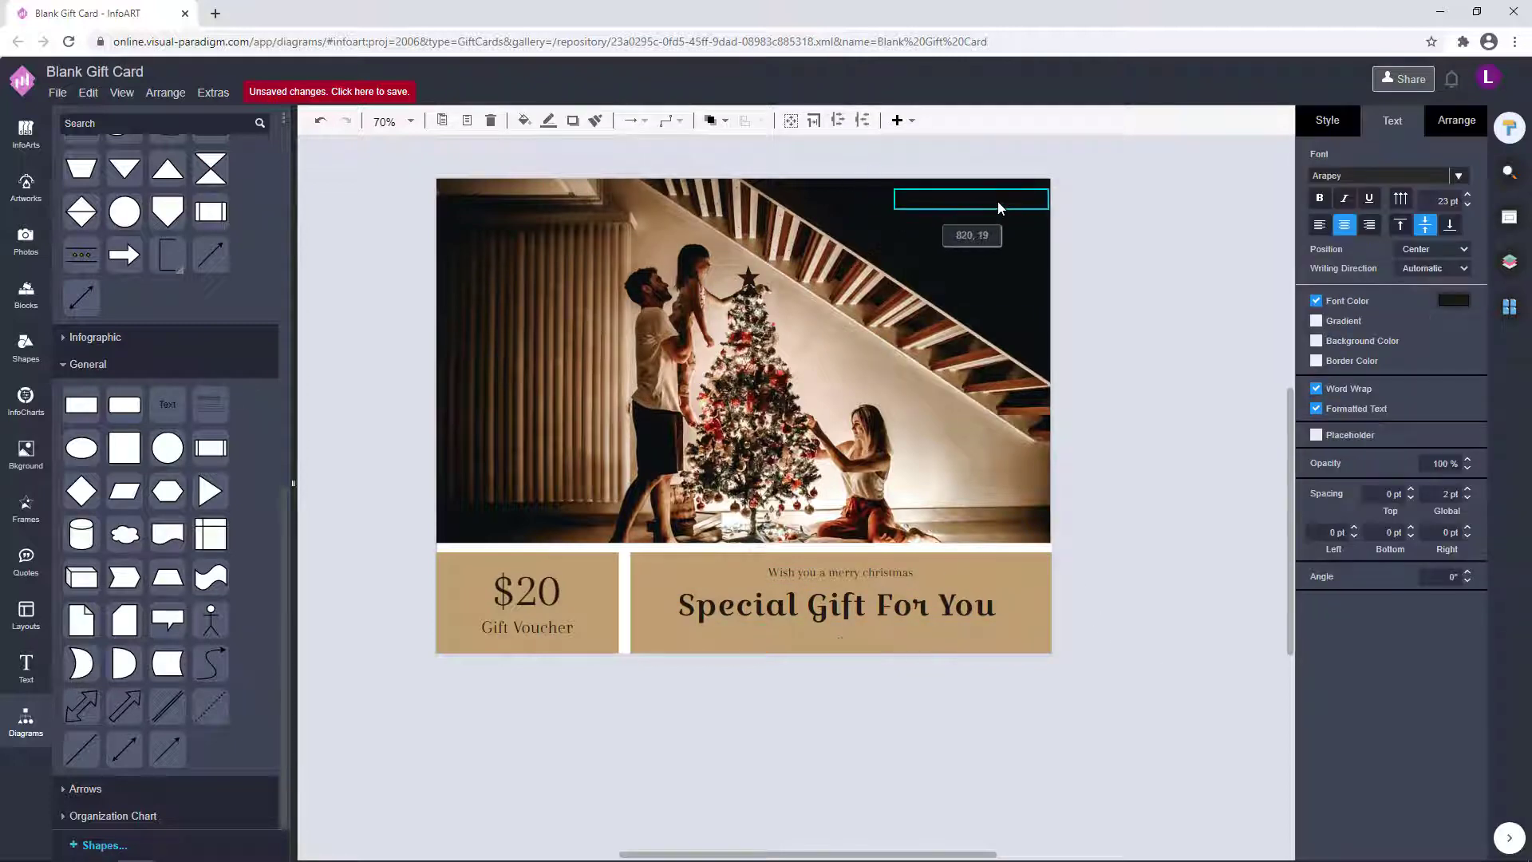
click(1454, 300)
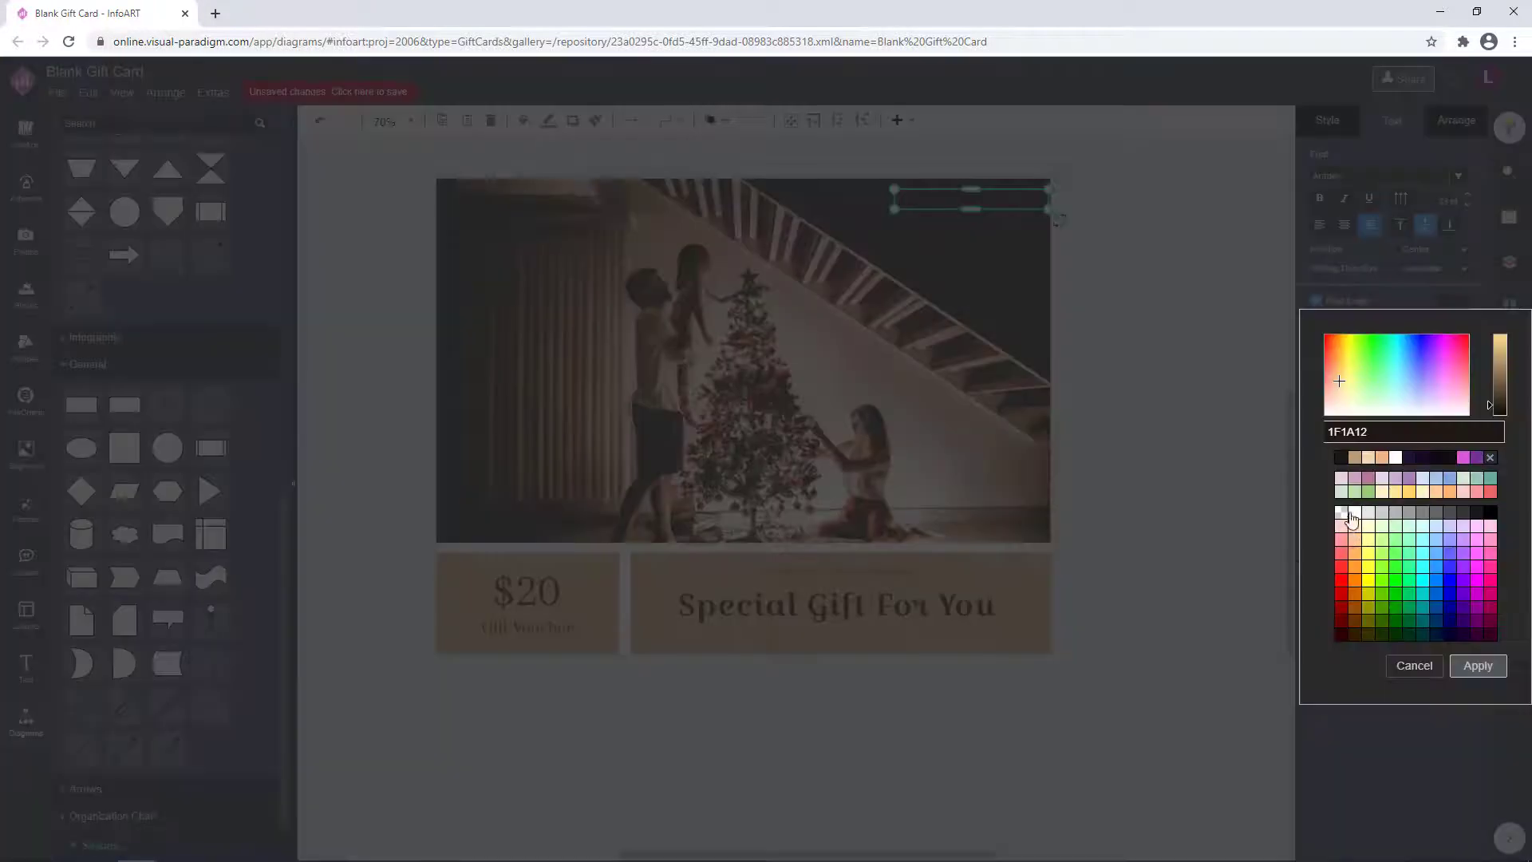
click(1477, 666)
click(1081, 276)
click(990, 197)
click(1115, 220)
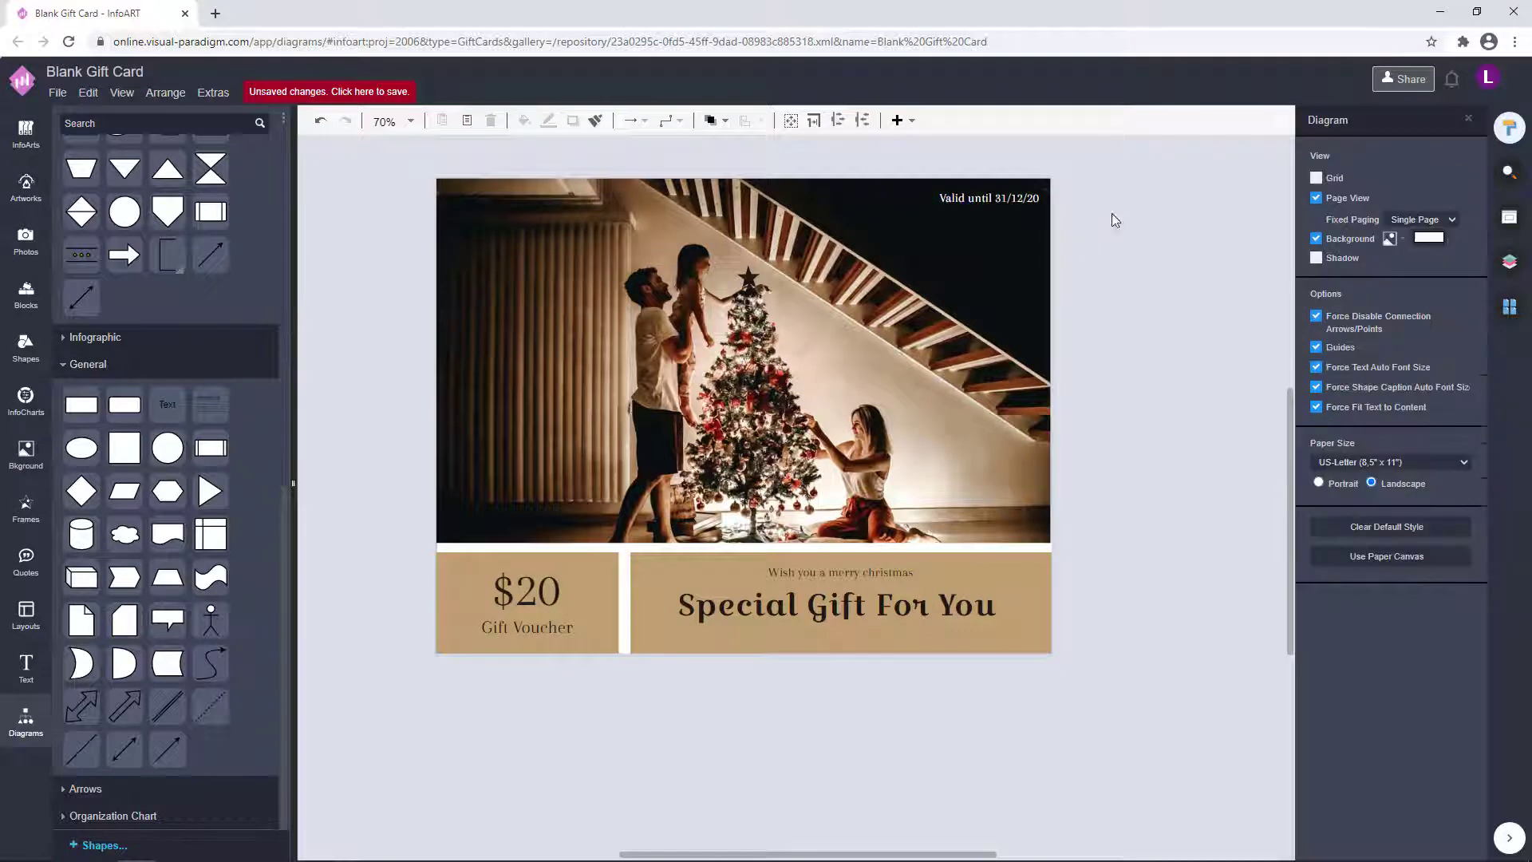
Shift the greeting and title down to centre them vertically in the right block
click(877, 578)
drag(877, 577, 914, 623)
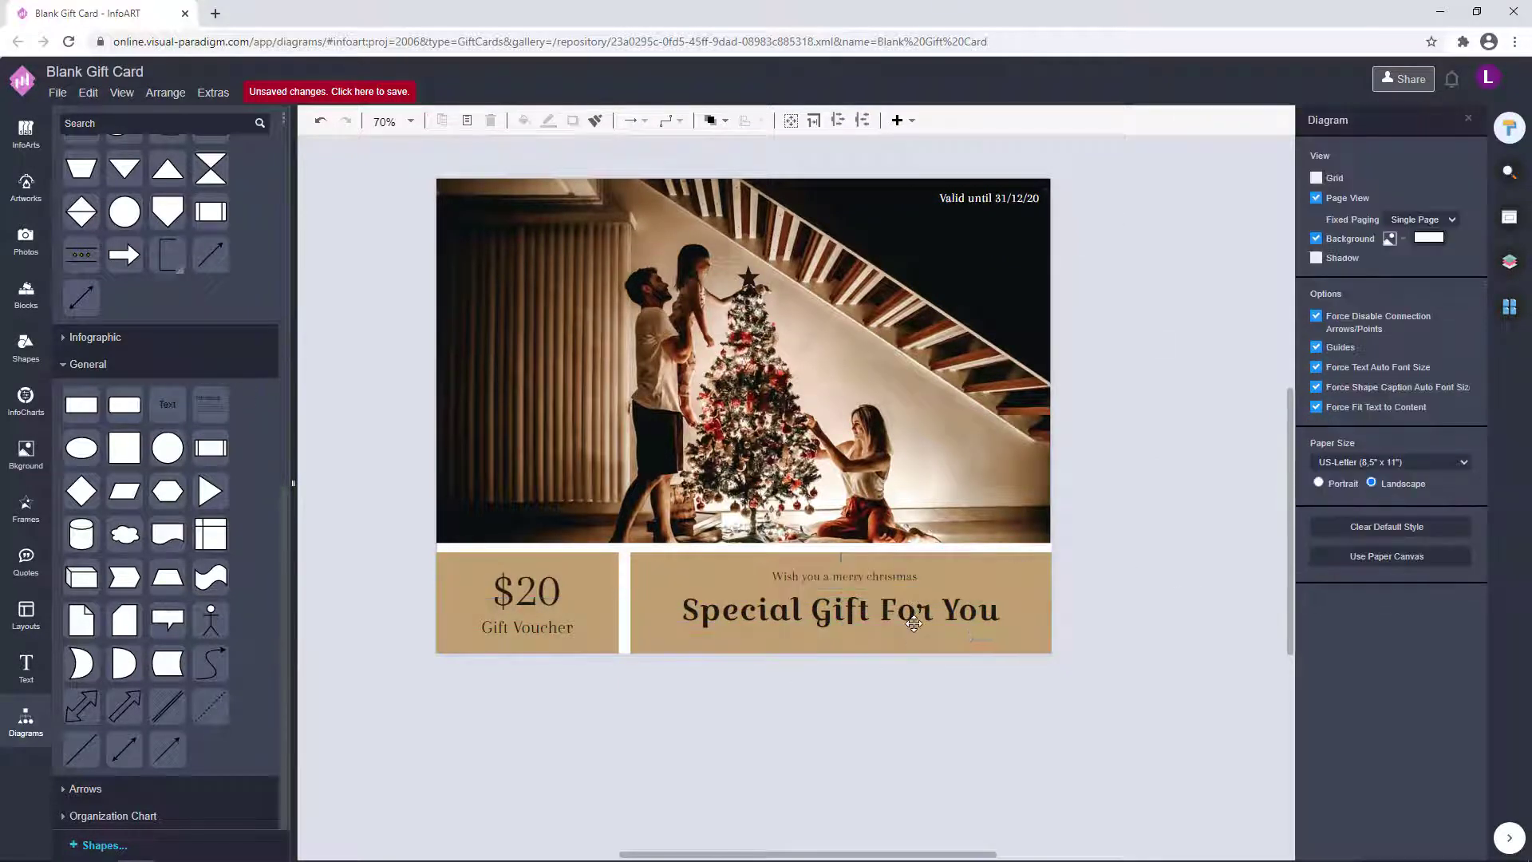
scroll(1154, 745, down, 1)
Narrow the white gaps by extending the photo downward and widening the left and right blocks toward each other
click(527, 590)
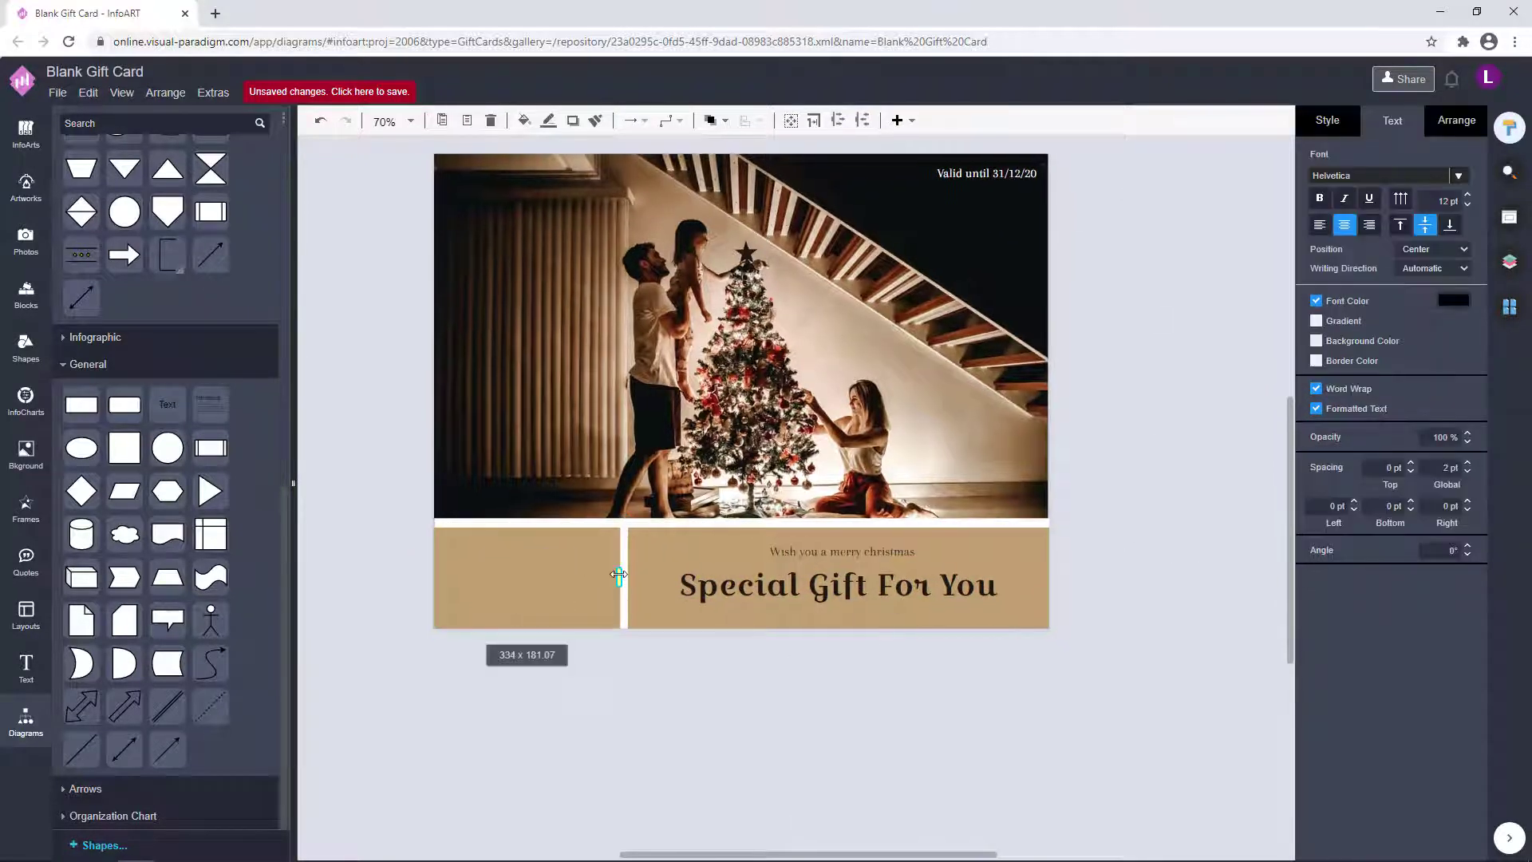
click(1132, 528)
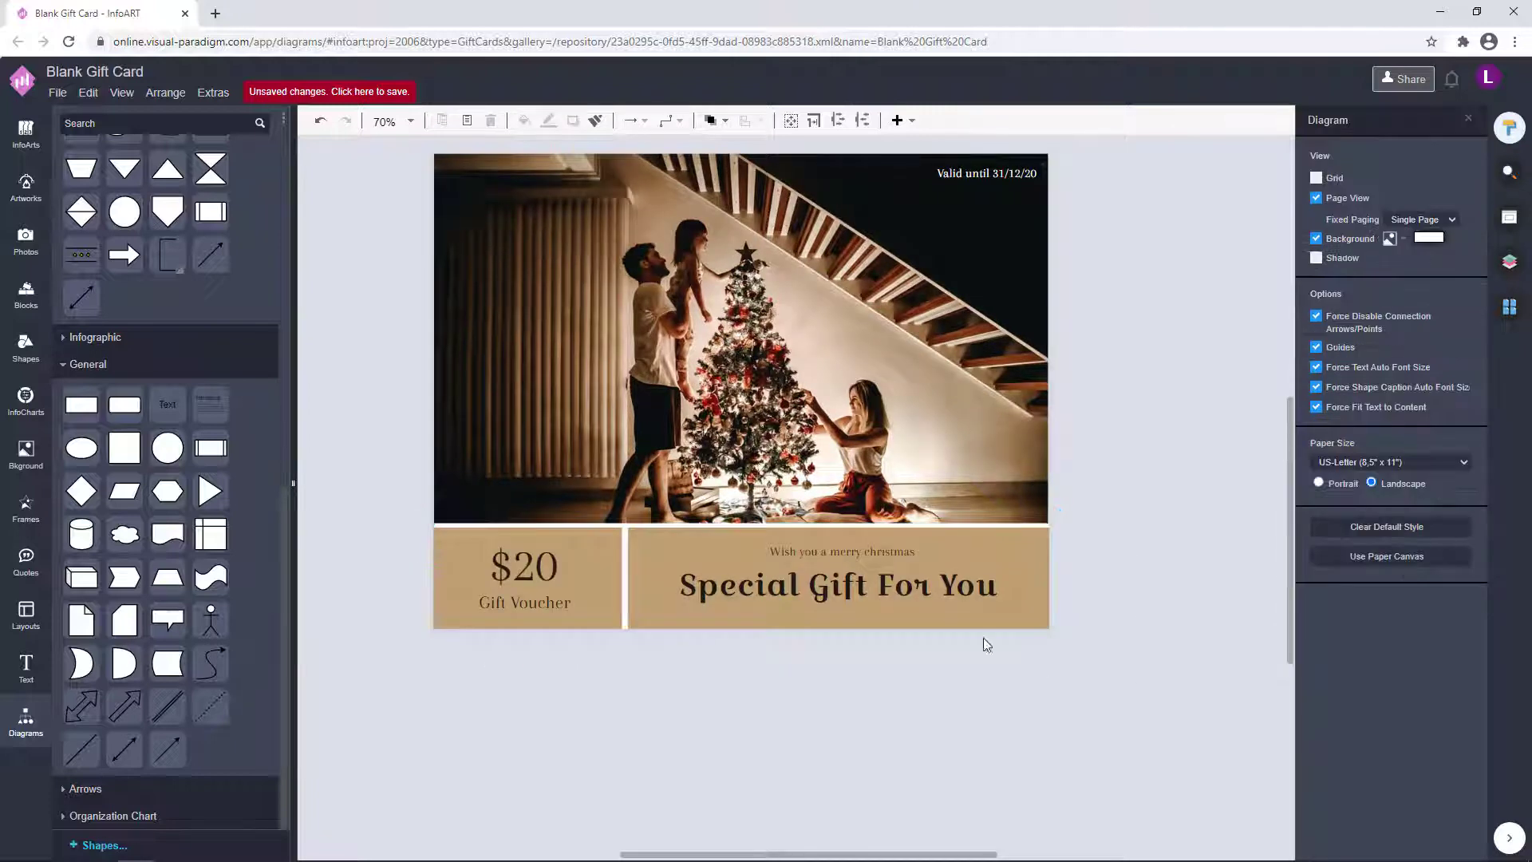
click(636, 568)
click(624, 572)
click(590, 571)
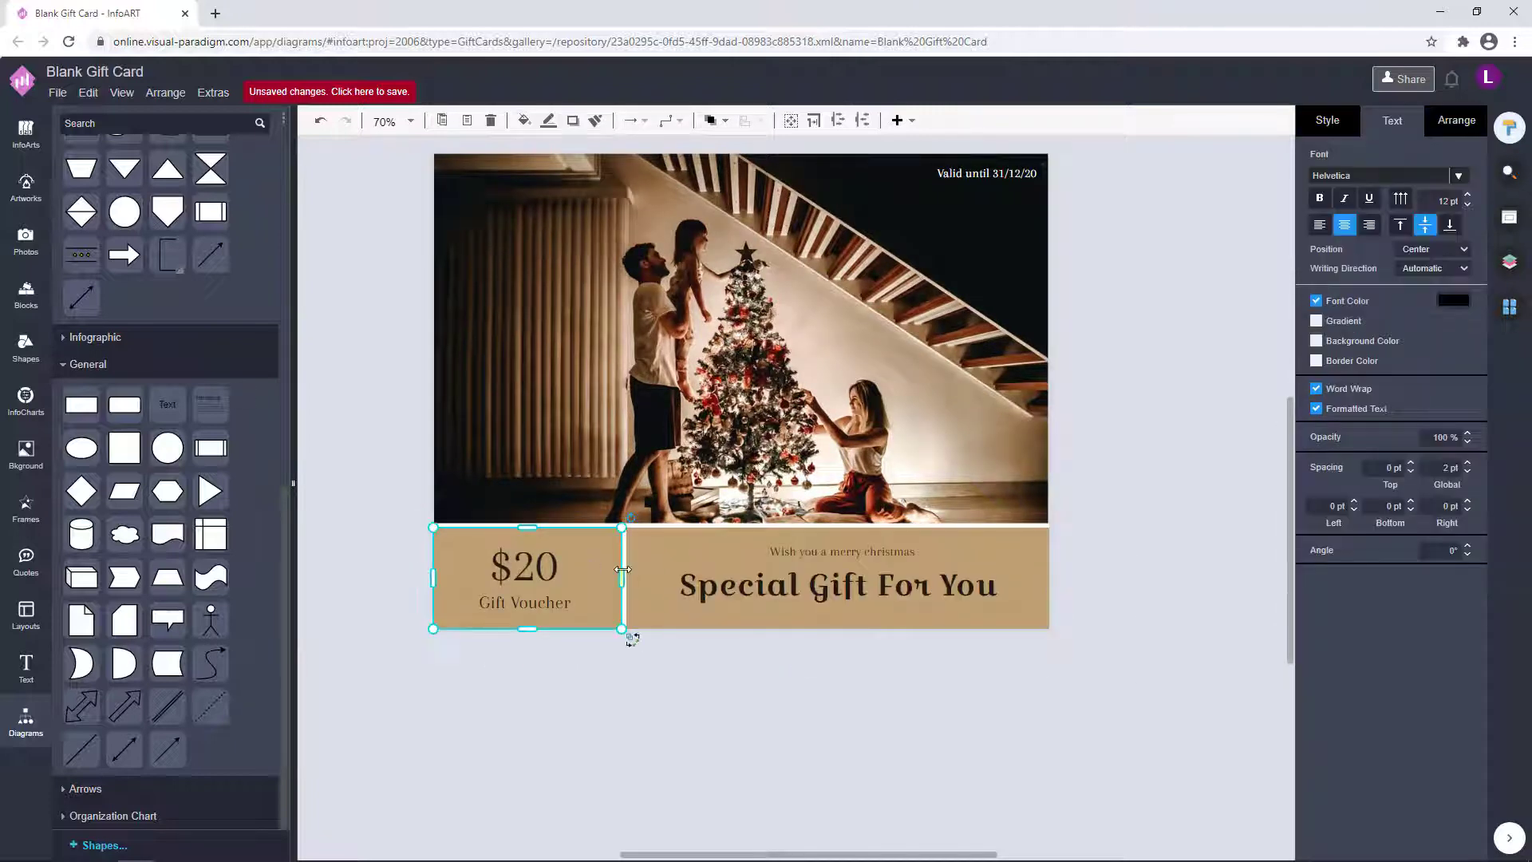
Enlarge the $20 and Gift Voucher texts slightly and recentre them in the left block
click(573, 577)
drag(611, 619, 617, 619)
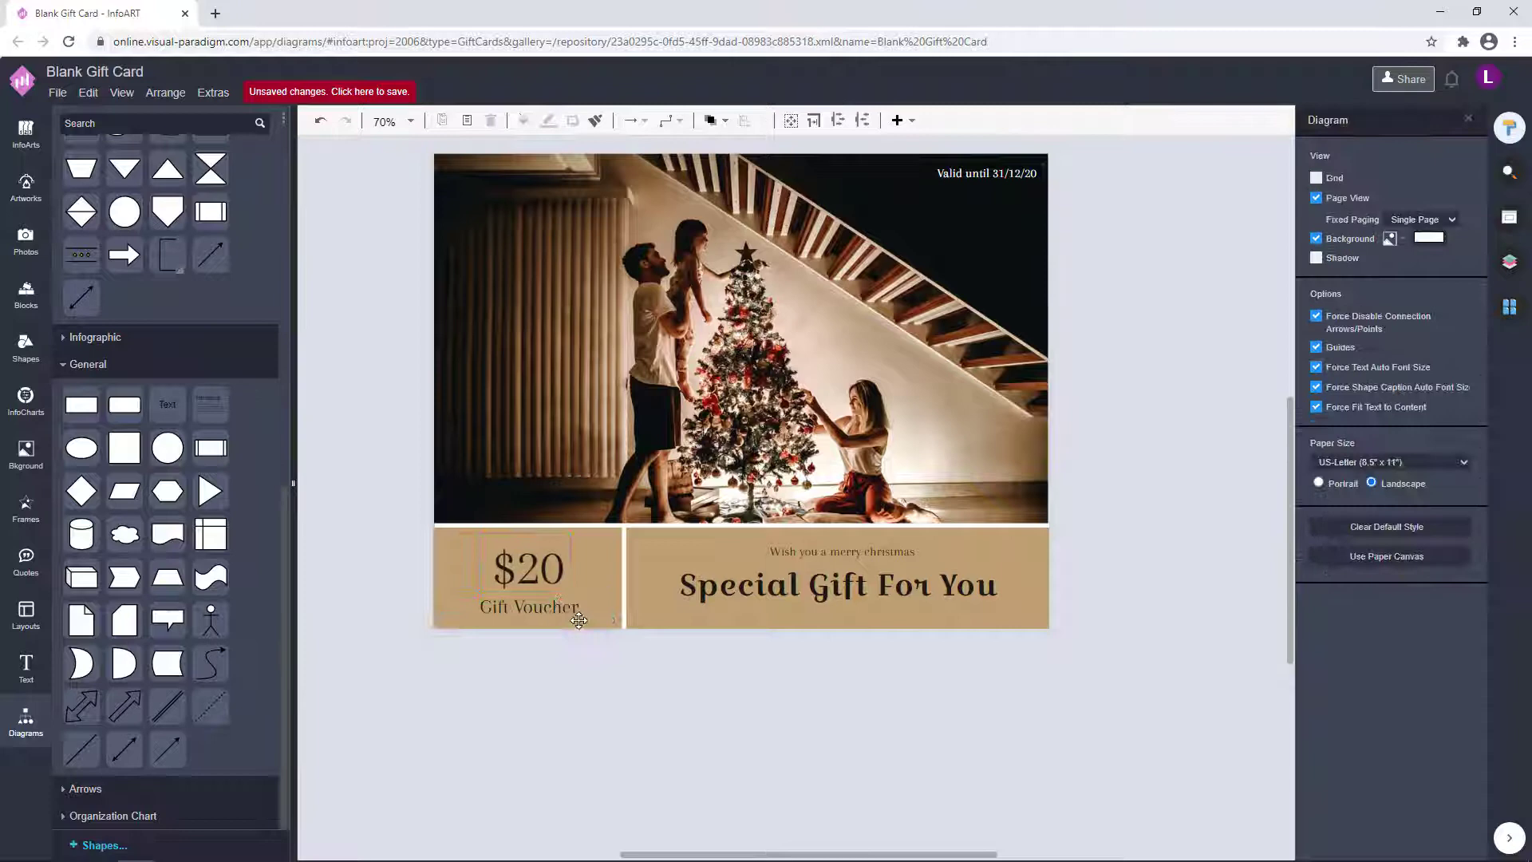
click(551, 571)
click(591, 674)
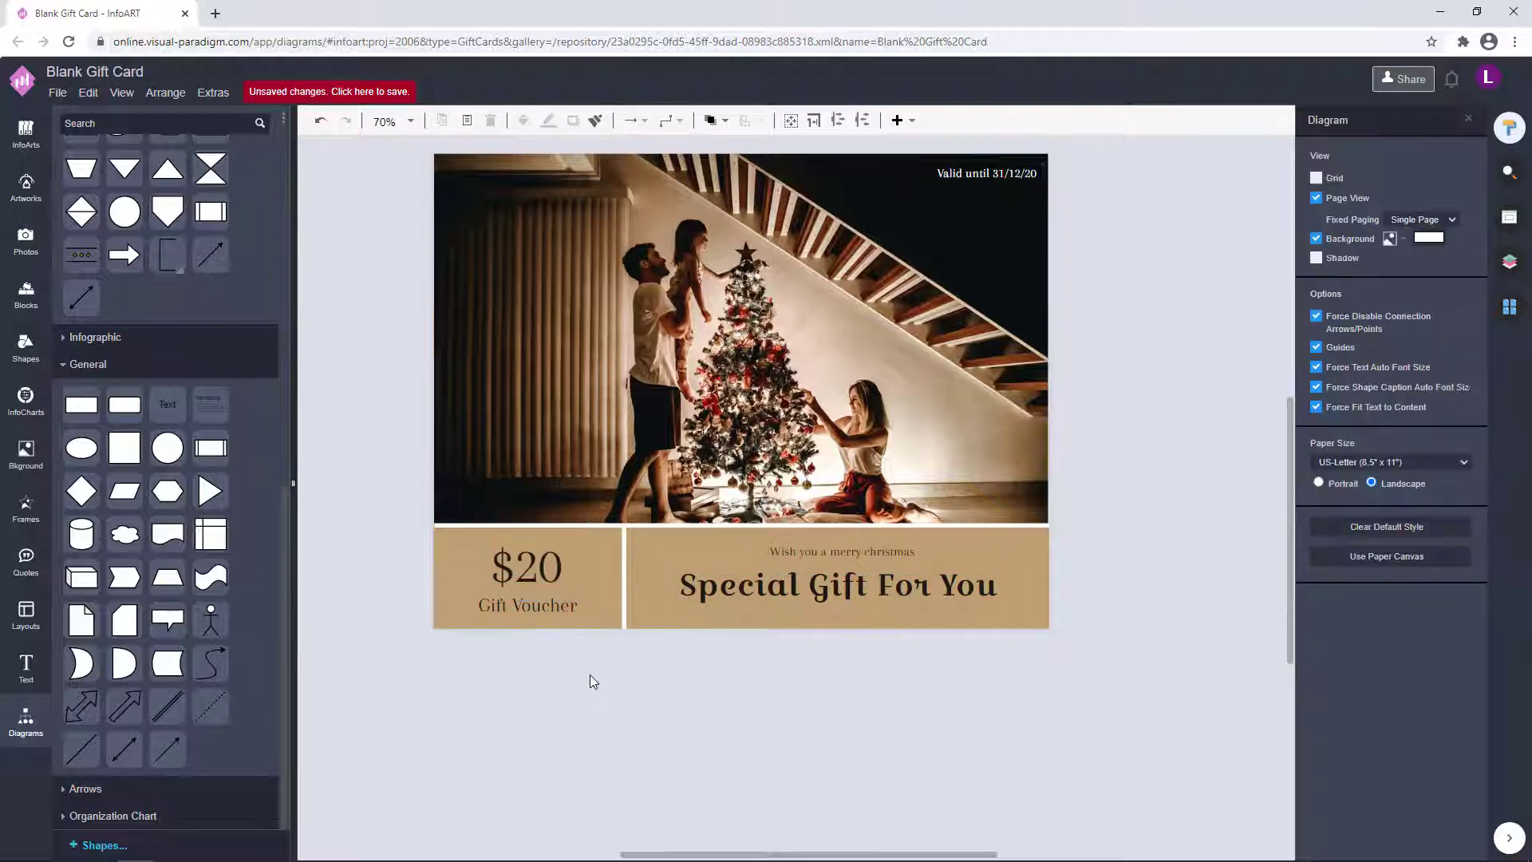
Reduce the font size of the Gift Voucher text slightly
click(520, 616)
key(Escape)
double_click(518, 625)
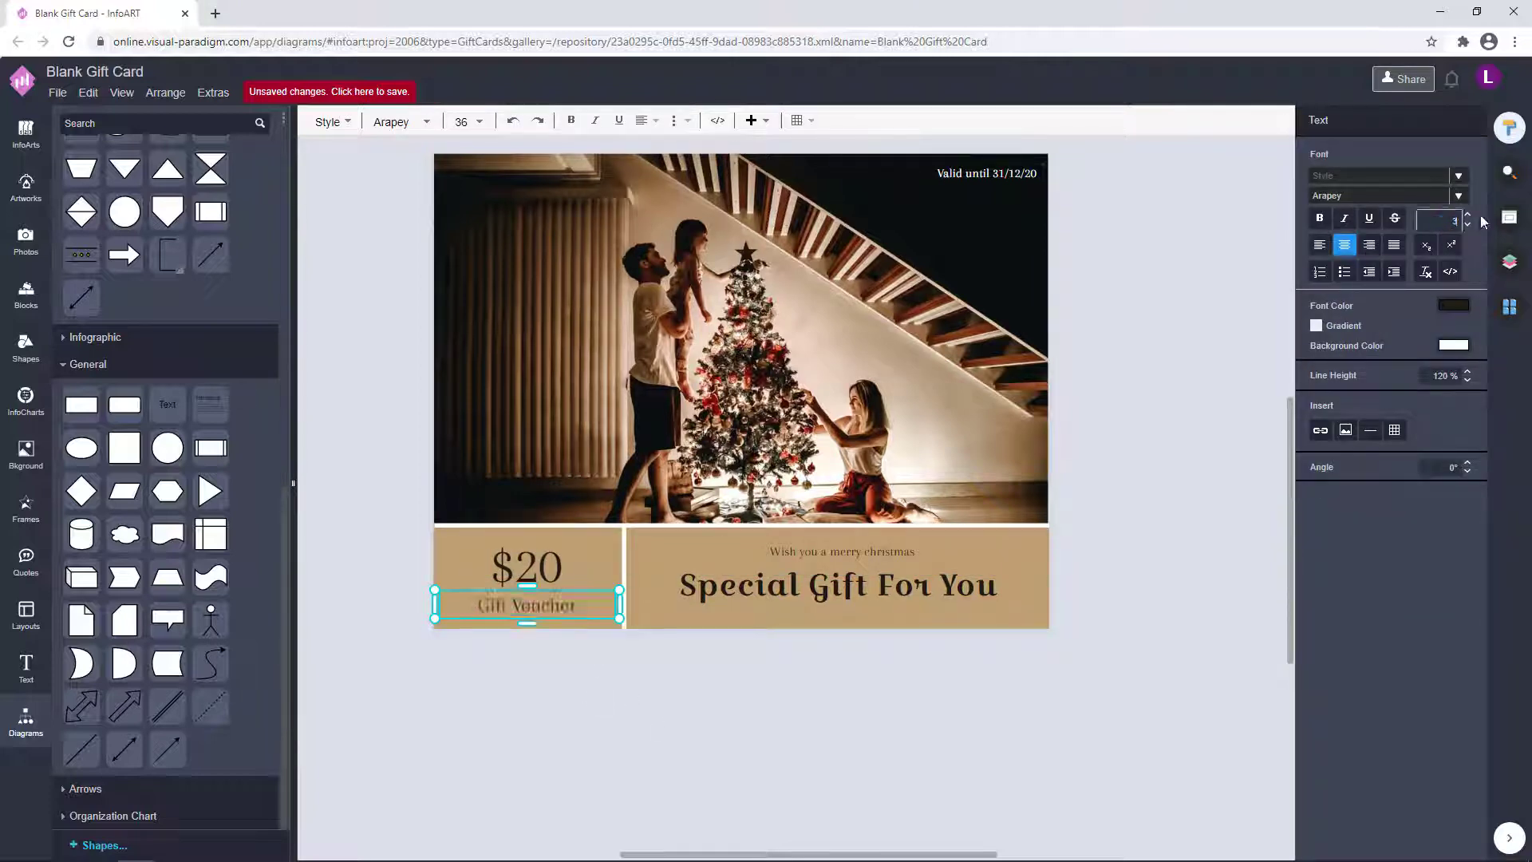
click(645, 676)
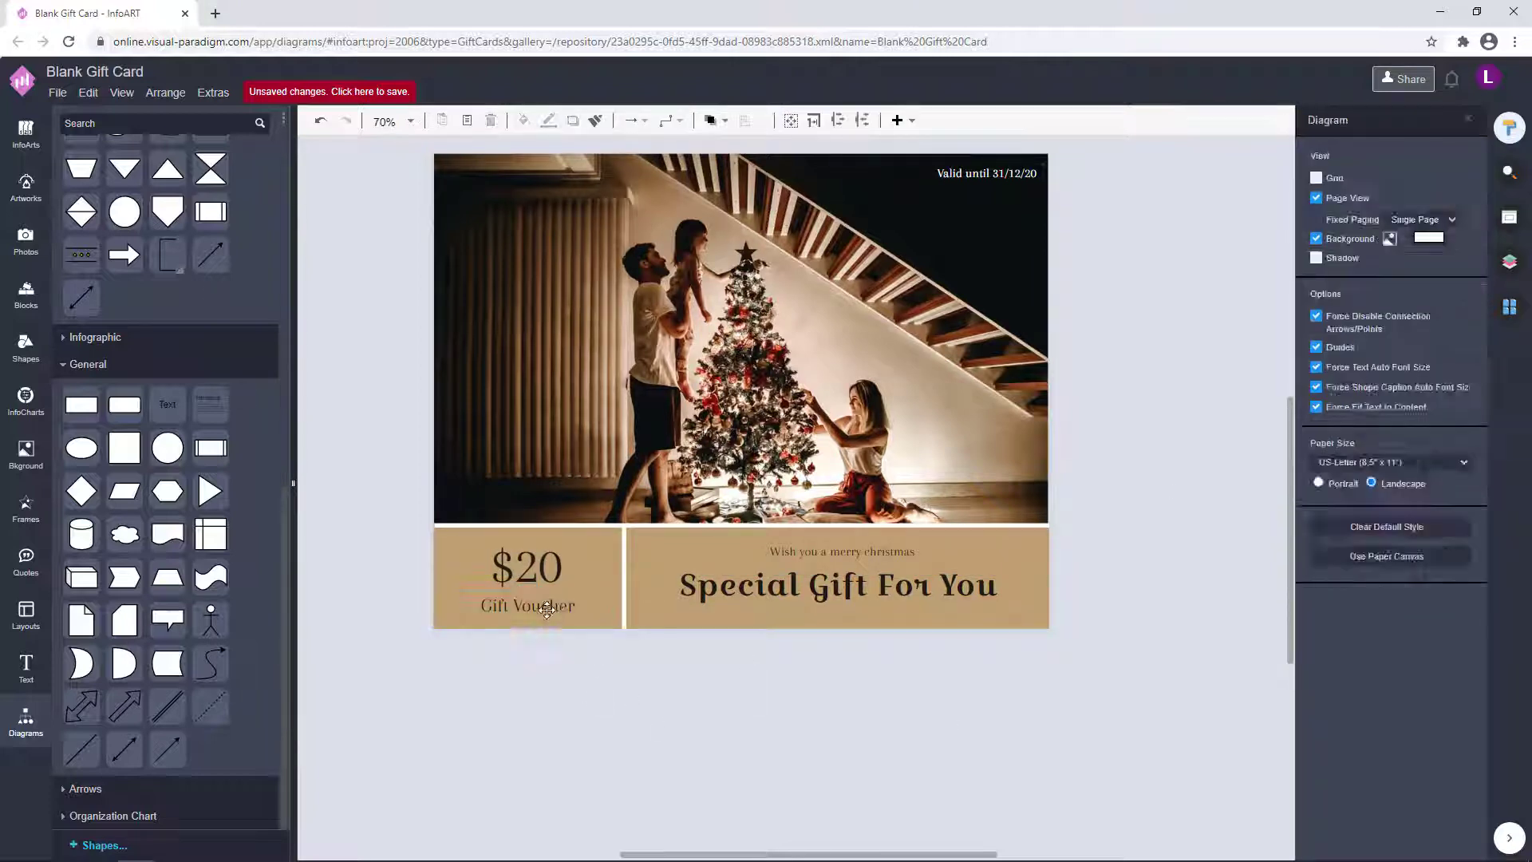
Enlarge the "Special Gift For You" text to 56.66 pt and realign the greeting above it
click(904, 589)
drag(904, 588, 873, 552)
key(Escape)
click(1125, 581)
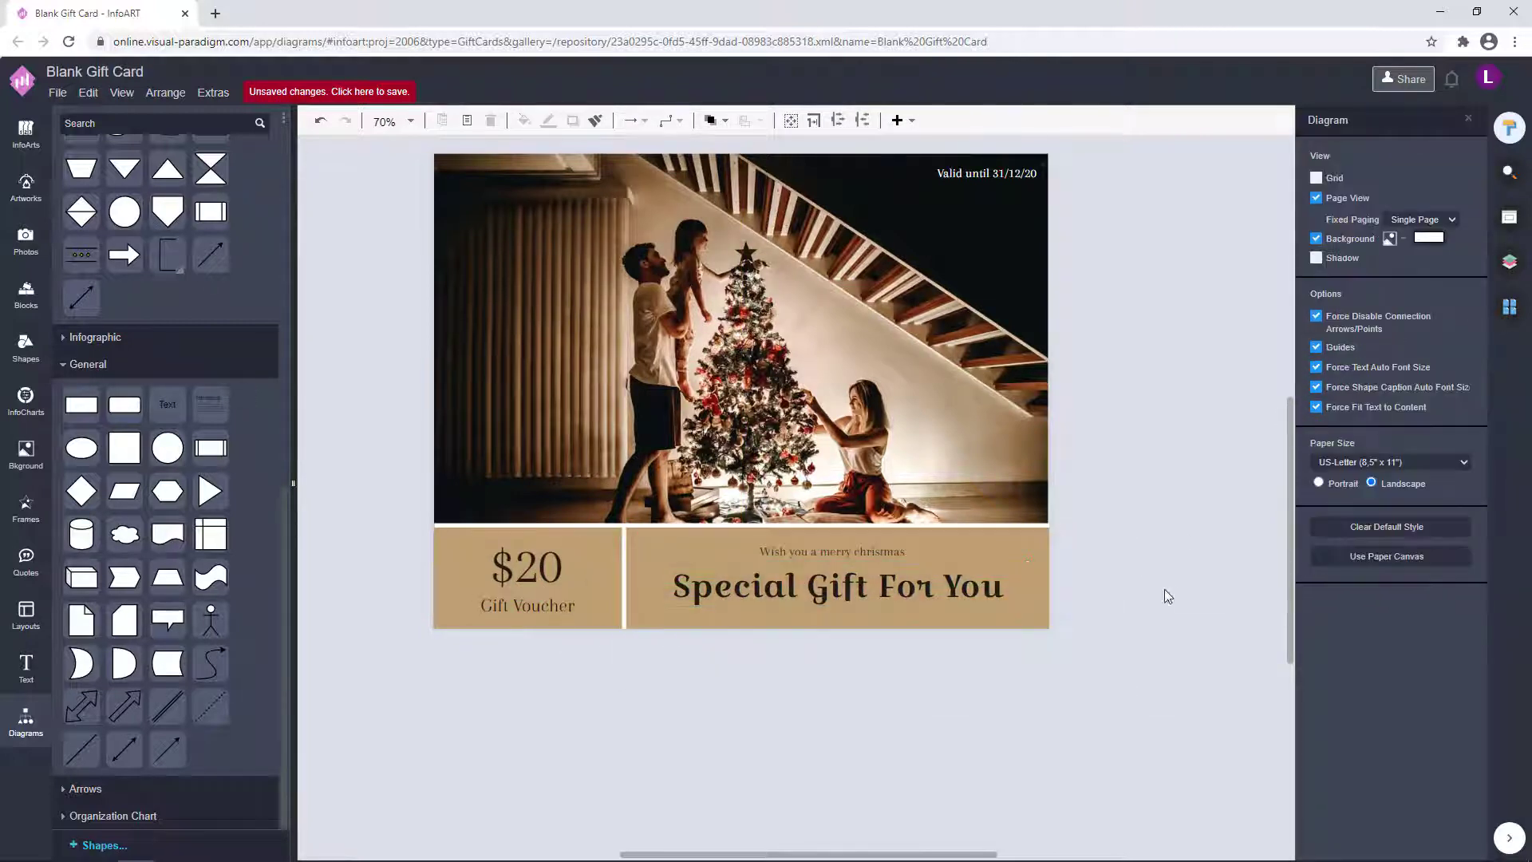
Try a Croissant One version of $20 by duplicating the title below the card, and delete the copy
click(771, 576)
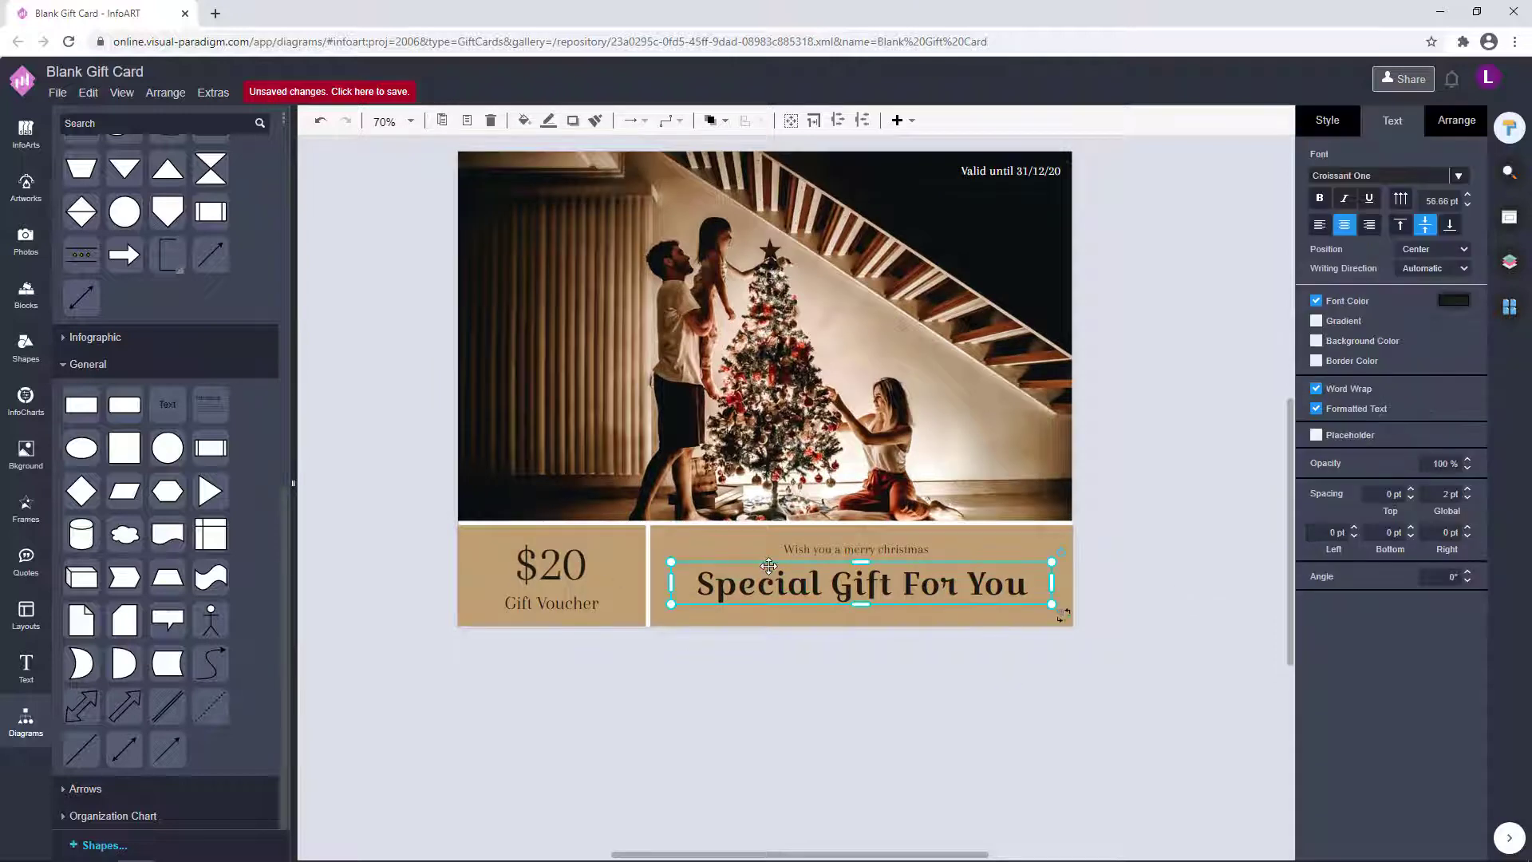
ctrl+drag(771, 577, 635, 792)
double_click(630, 786)
text($20)
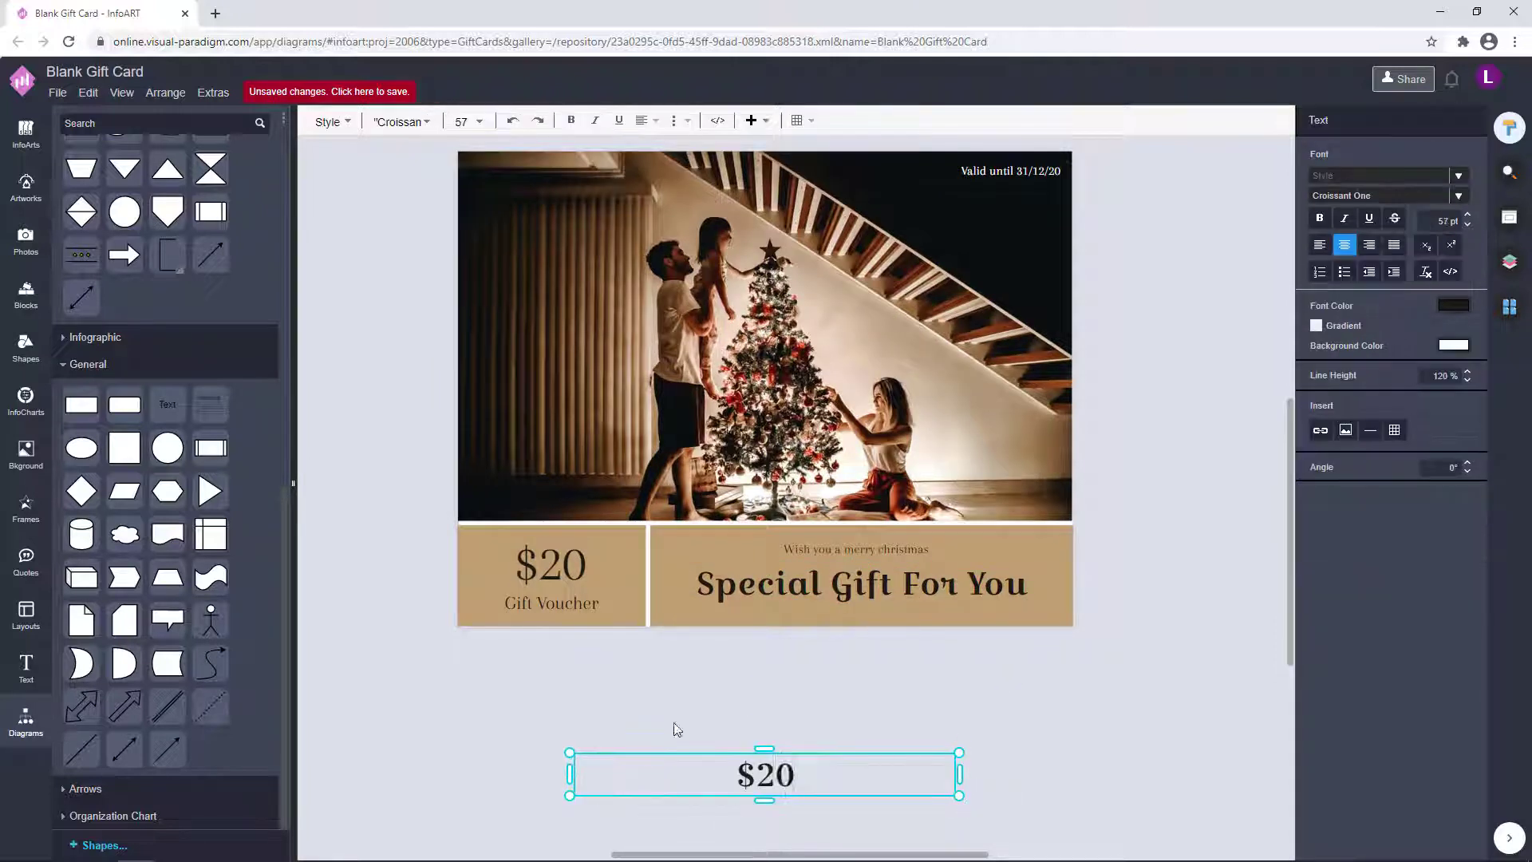
click(677, 730)
drag(782, 781, 575, 721)
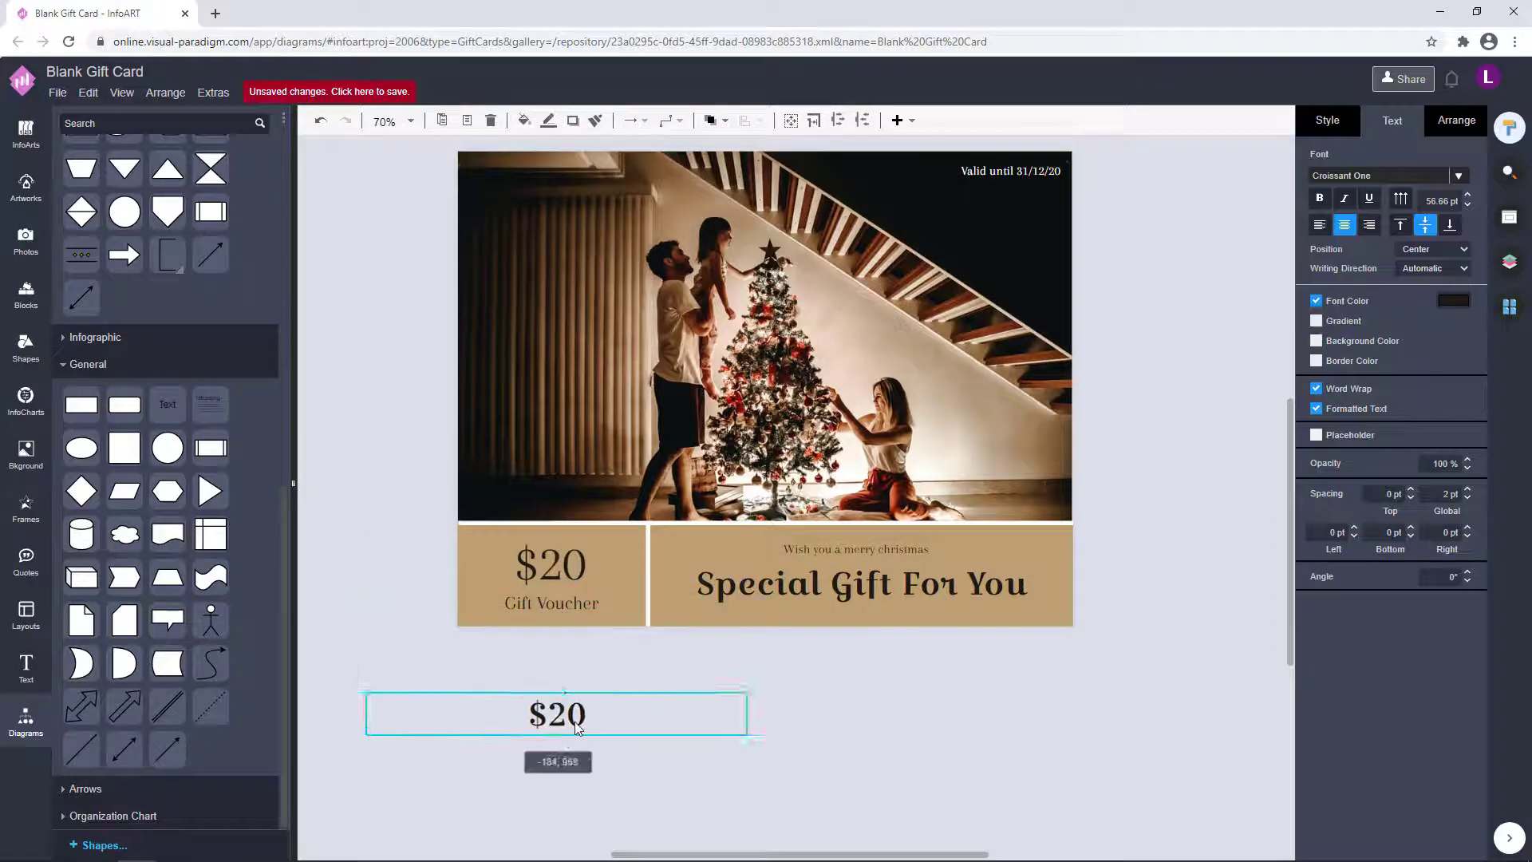
click(913, 722)
click(585, 721)
key(Delete)
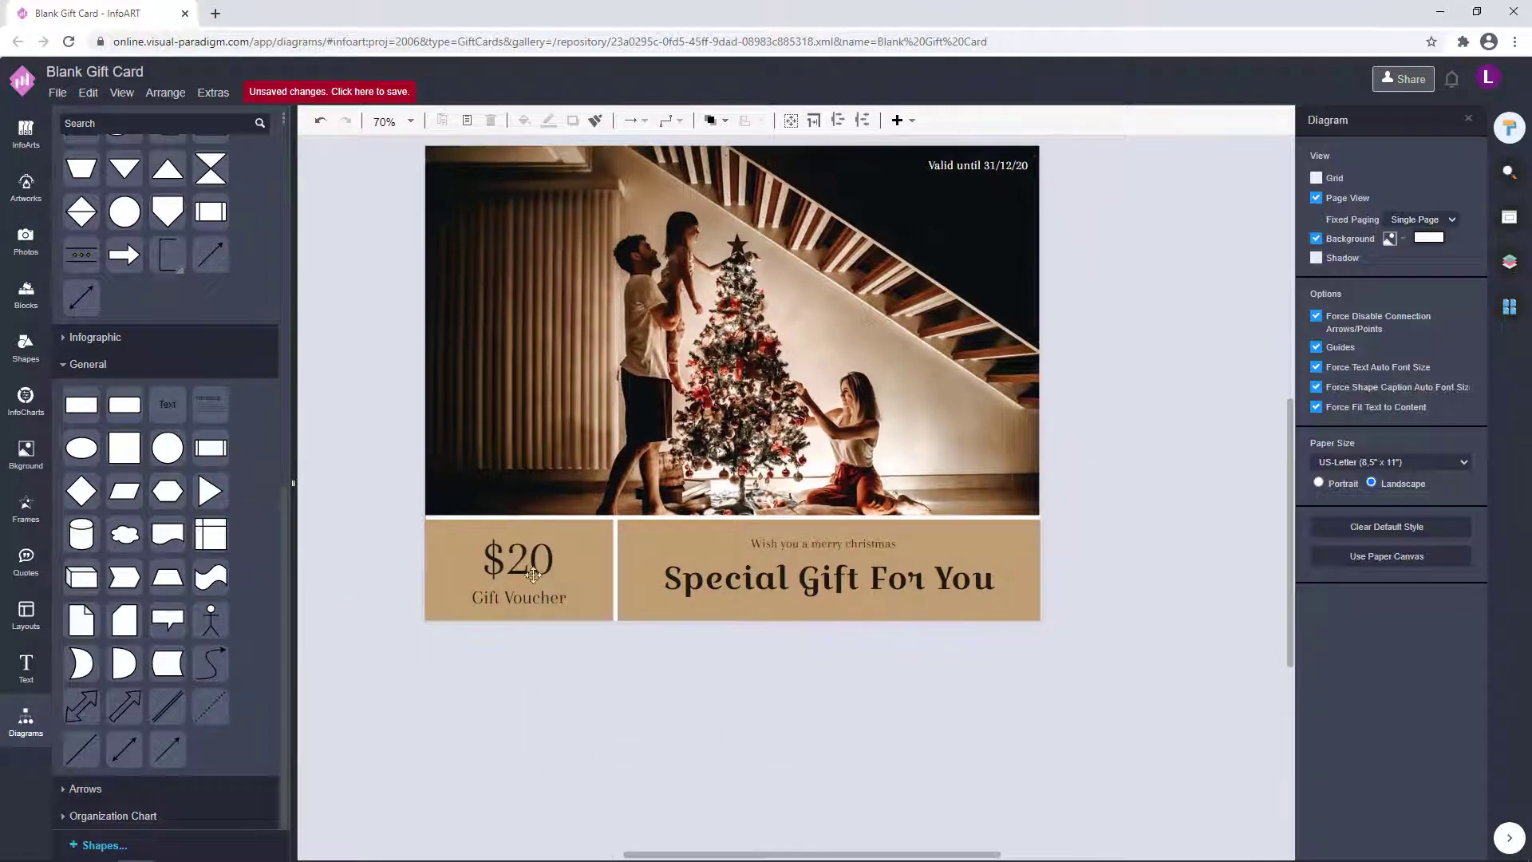
Narrow the left block, widen the right block to match, and recentre the $20 and Gift Voucher texts
click(563, 612)
key(Escape)
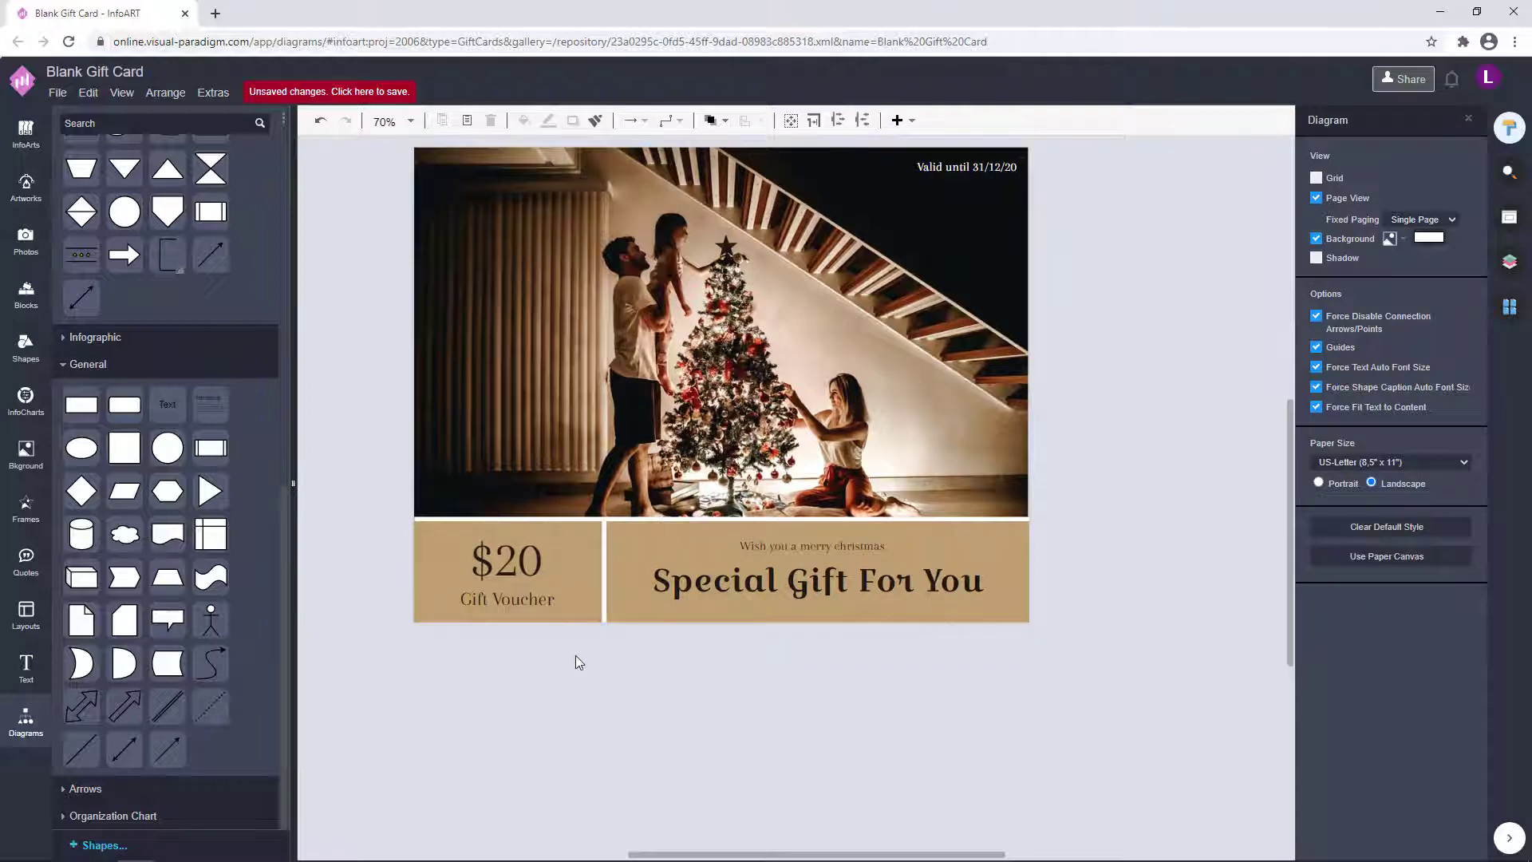
scroll(579, 662, up, 5)
click(575, 511)
drag(614, 511, 589, 540)
click(631, 646)
scroll(630, 646, down, 2)
click(589, 610)
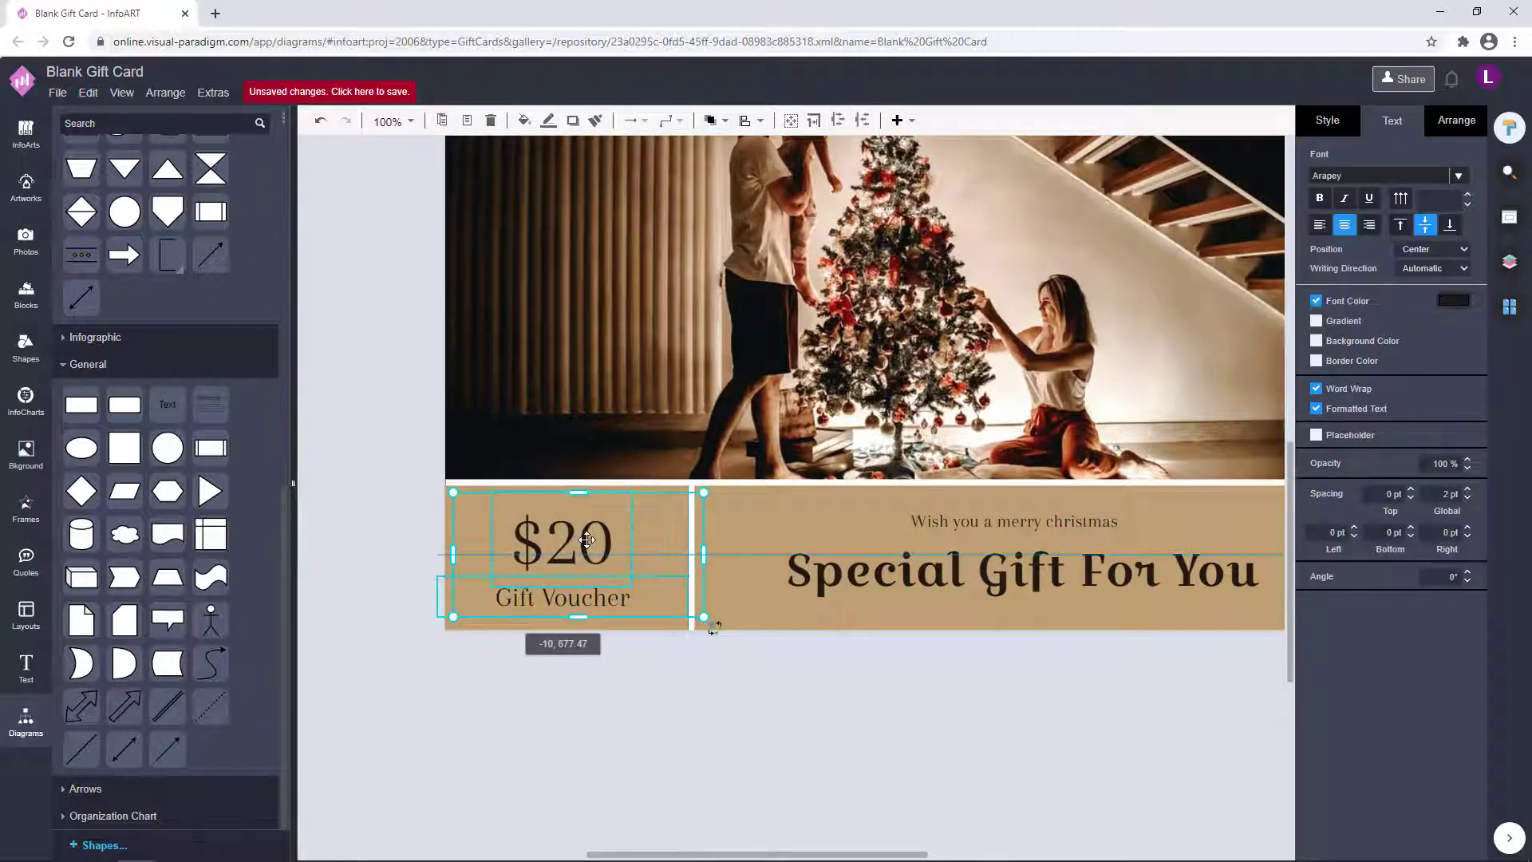
click(626, 705)
Adjust the position of the Gift Voucher text and set the $20 text's font size to 90 pt
scroll(626, 704, down, 3)
click(524, 610)
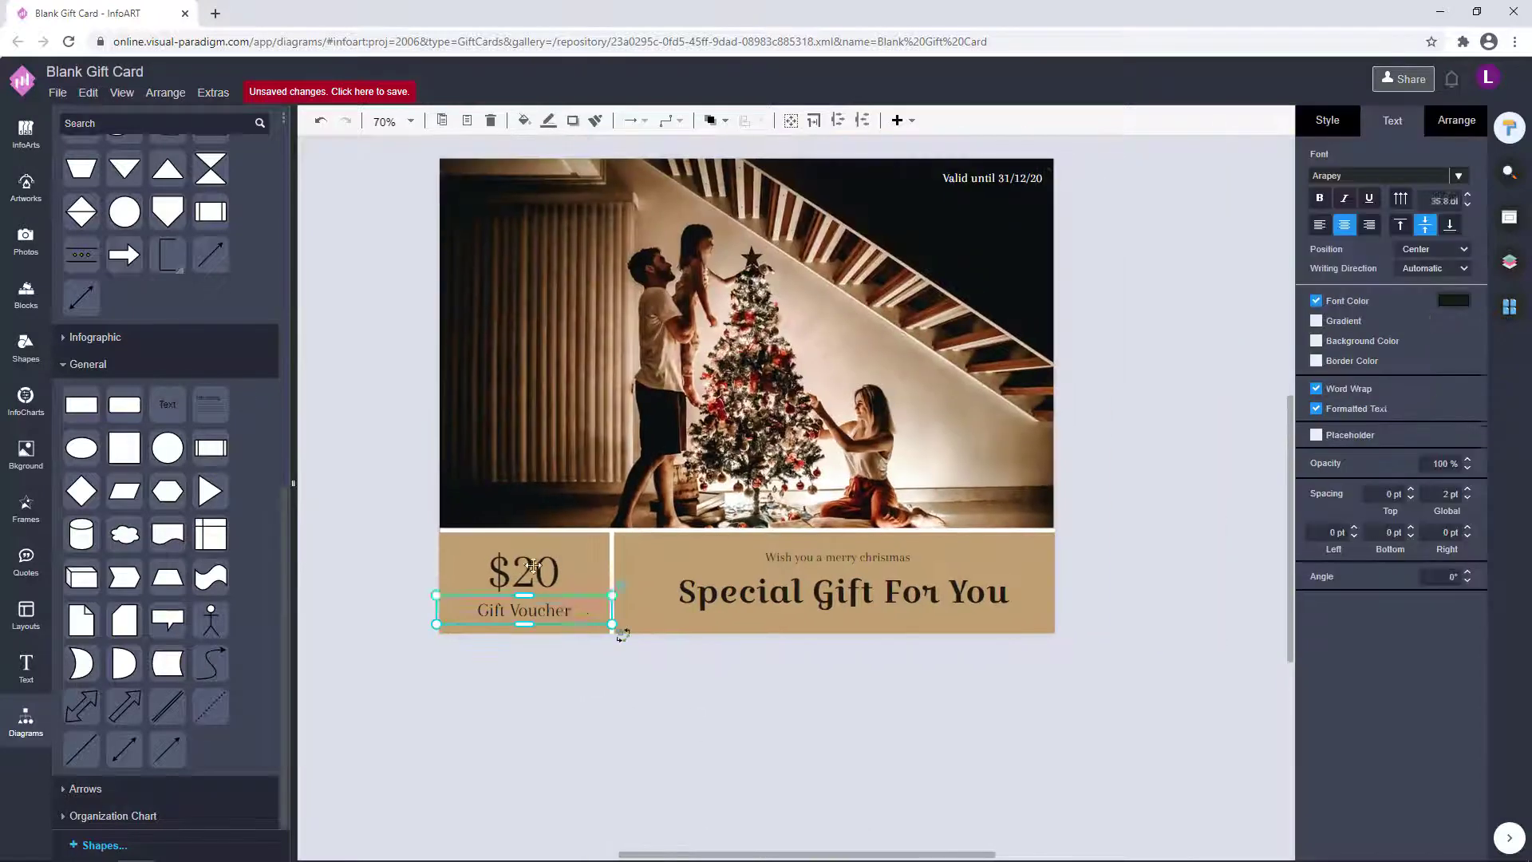
click(617, 679)
click(476, 583)
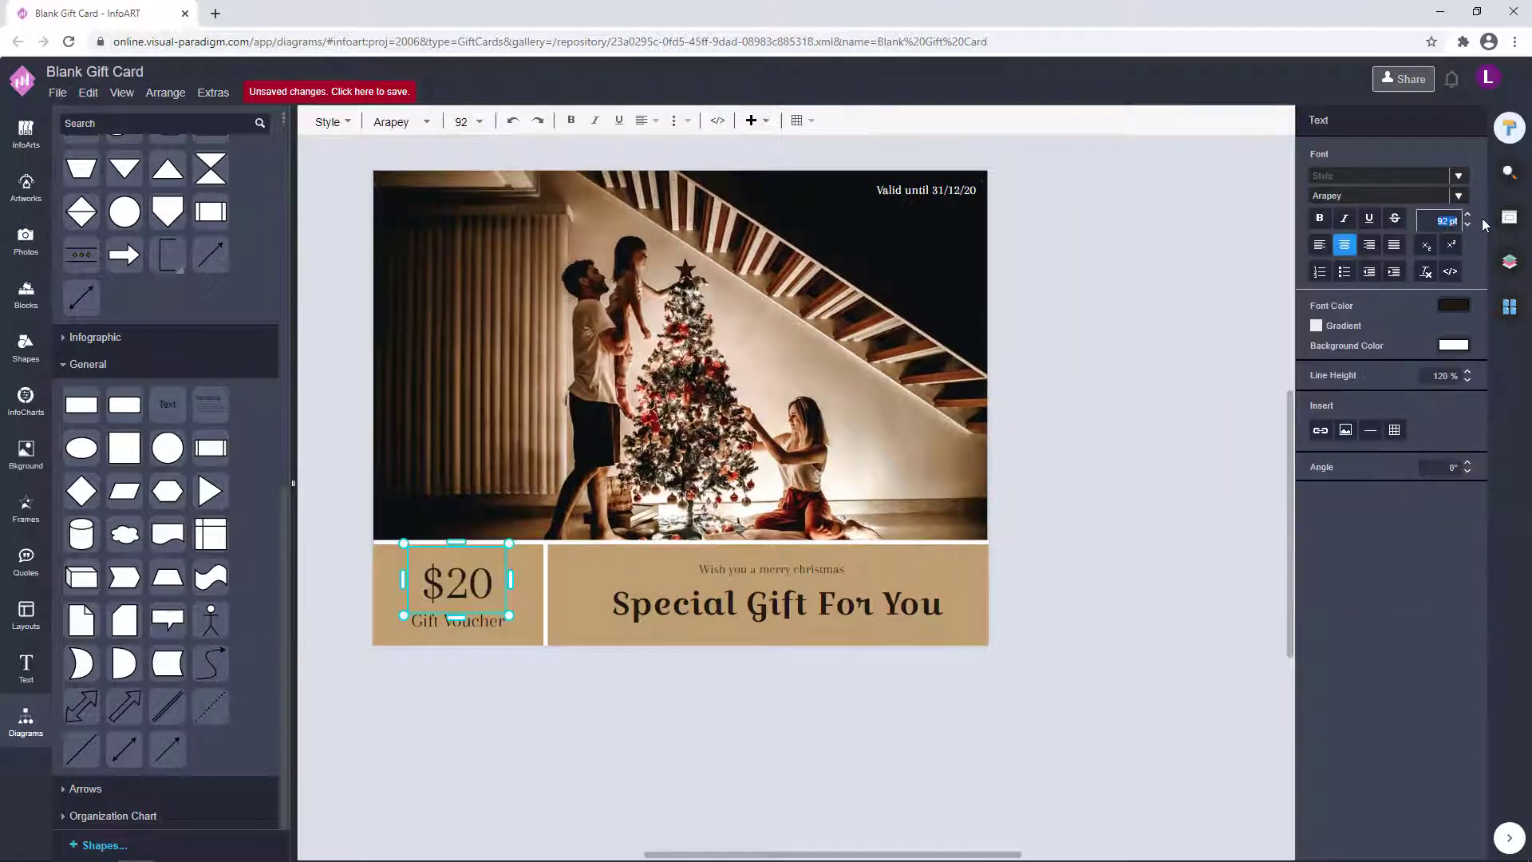
double_click(476, 583)
click(684, 715)
Shift the greeting and title together slightly to the left to centre them in the right block
click(816, 573)
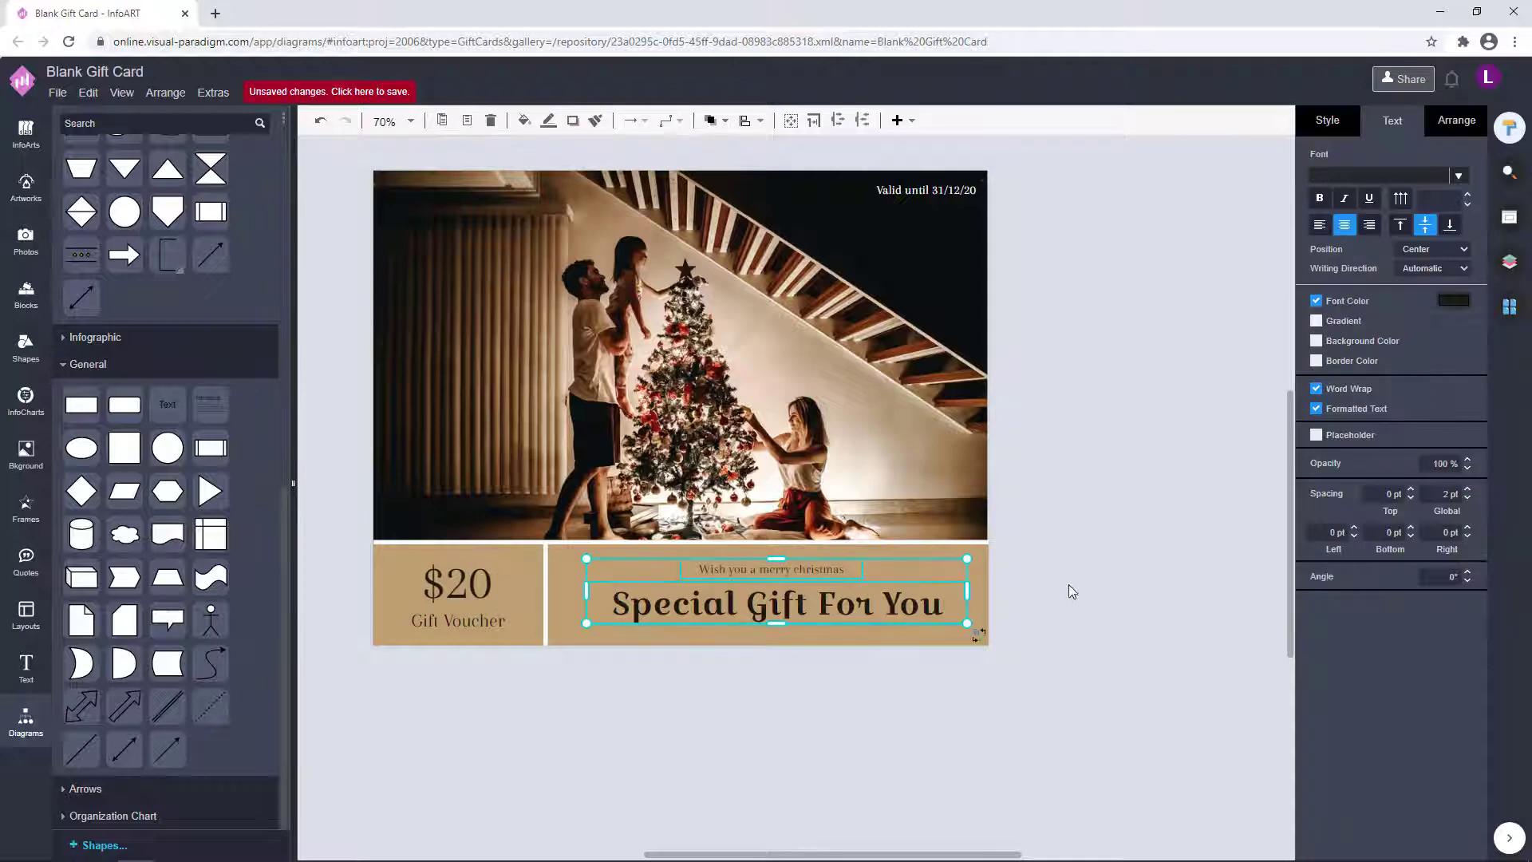
click(1068, 573)
drag(1028, 717, 547, 572)
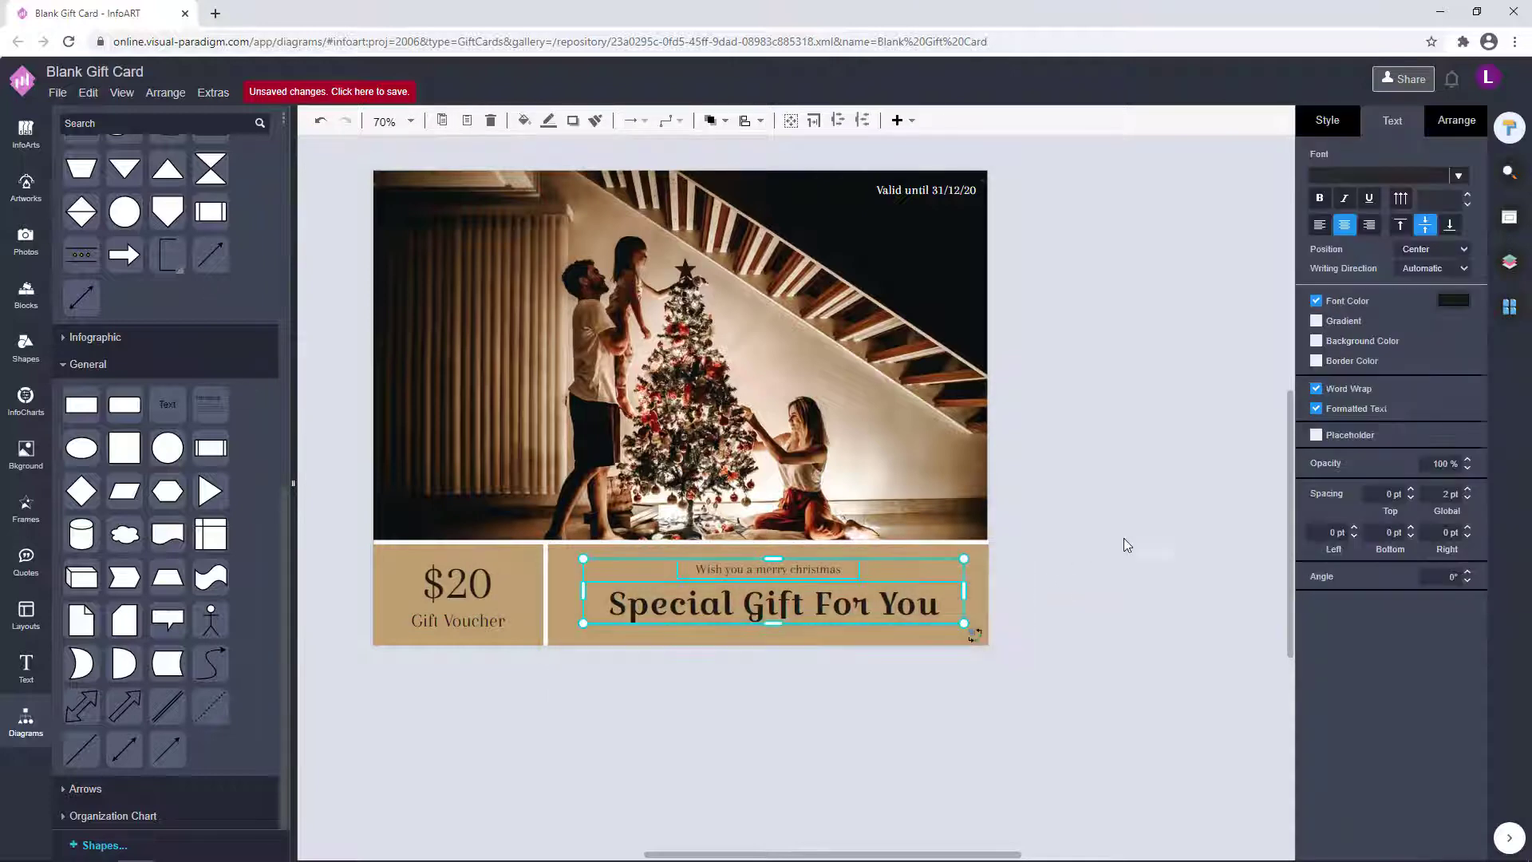
Reduce the $20 text's font size a little more and realign it with Gift Voucher in the left block
click(457, 583)
click(512, 699)
double_click(458, 584)
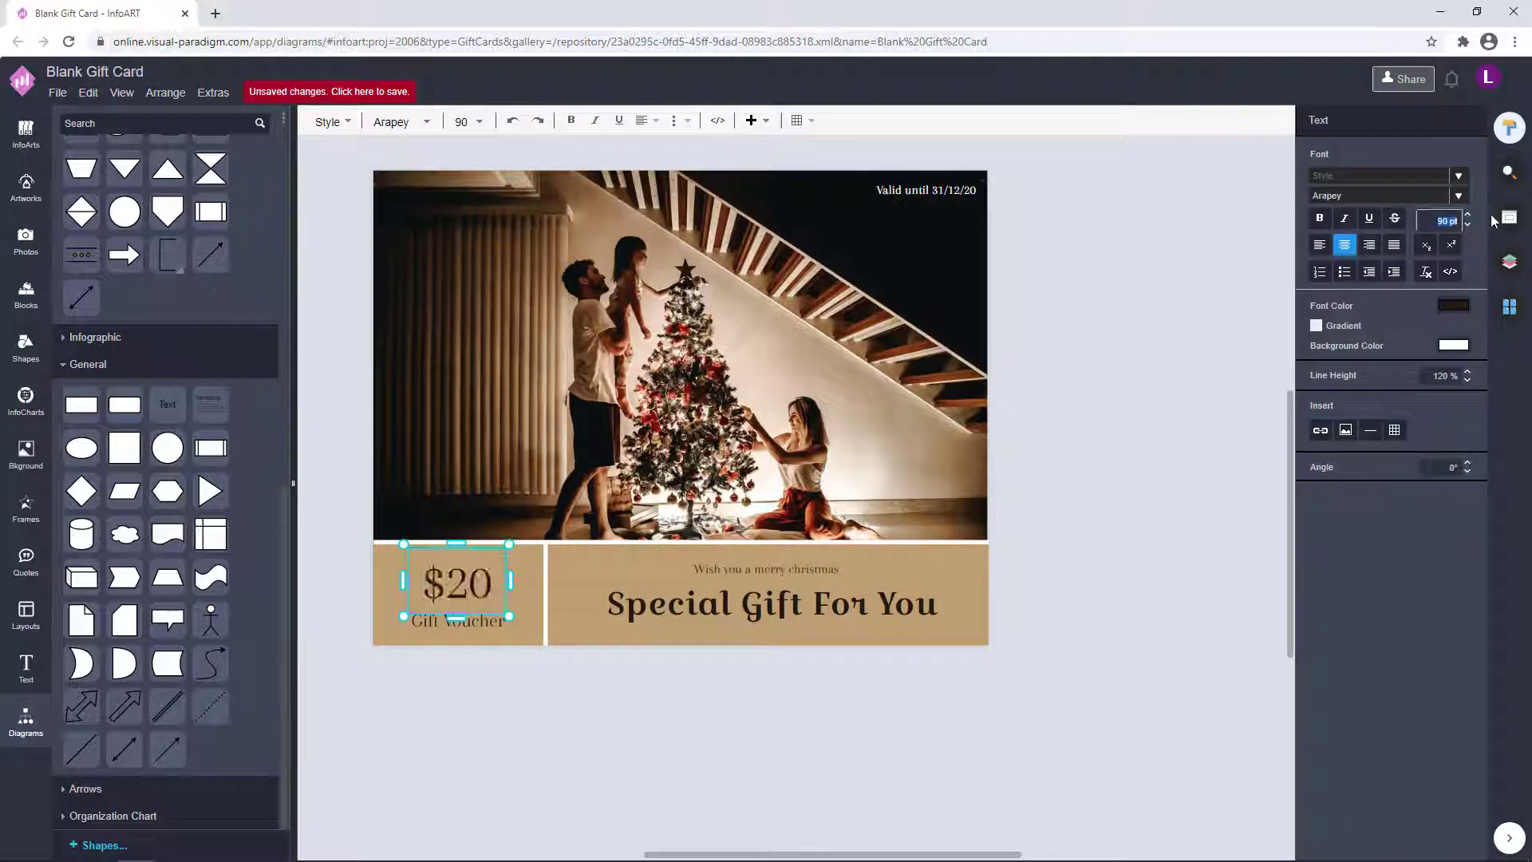
click(564, 702)
drag(564, 702, 395, 539)
click(547, 694)
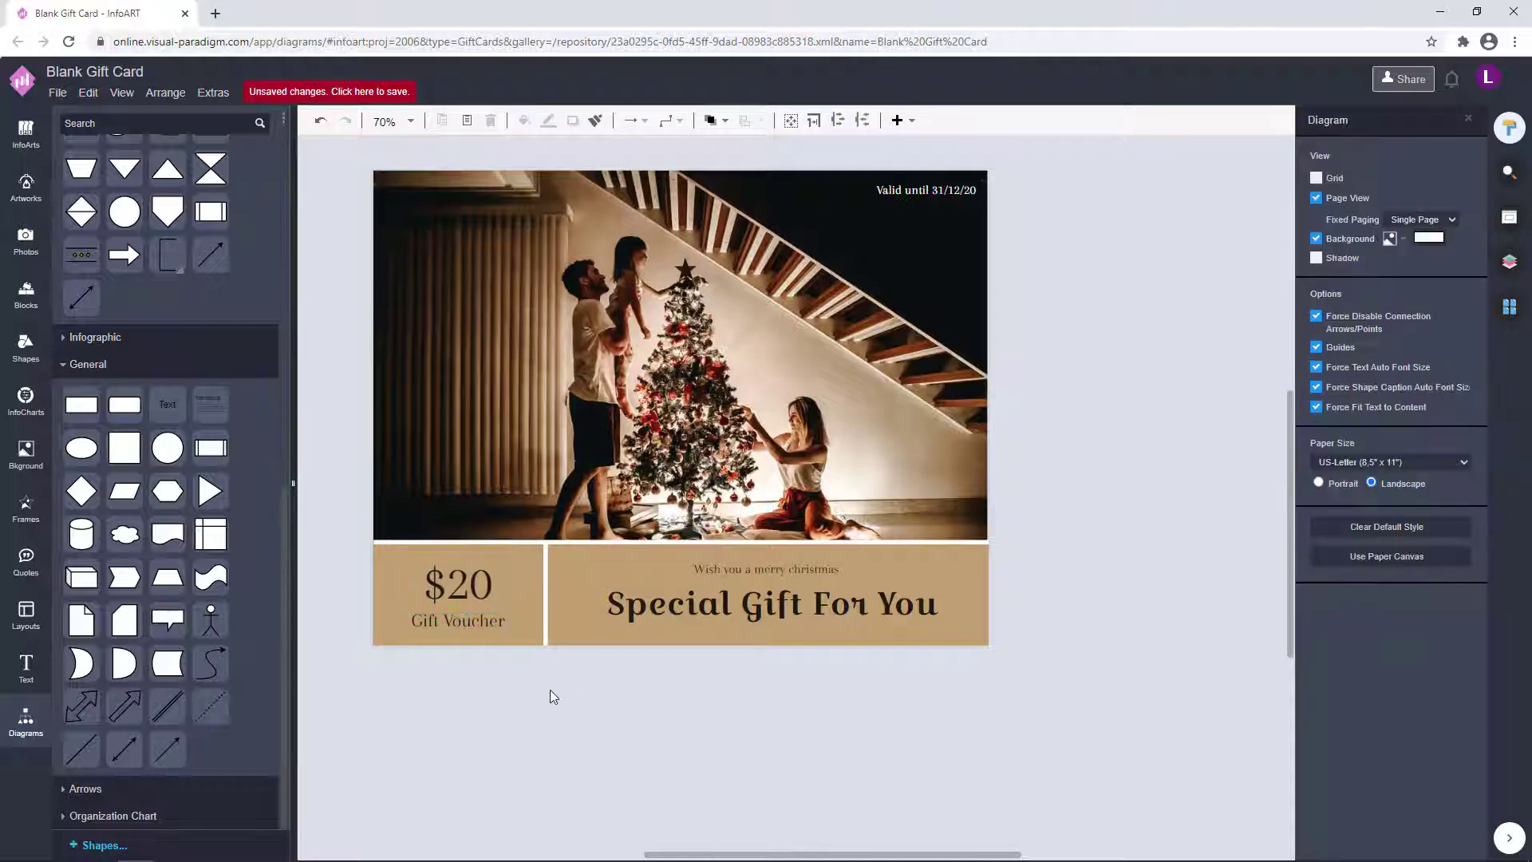
drag(559, 704, 393, 540)
click(601, 702)
drag(517, 727, 402, 572)
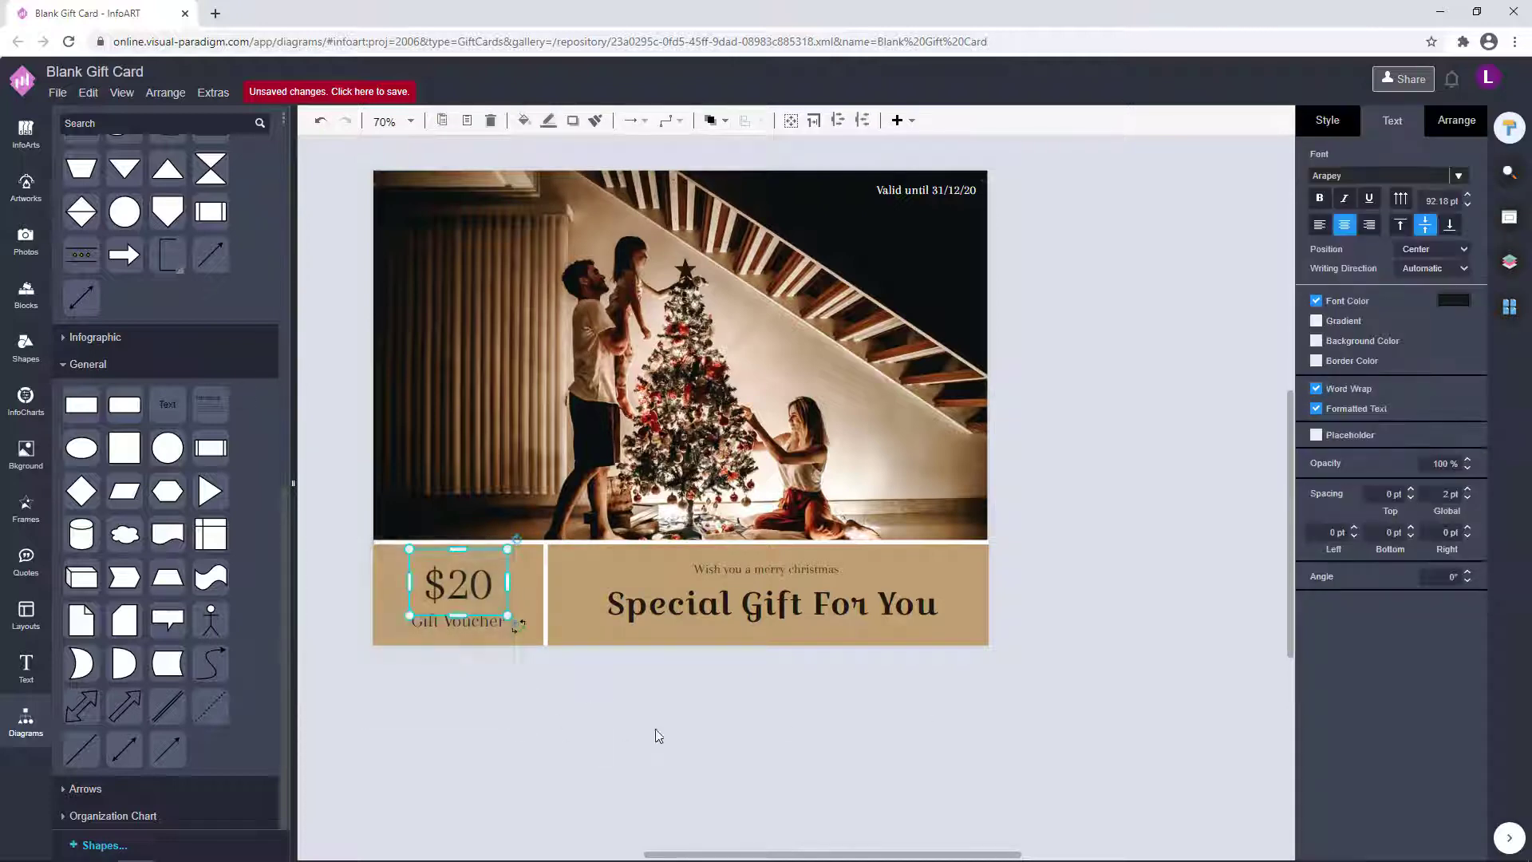
click(657, 732)
Duplicate the right tan block onto the photo's upper edge and reshape it into a full-width strip about 1099 x 36
click(1010, 599)
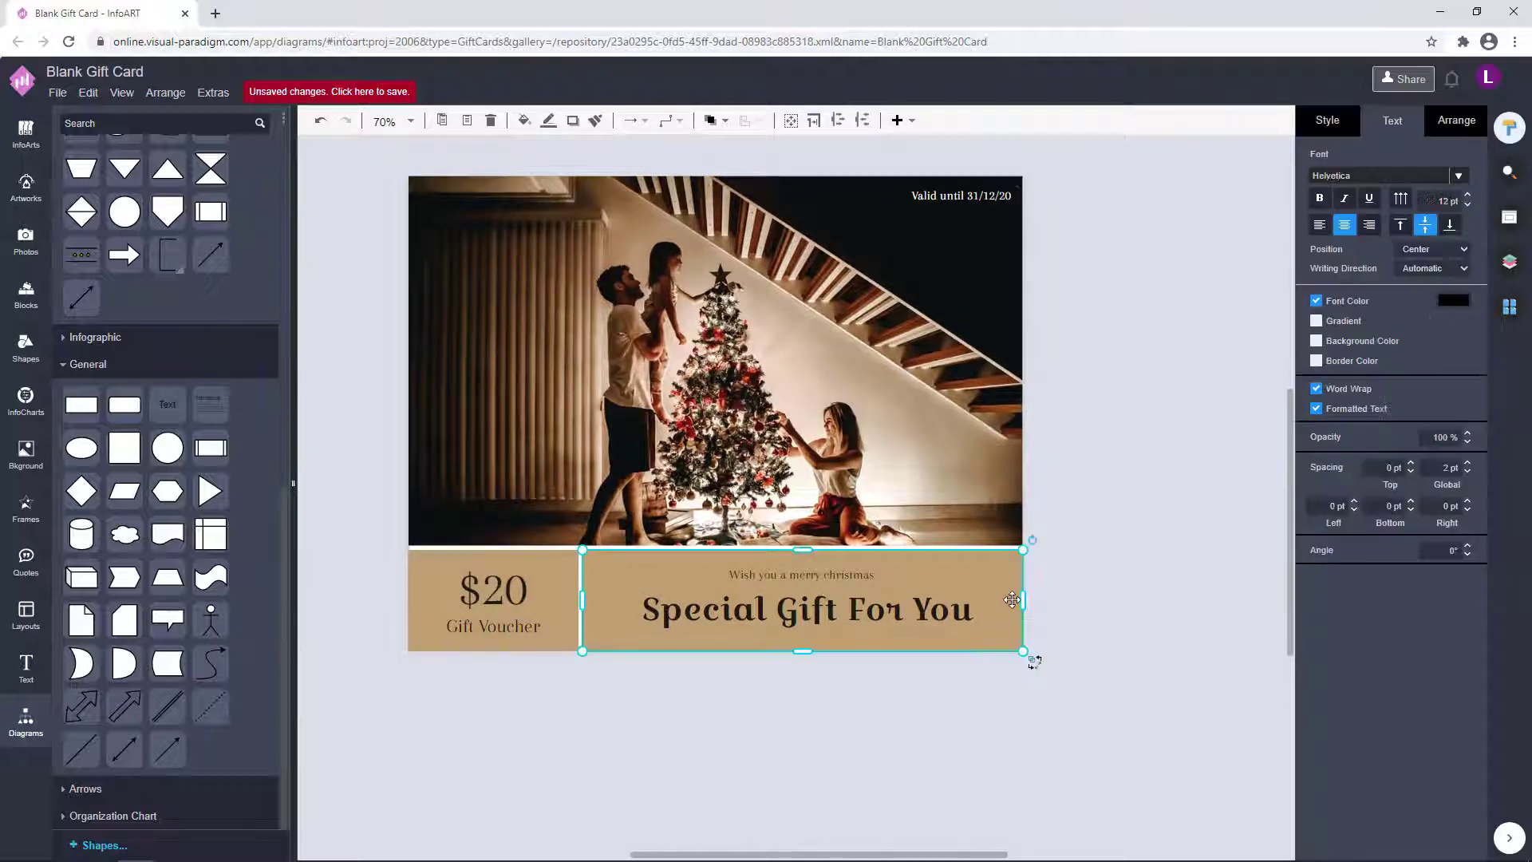
drag(1010, 599, 1277, 710)
drag(1224, 484, 681, 301)
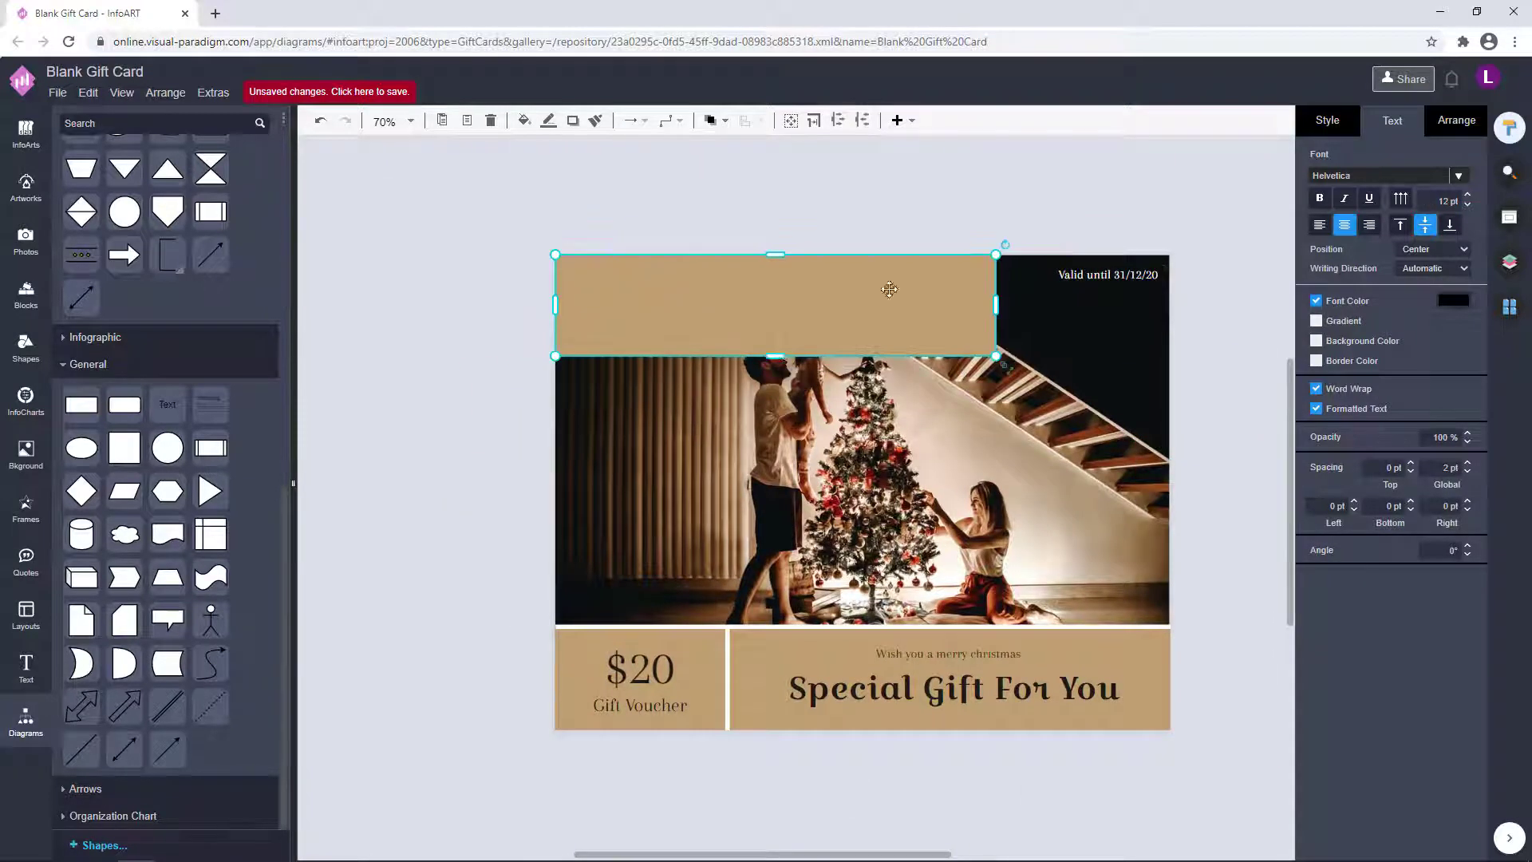
drag(778, 349, 777, 267)
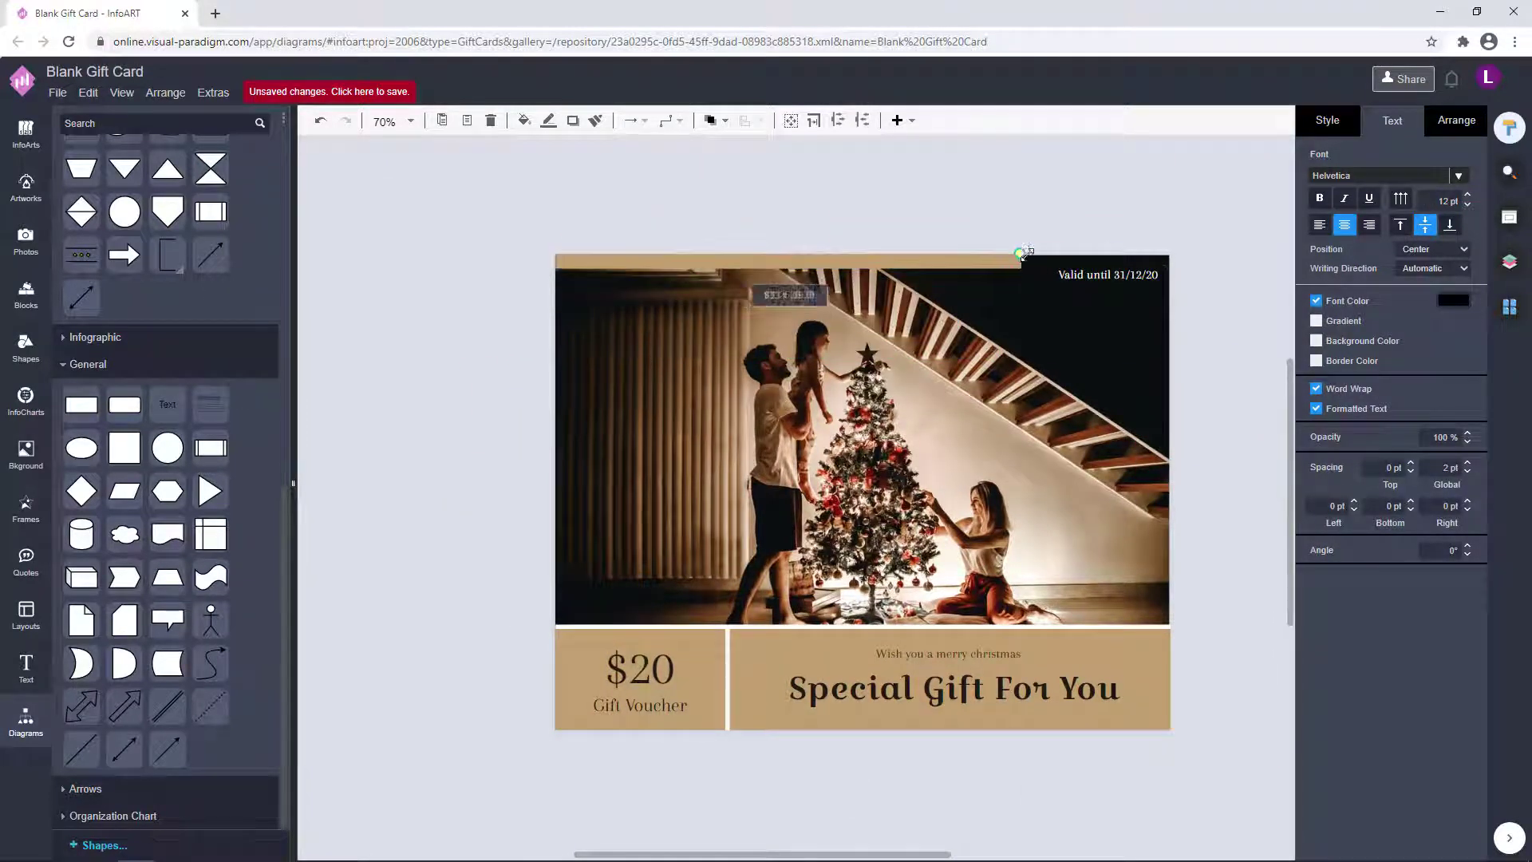
drag(1026, 252, 1171, 259)
drag(862, 254, 868, 255)
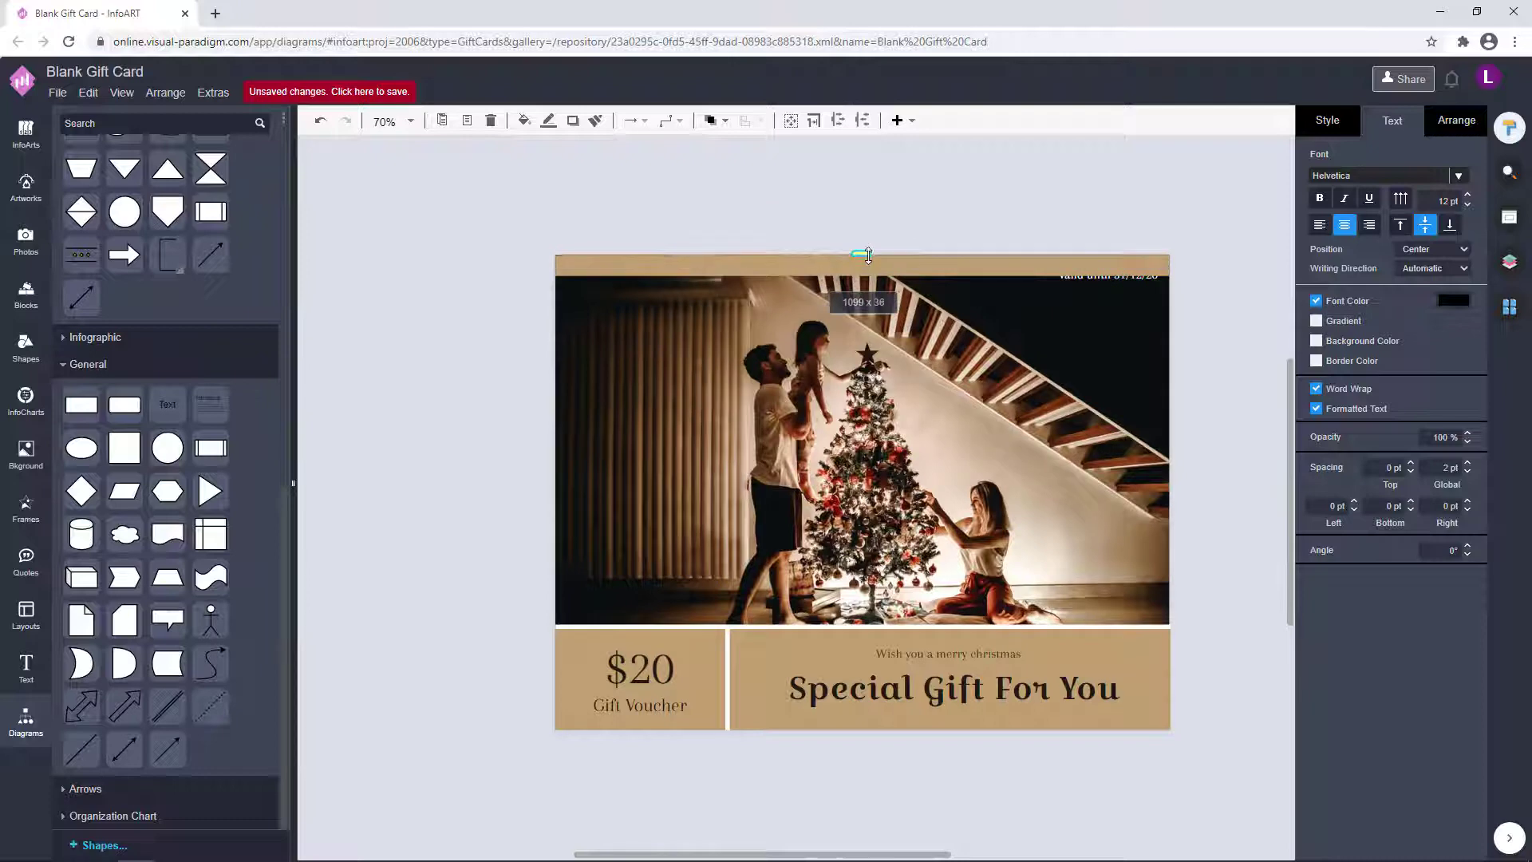
Move the validity date off the new upper strip and make the strip slightly taller
click(718, 120)
click(742, 181)
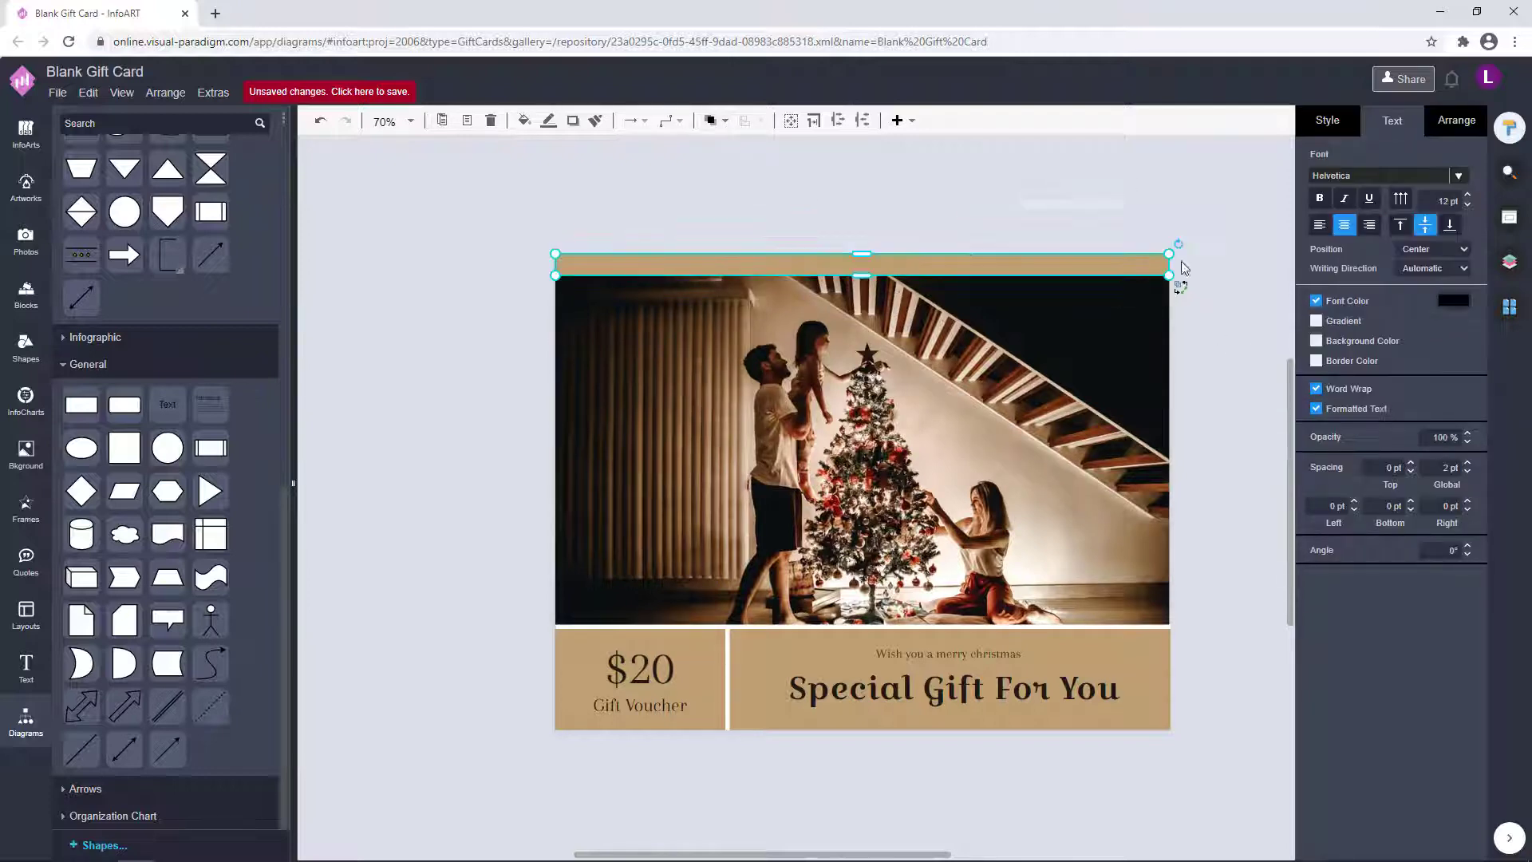
drag(1170, 254, 1173, 248)
drag(553, 259, 553, 254)
Place the Valid until 31/12/20 text on the upper tan strip, near the strip's right end
click(1079, 215)
click(1149, 268)
click(1132, 211)
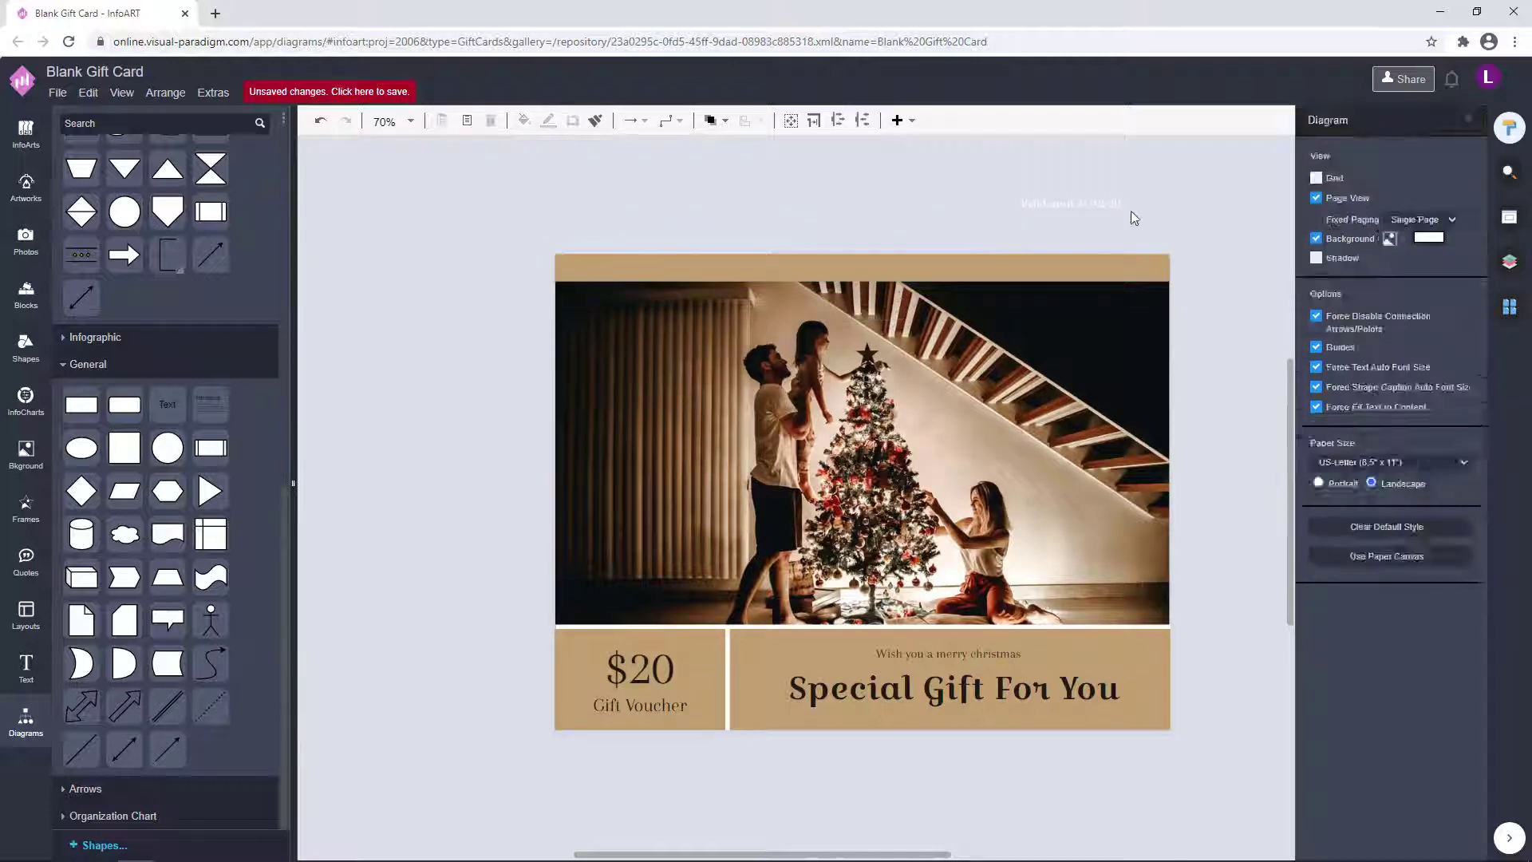
click(1088, 249)
click(1217, 376)
click(1021, 271)
click(1147, 537)
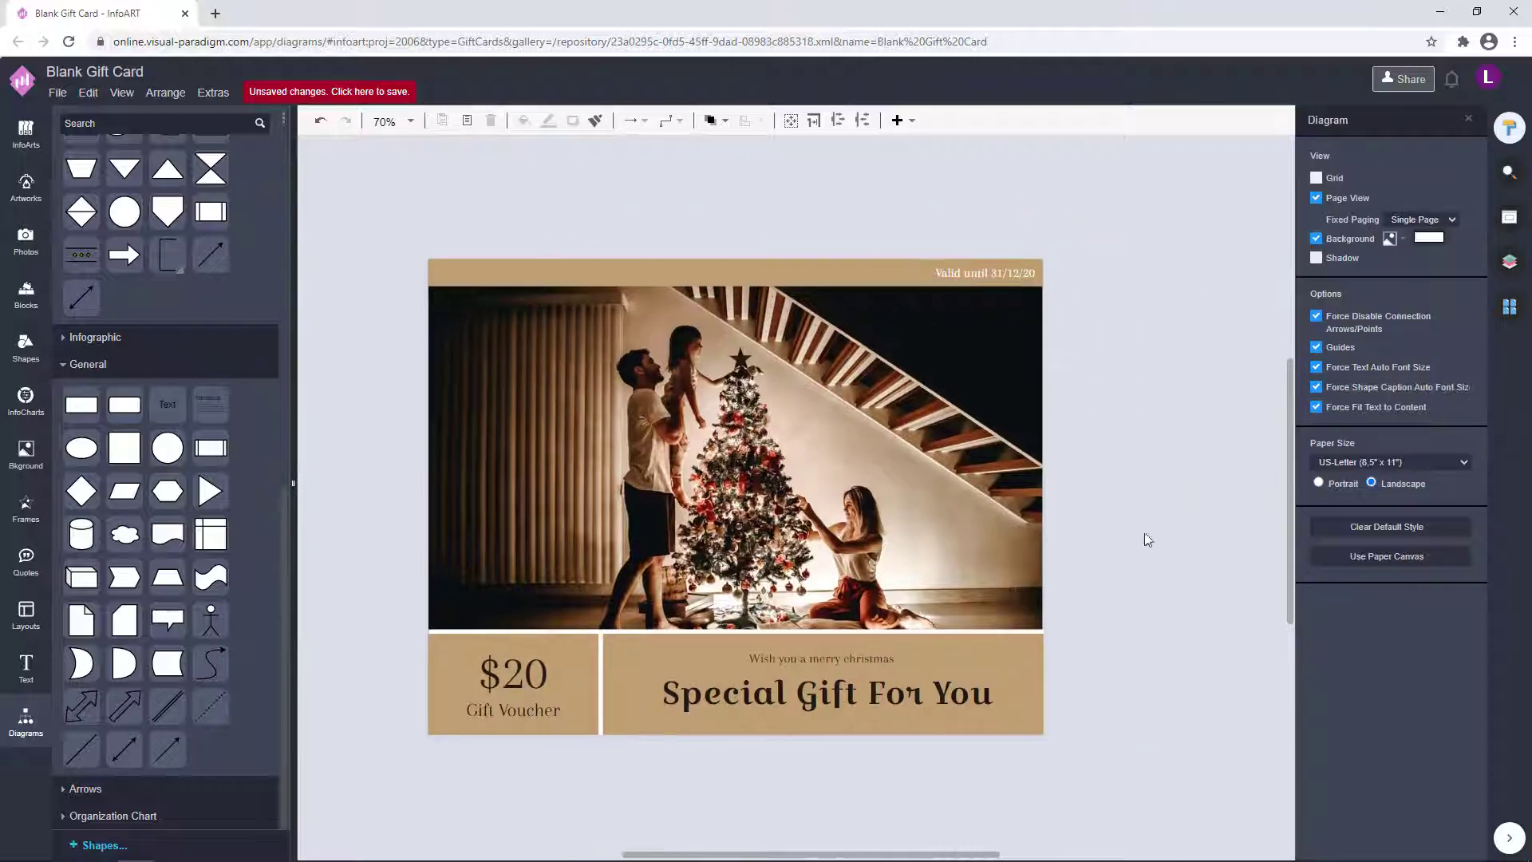
Set the font color of the $20, Gift Voucher, greeting and title texts to white
scroll(1146, 537, down, 2)
key(Tab)
click(1453, 300)
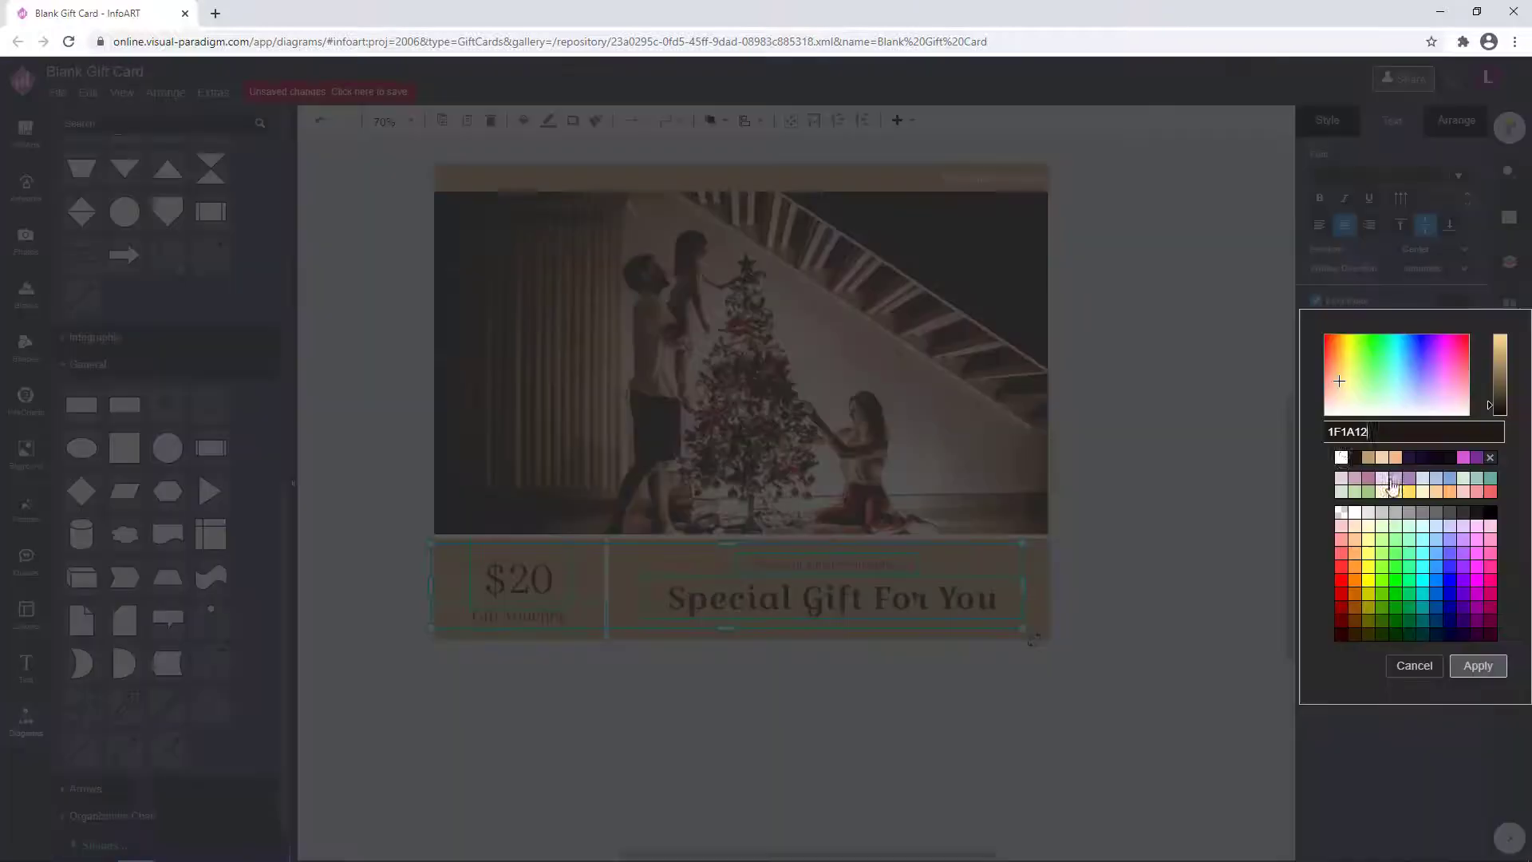
click(1393, 484)
click(1474, 671)
Try the darker brown 826039 as the fill of both lower blocks
click(1018, 527)
shift+click(588, 522)
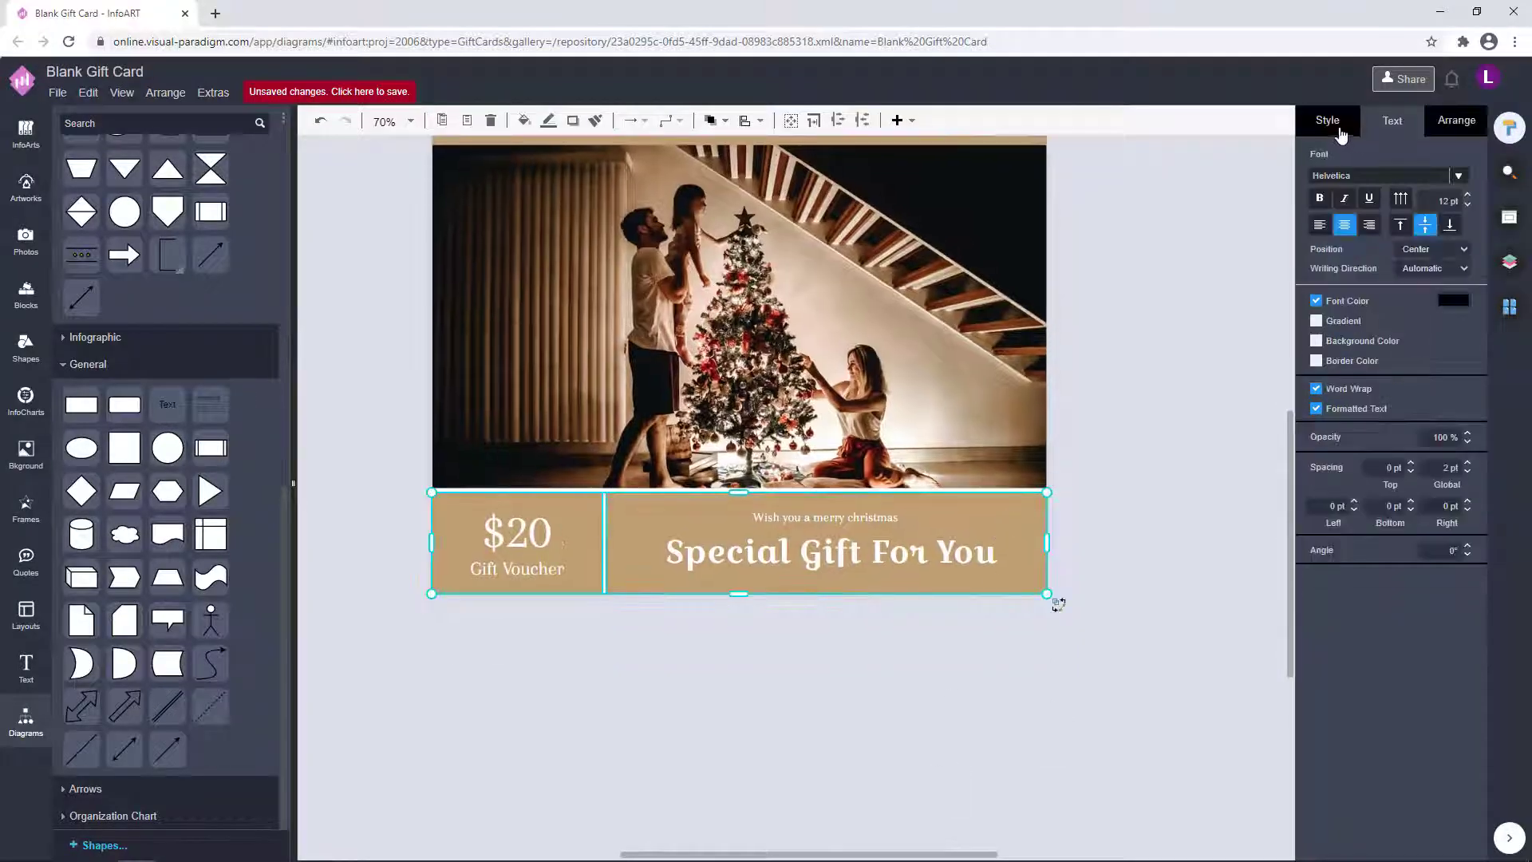
click(1327, 119)
click(1454, 231)
click(1341, 310)
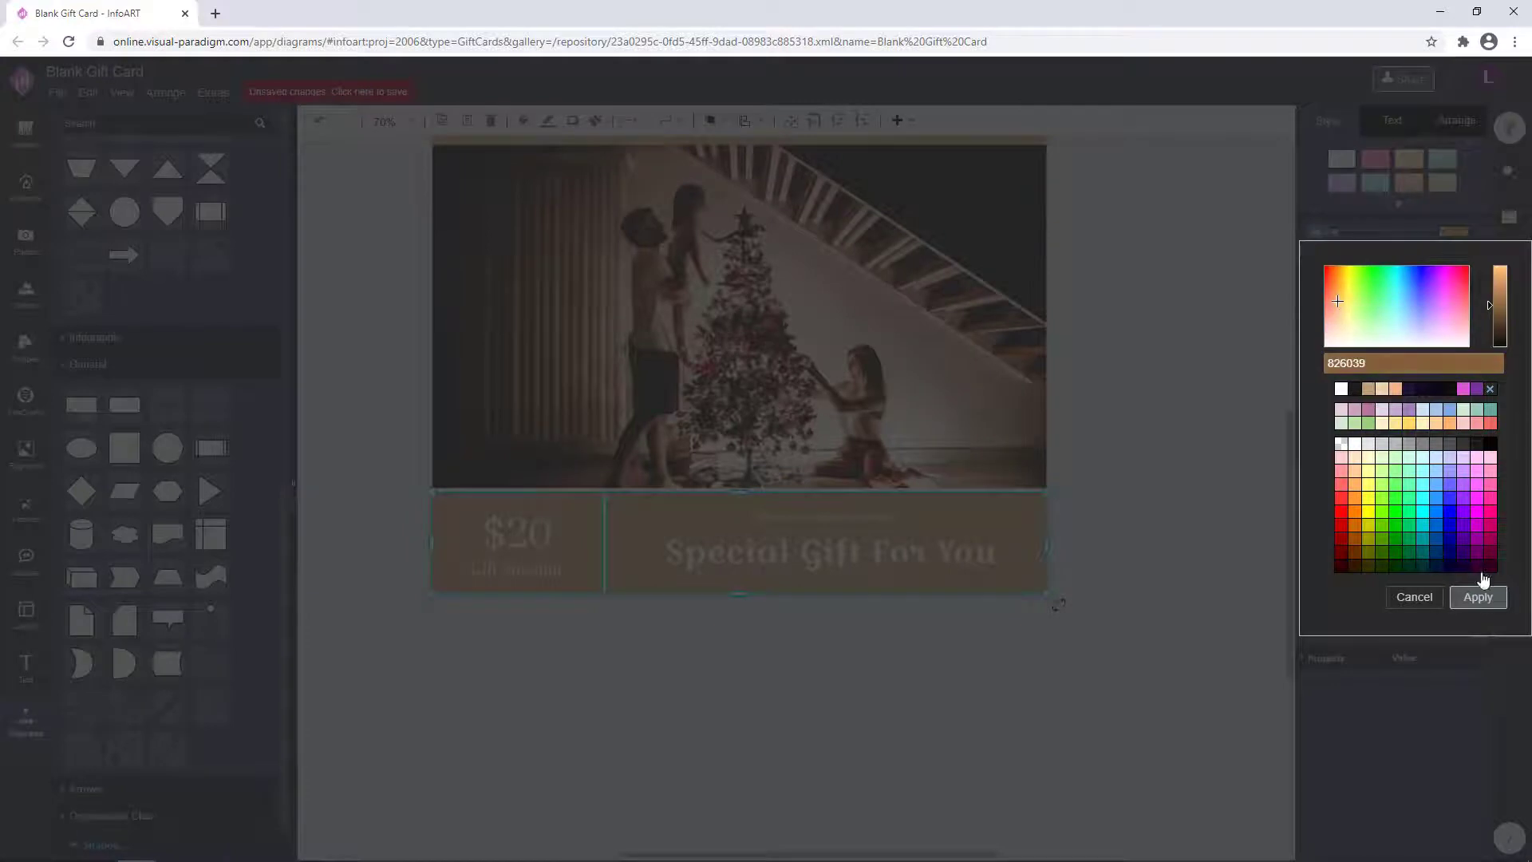
click(1478, 597)
click(1118, 428)
click(1015, 564)
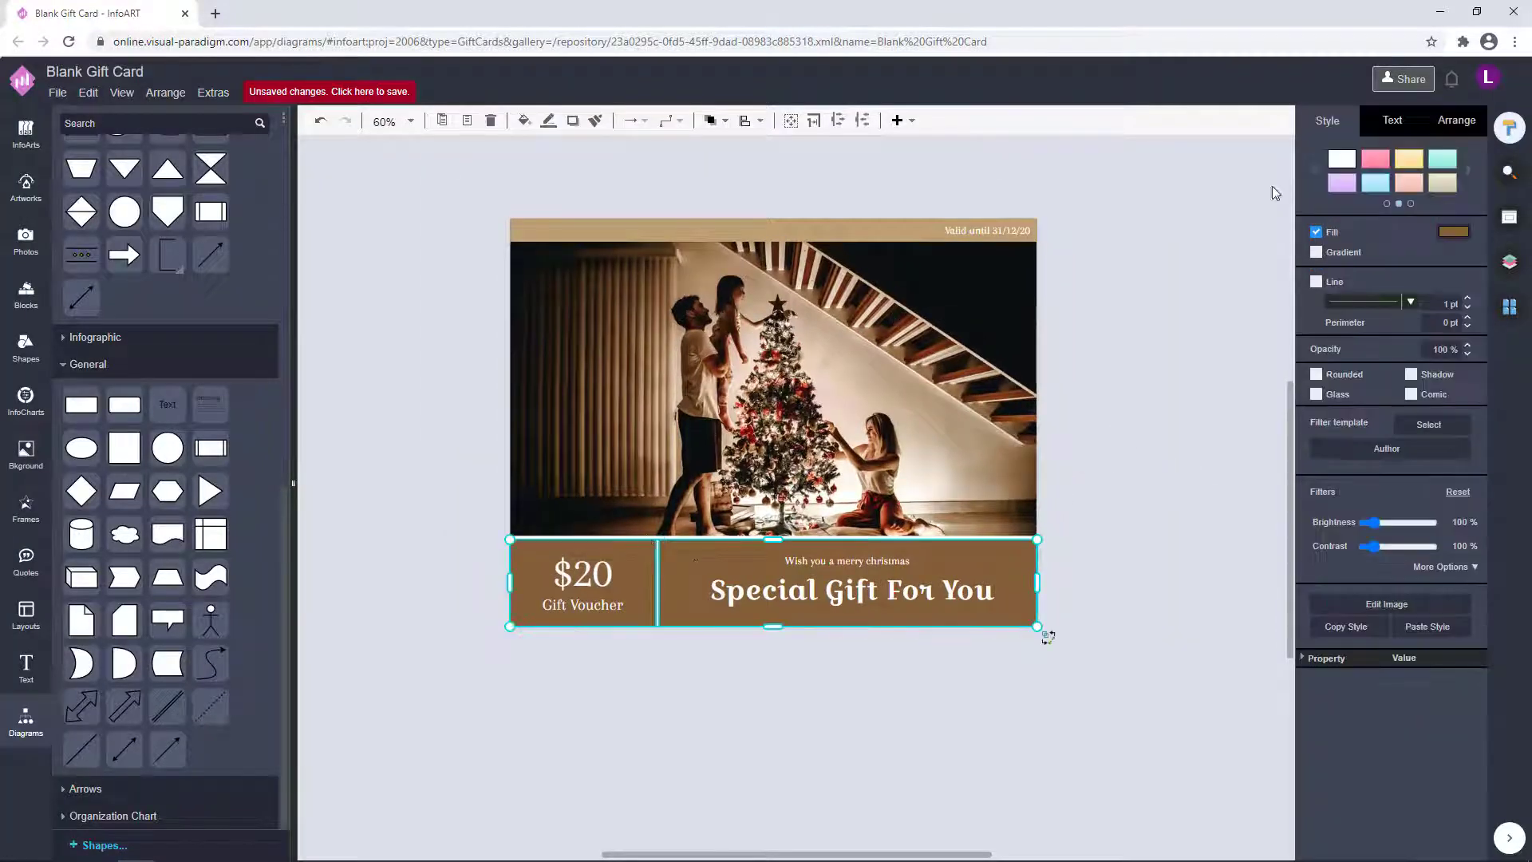
Try 8F6A32 and 875031 as the fill of both lower blocks, and undo the brown fills
click(1454, 231)
click(1488, 295)
click(1478, 597)
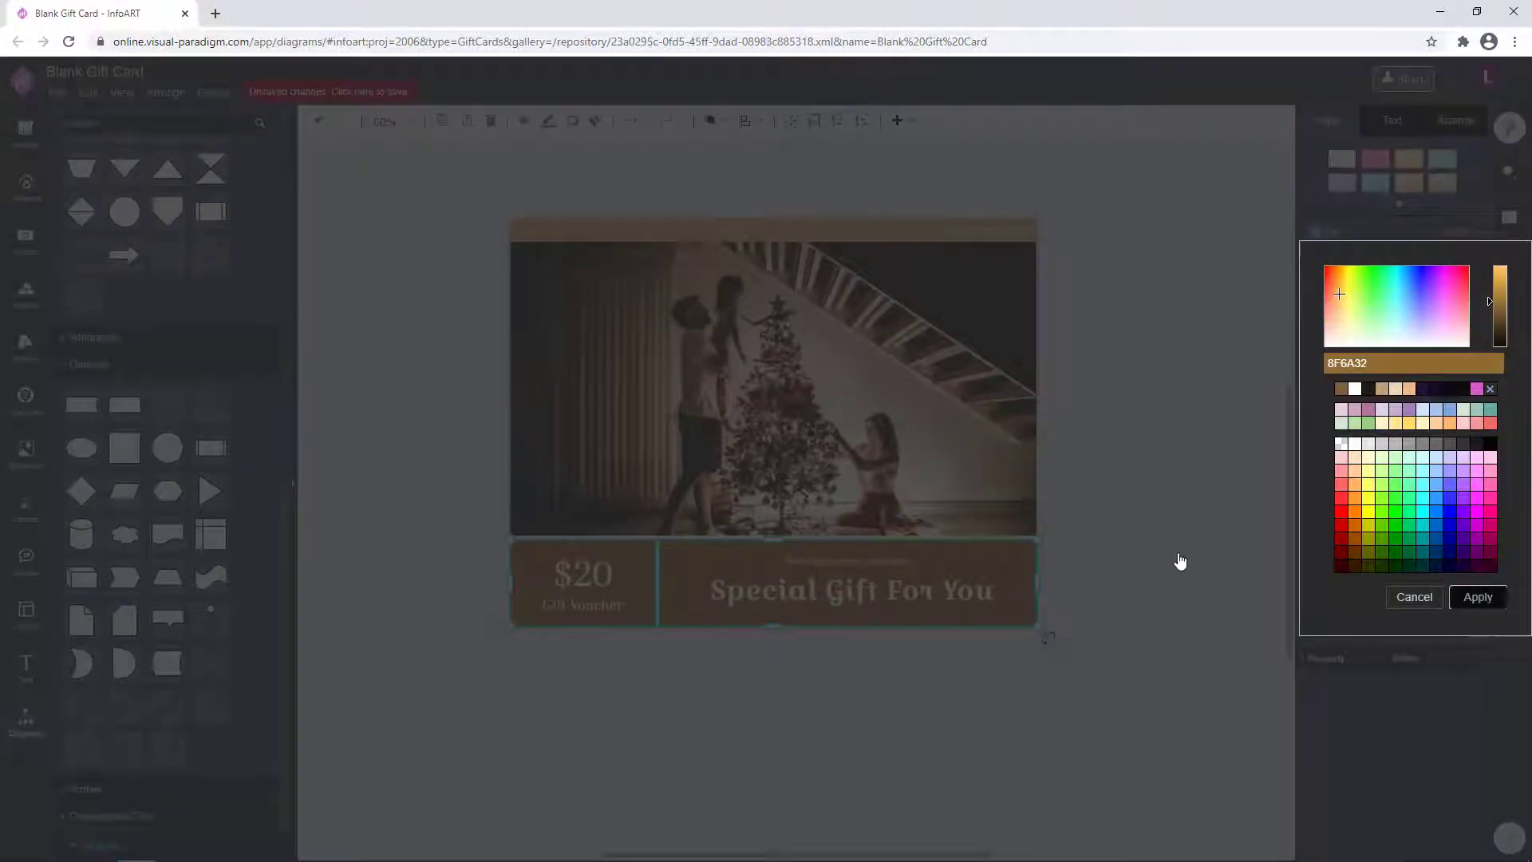
click(1454, 232)
click(1333, 294)
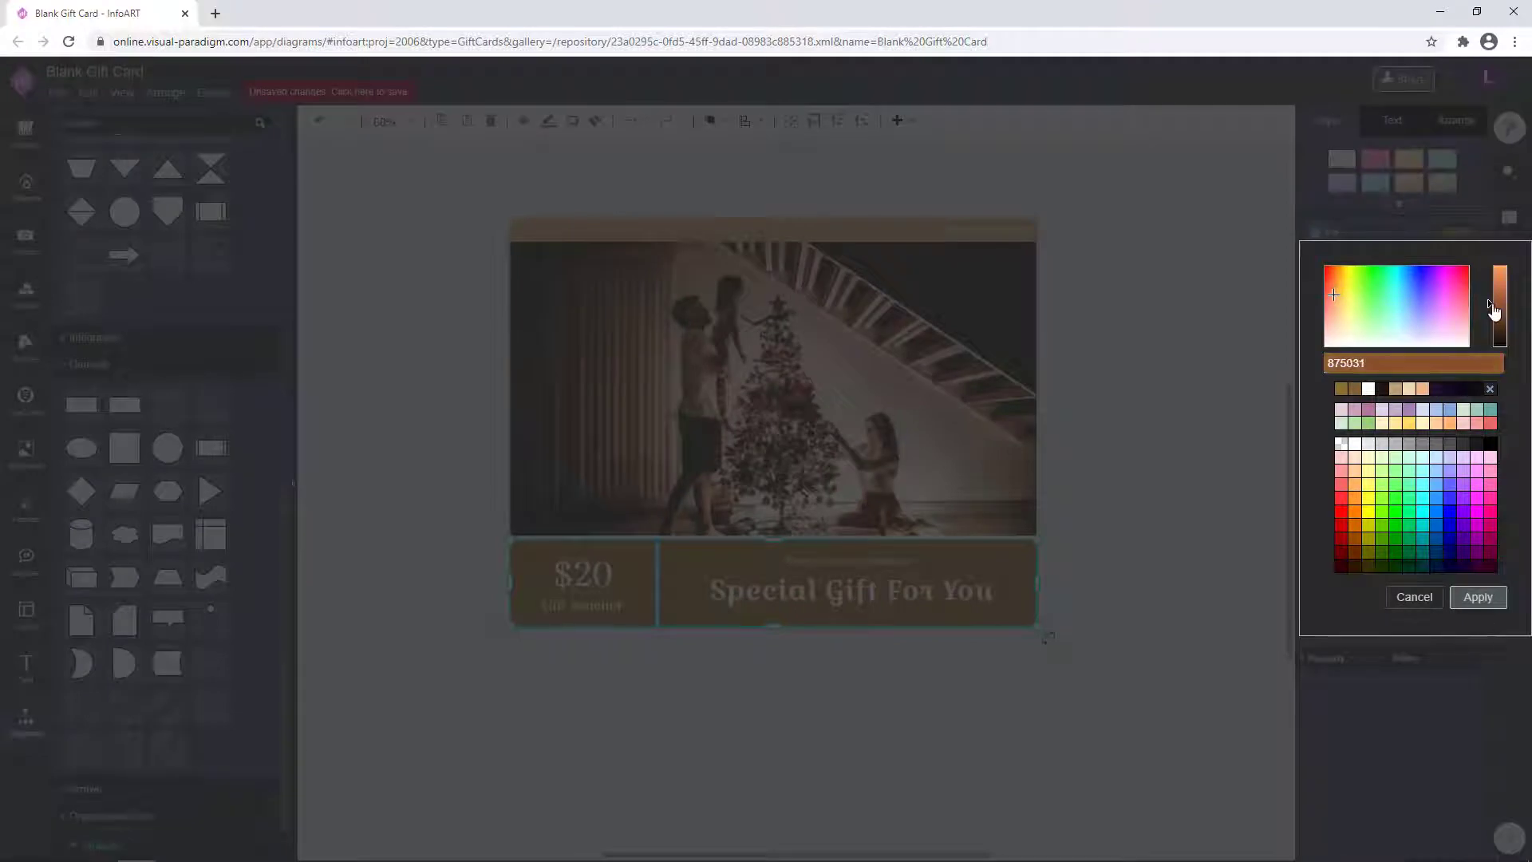
click(1478, 597)
click(1100, 482)
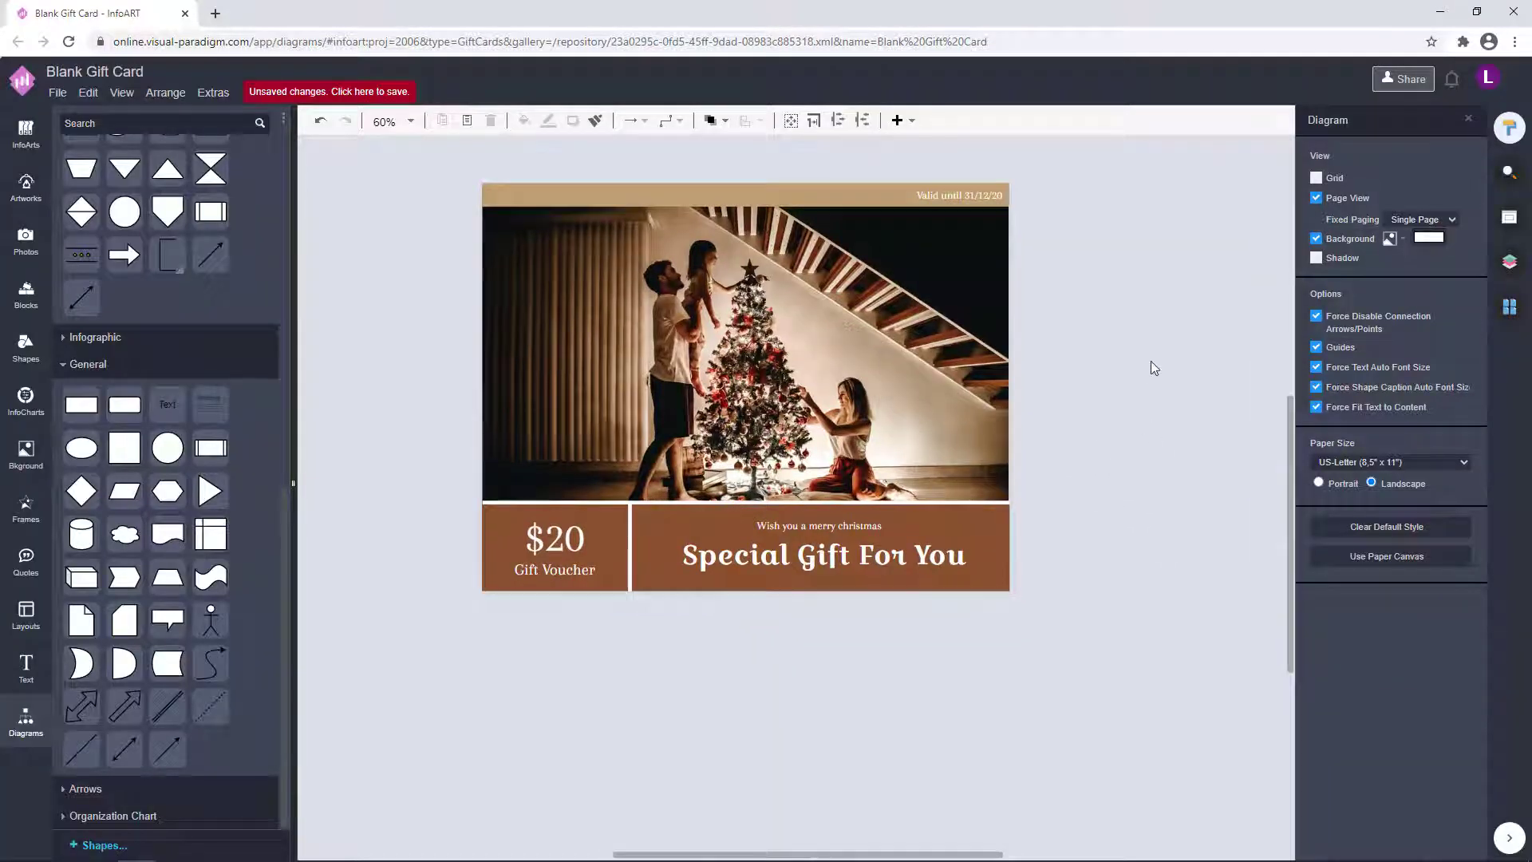
key(ctrl+z)
key(ctrl+z)
Set the fill of both lower blocks to the golden brown A37C48
click(1003, 511)
click(1454, 231)
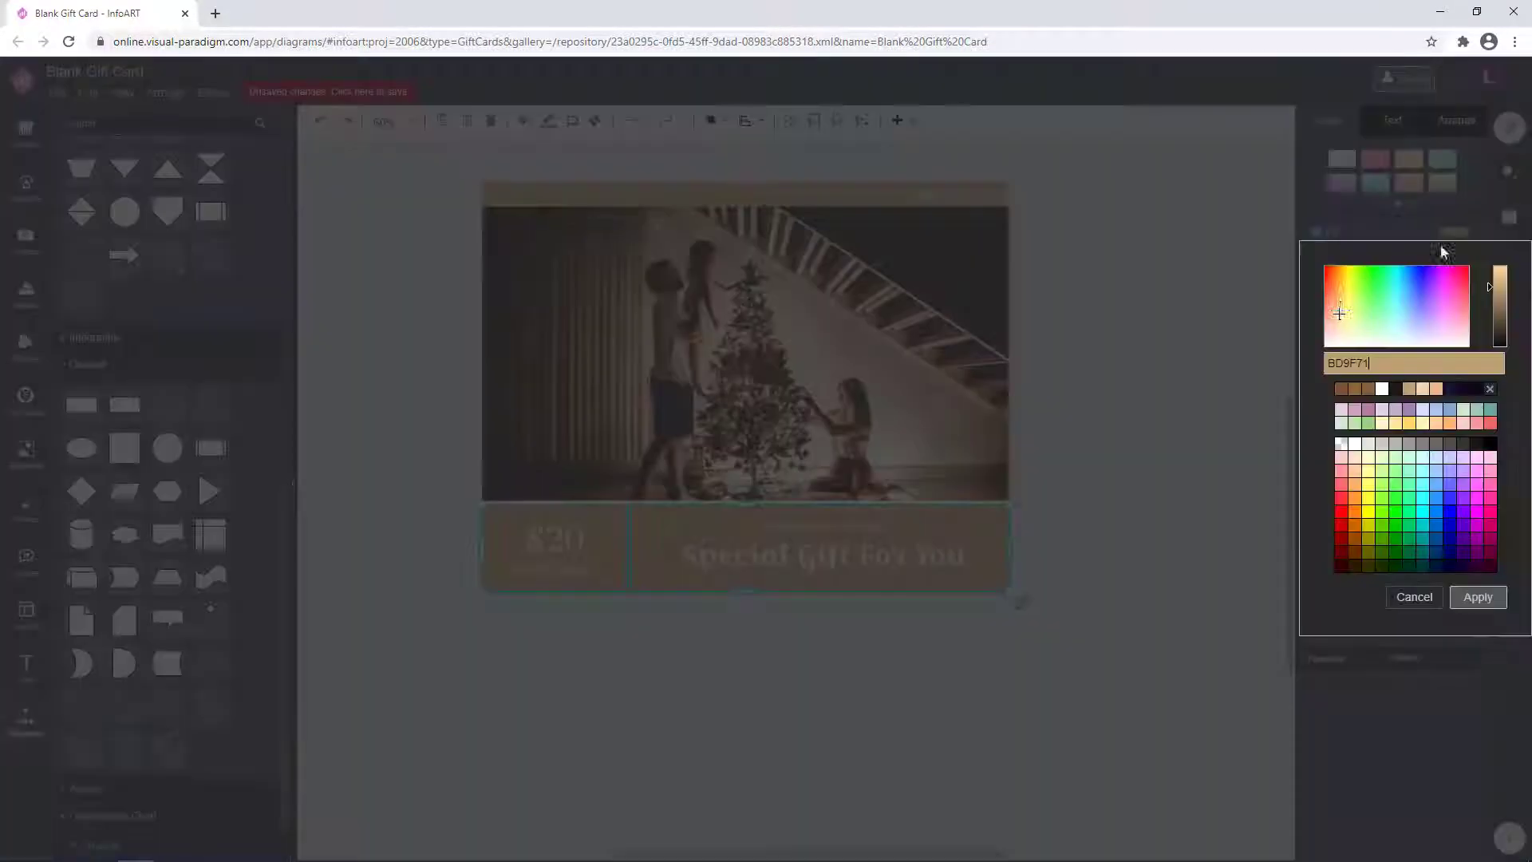
click(1497, 599)
click(1454, 231)
click(1489, 294)
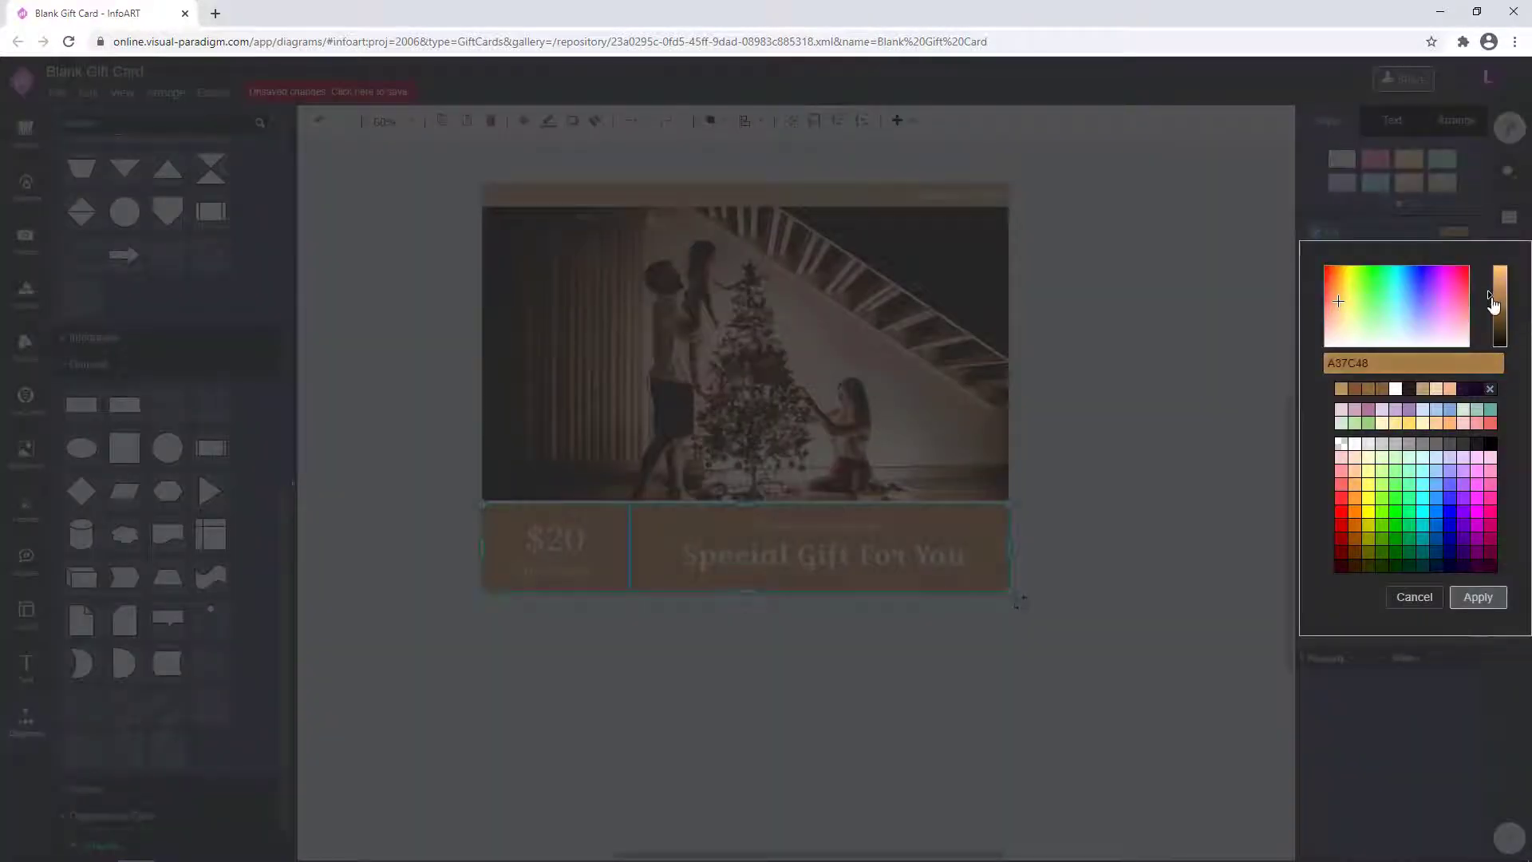
click(1479, 597)
key(Tab)
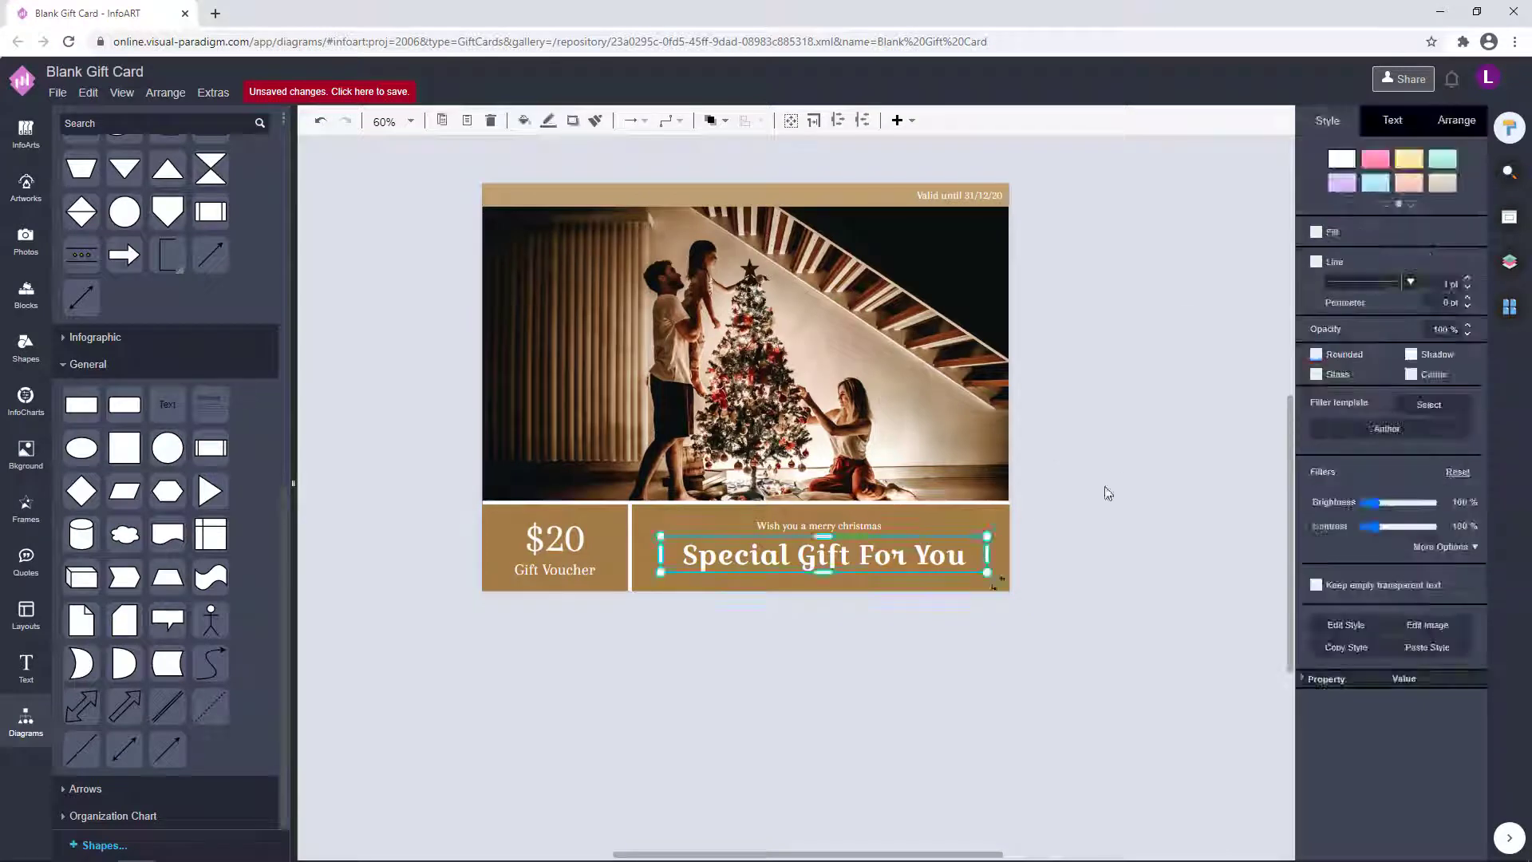
click(1107, 492)
Make the upper strip slightly taller and realign the validity date within it
scroll(1119, 471, up, 1)
click(988, 237)
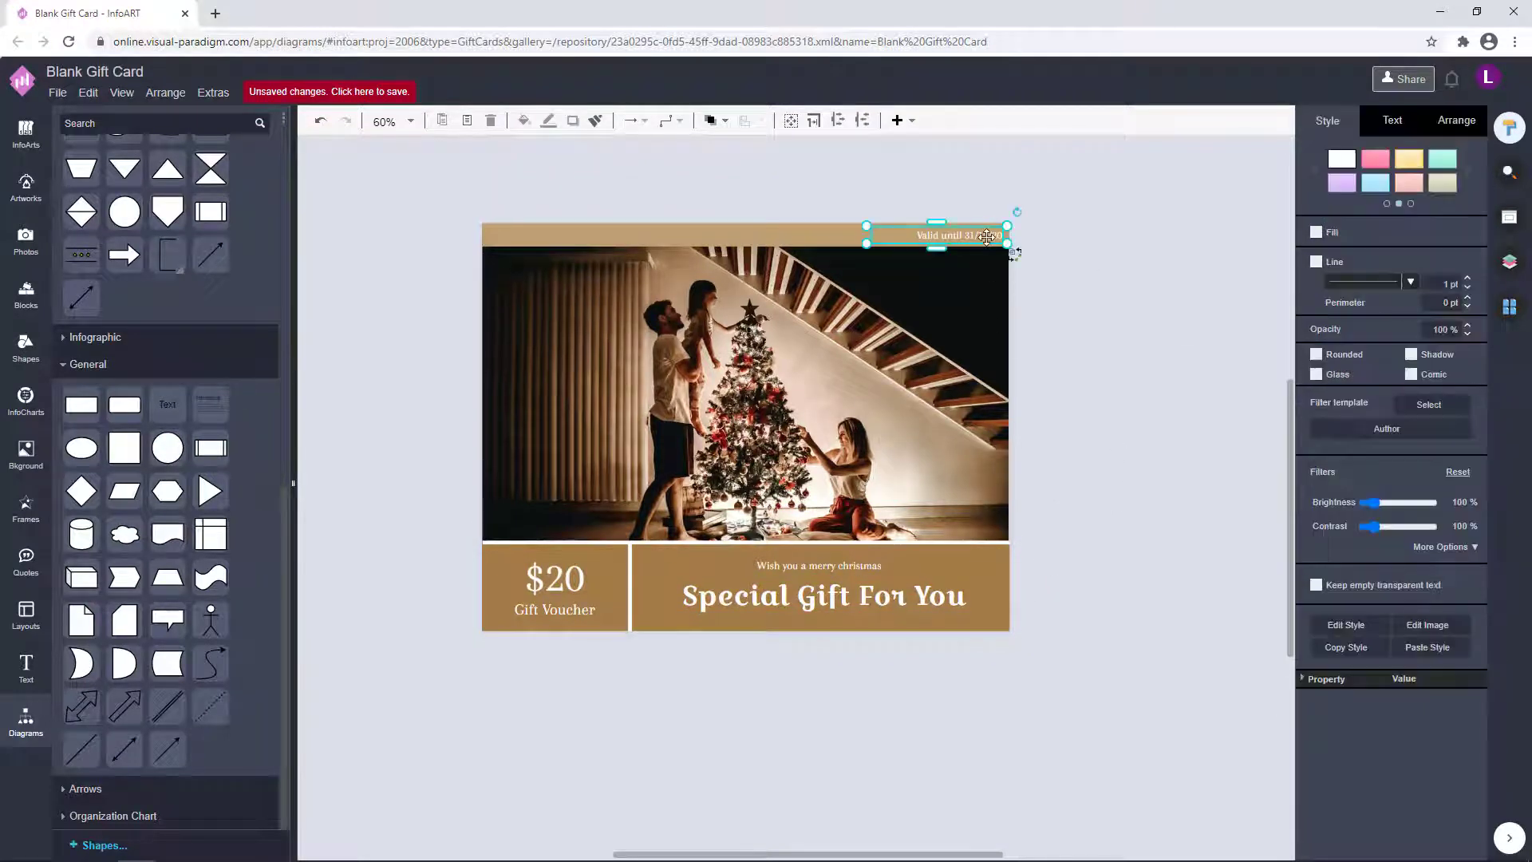
click(1077, 256)
key(Tab)
key(Tab)
key(Escape)
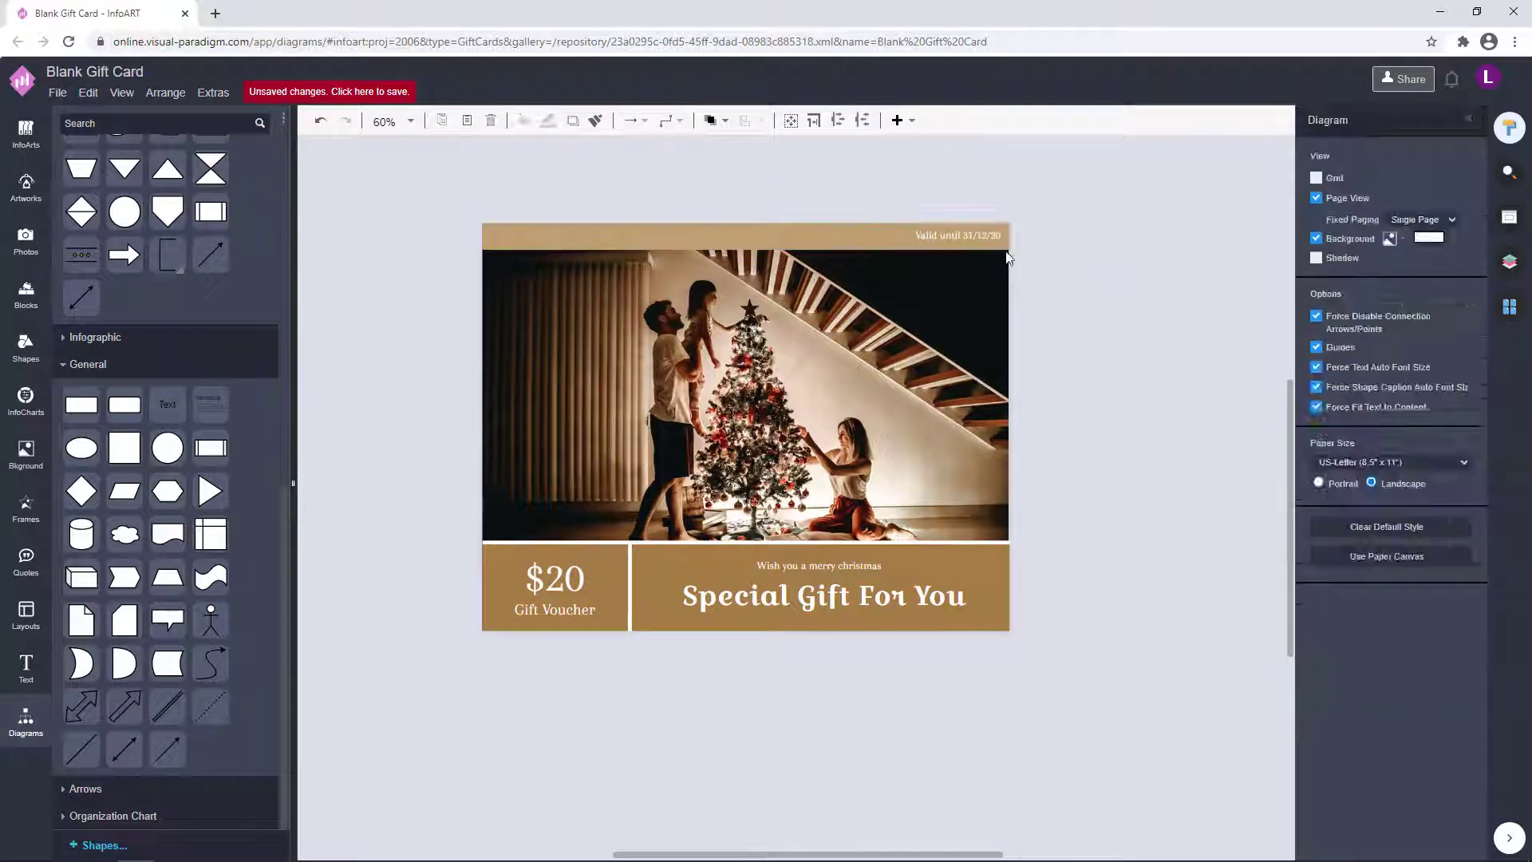
key(Tab)
click(1121, 347)
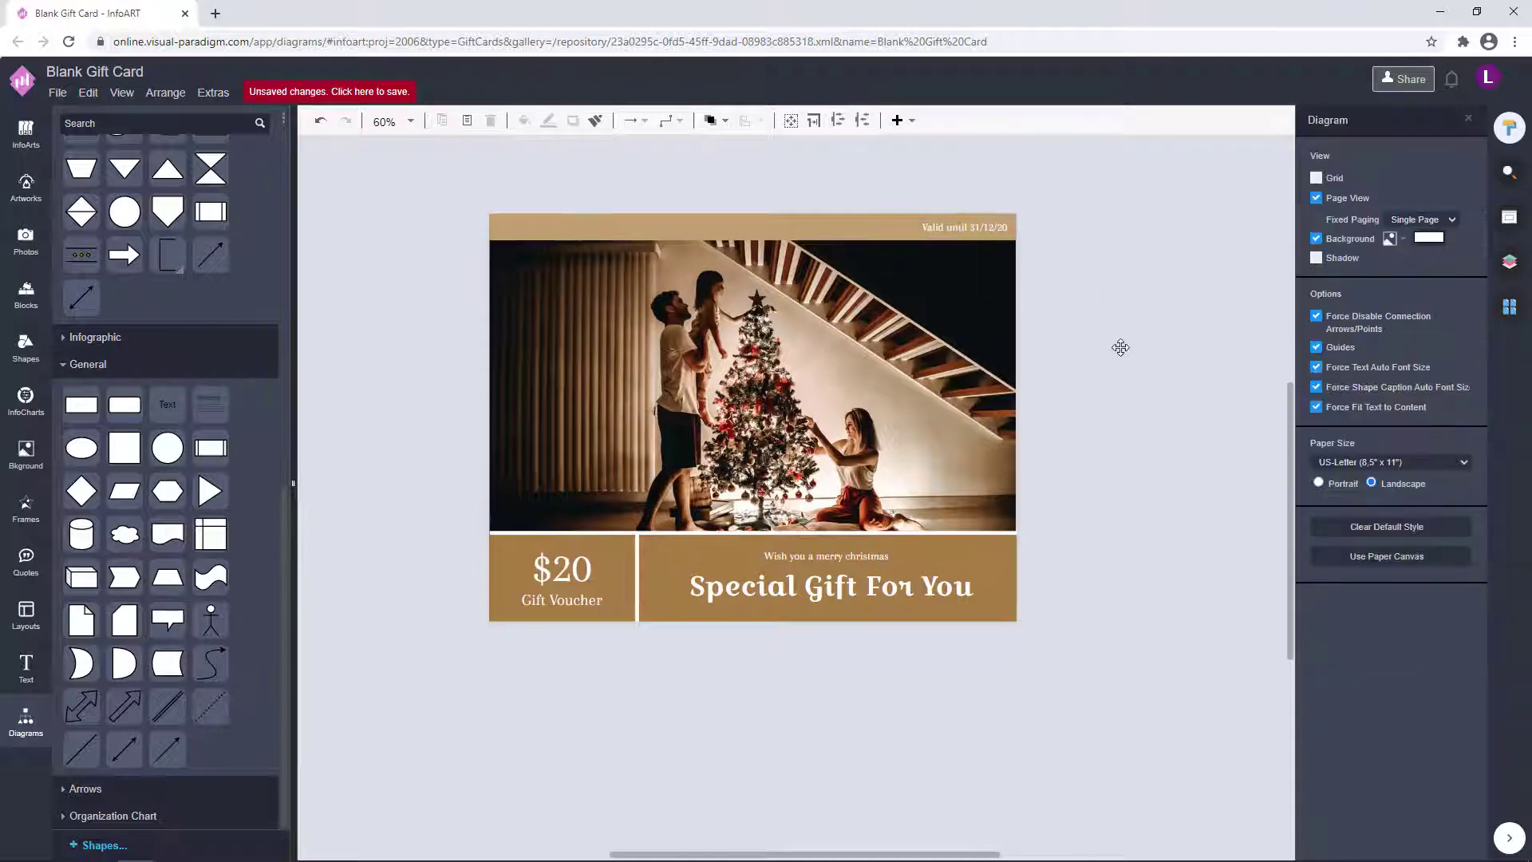
click(582, 603)
key(Escape)
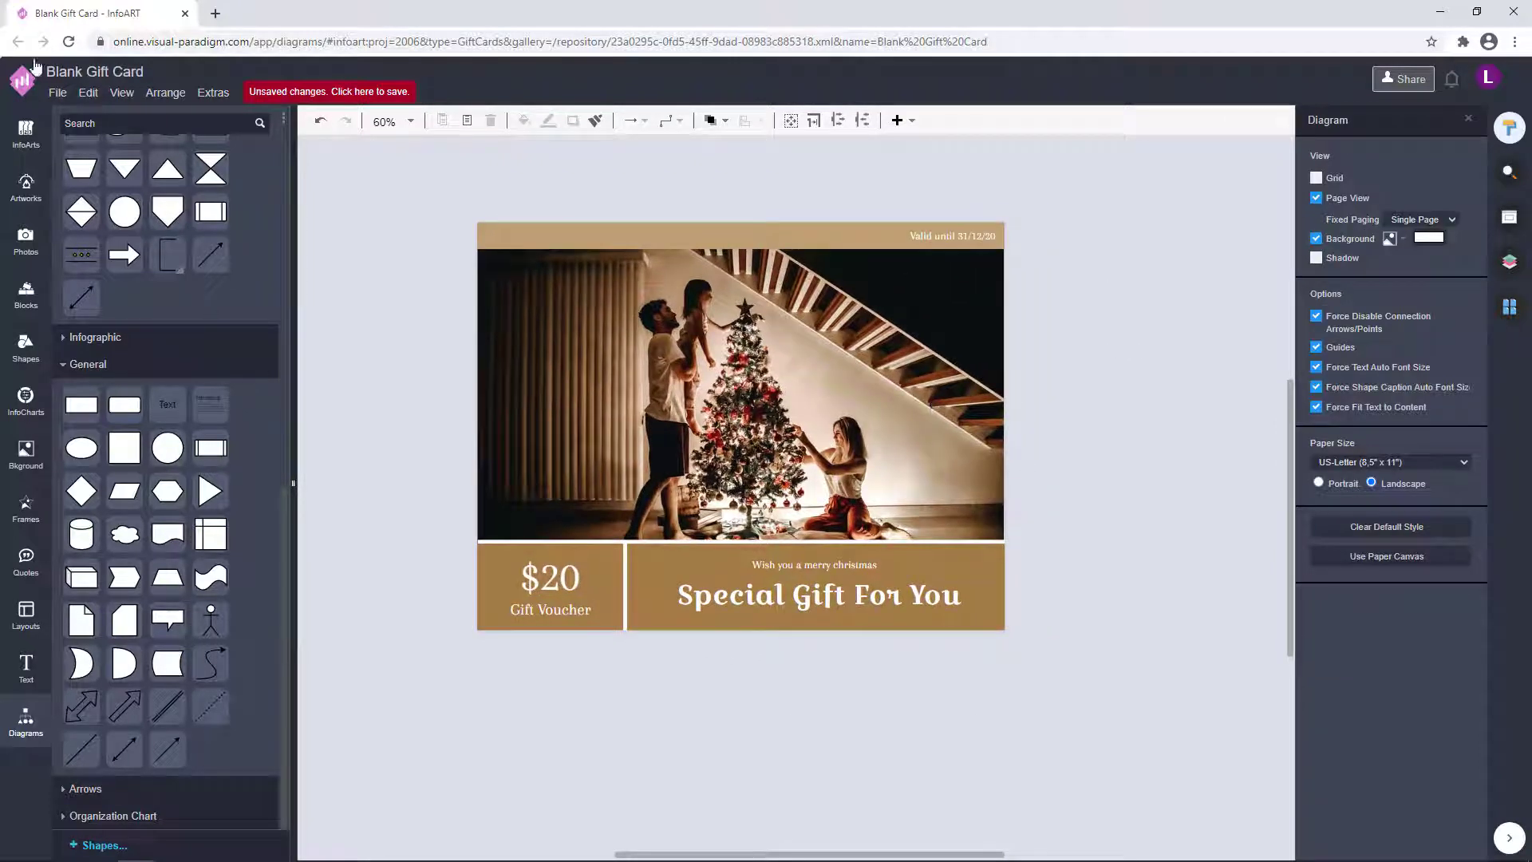
Search the artworks for star, place a small solid star on the upper left of the photo and color it white FFFFFF
click(25, 189)
text(star)
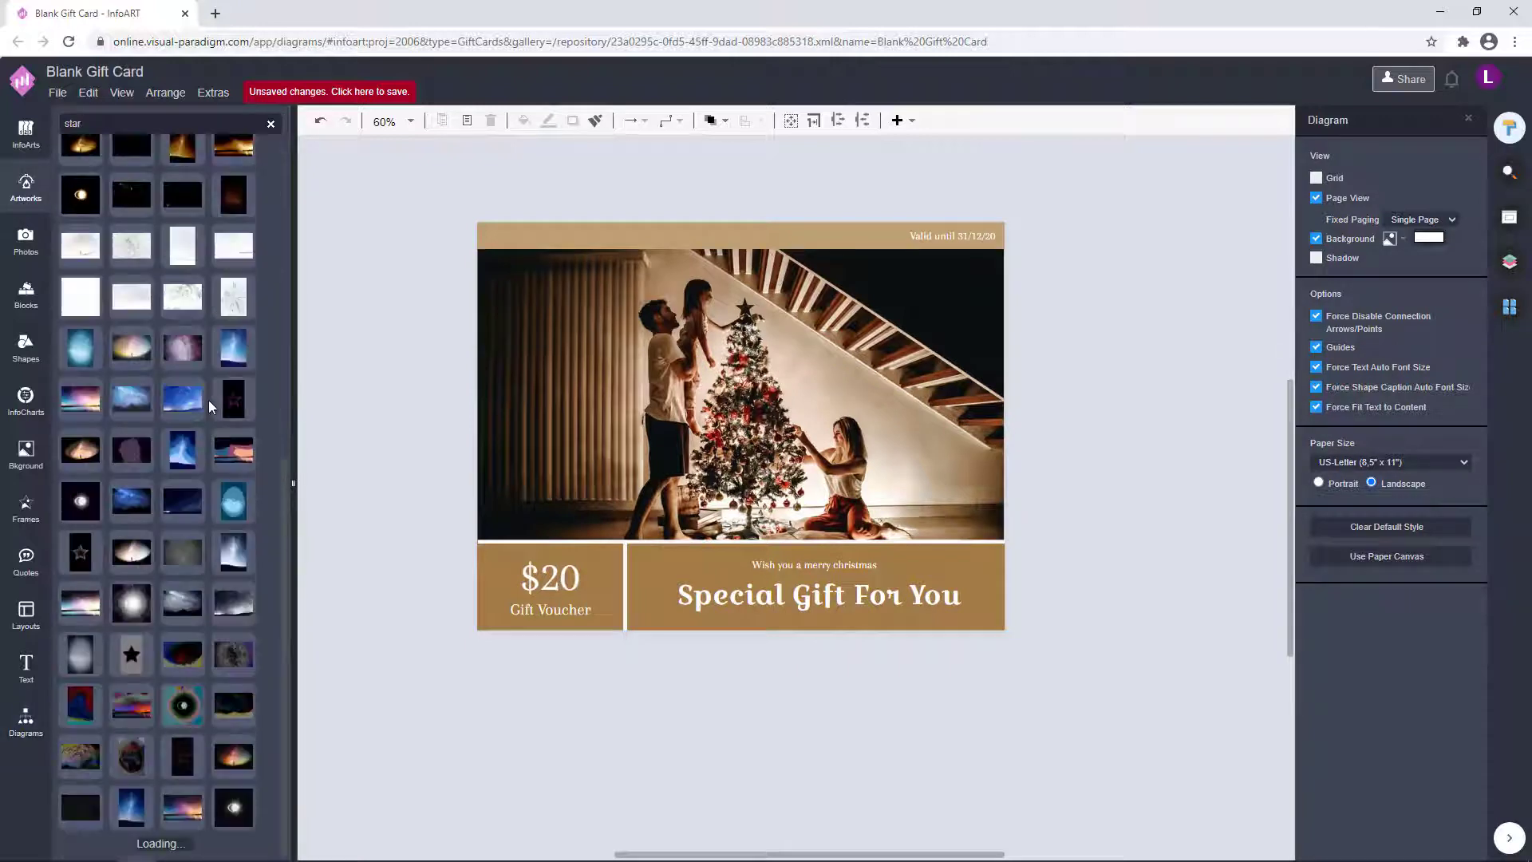
scroll(212, 408, up, 4)
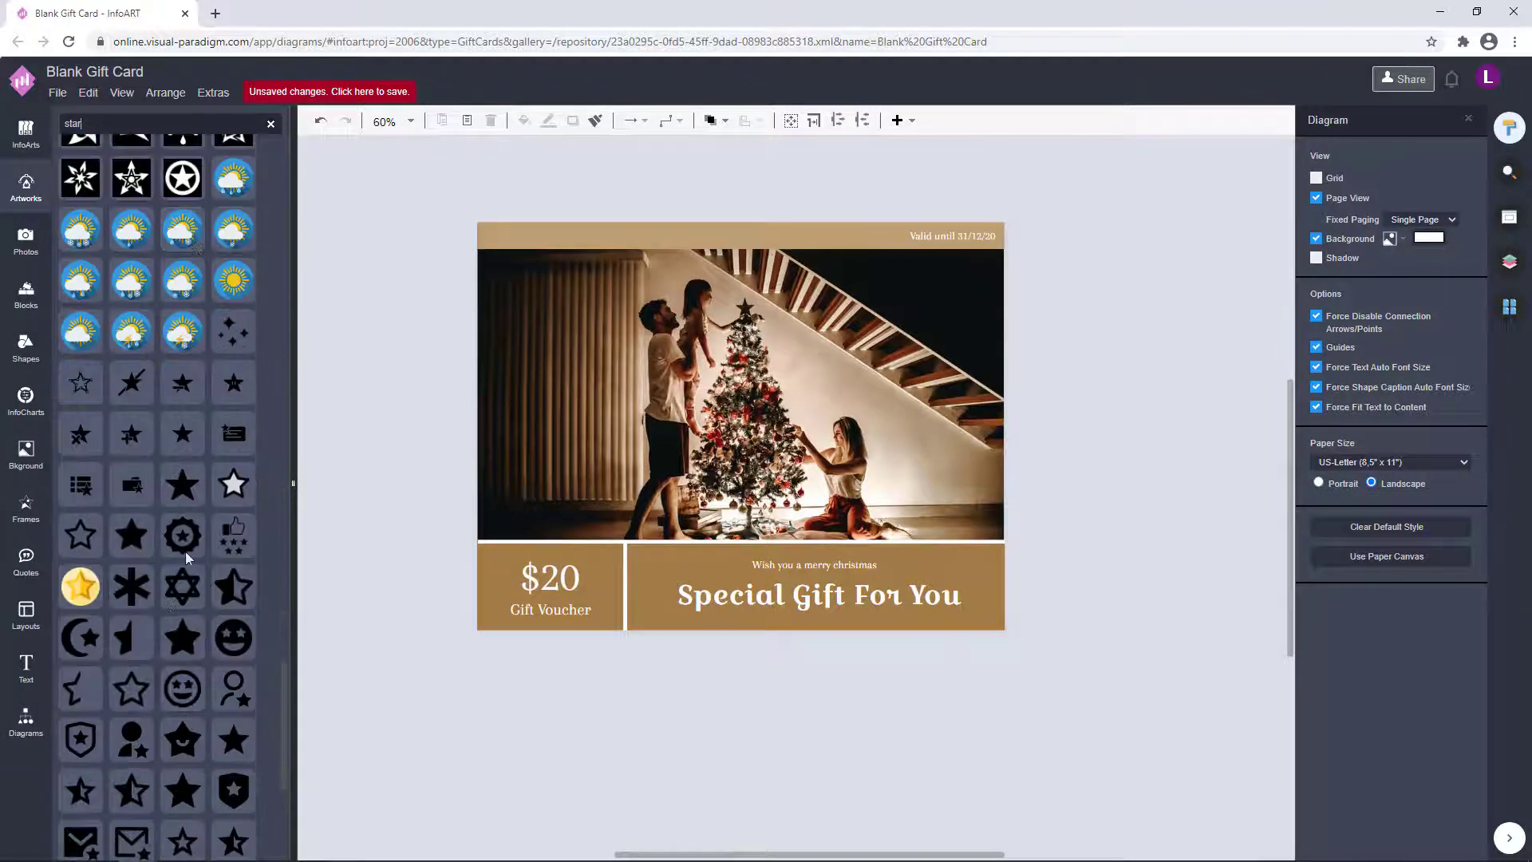
drag(183, 484, 572, 333)
click(1320, 183)
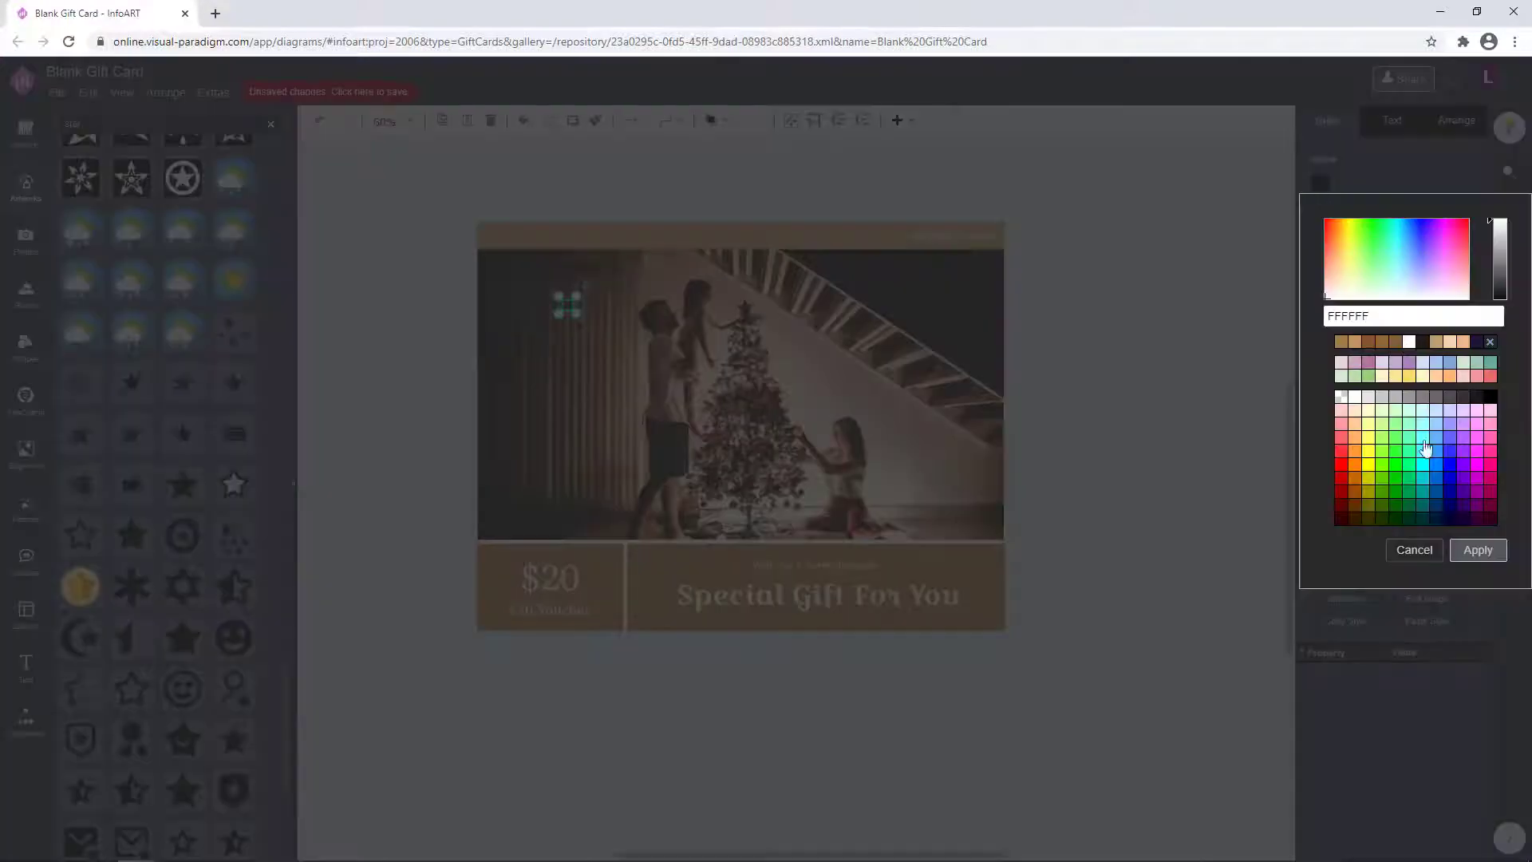
click(1478, 550)
Tilt the white star and add copies in different sizes to form a cluster of three stars
scroll(575, 332, up, 3)
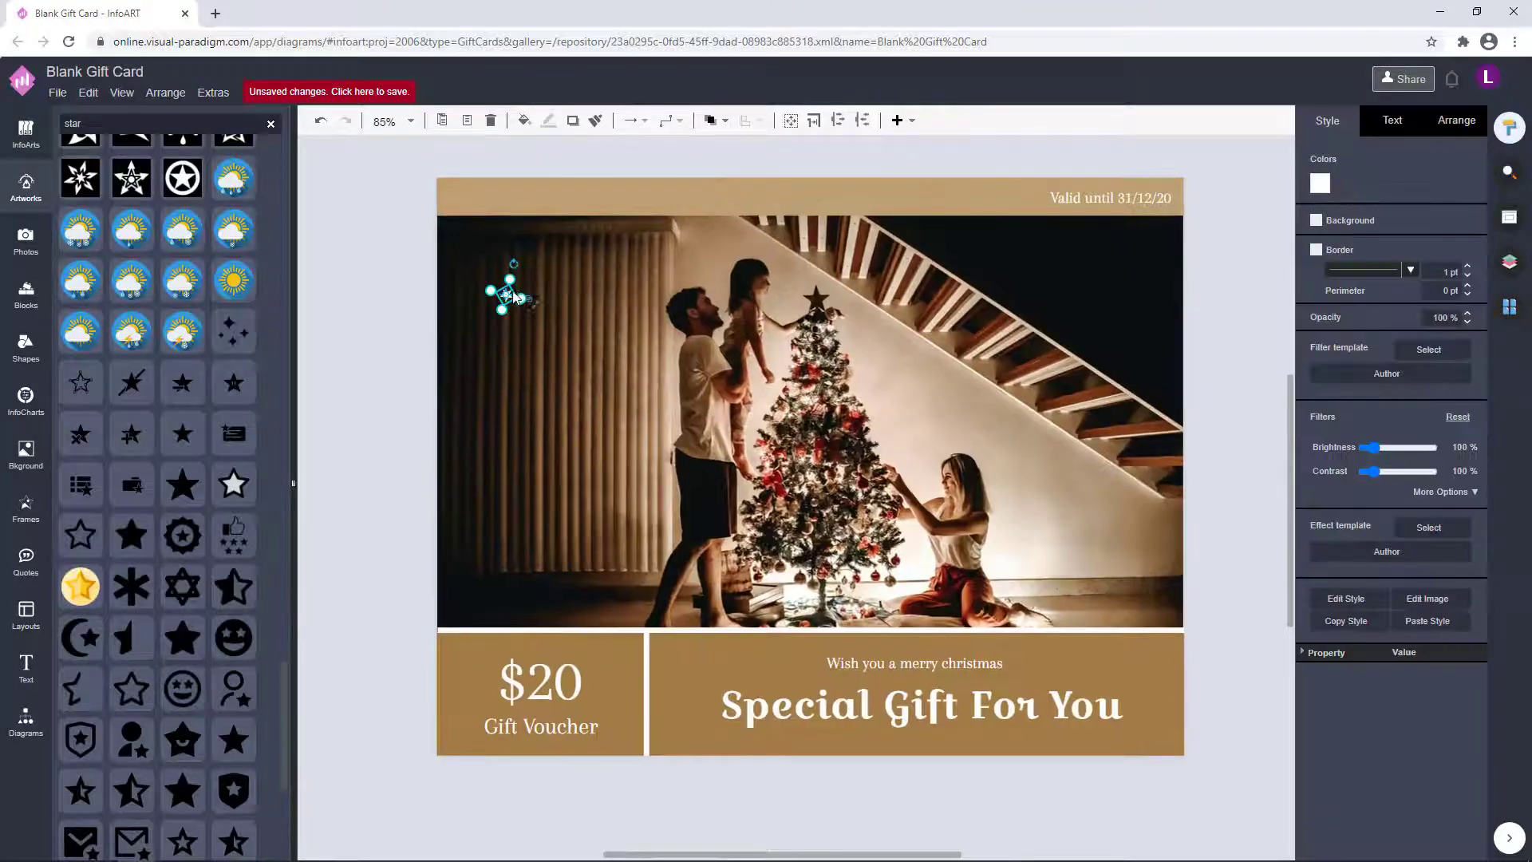
drag(515, 297, 524, 316)
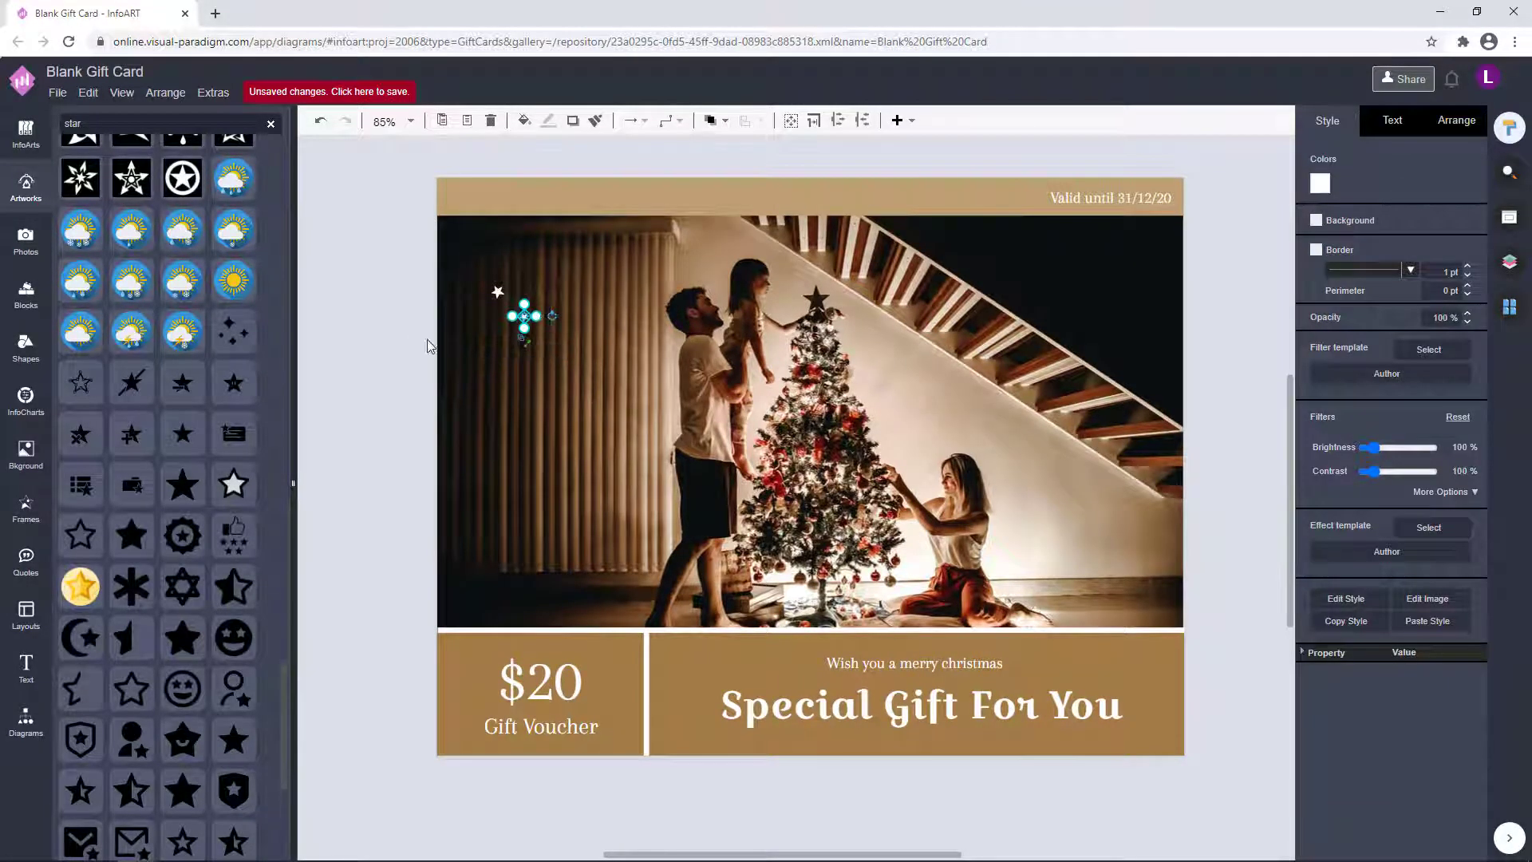
click(498, 292)
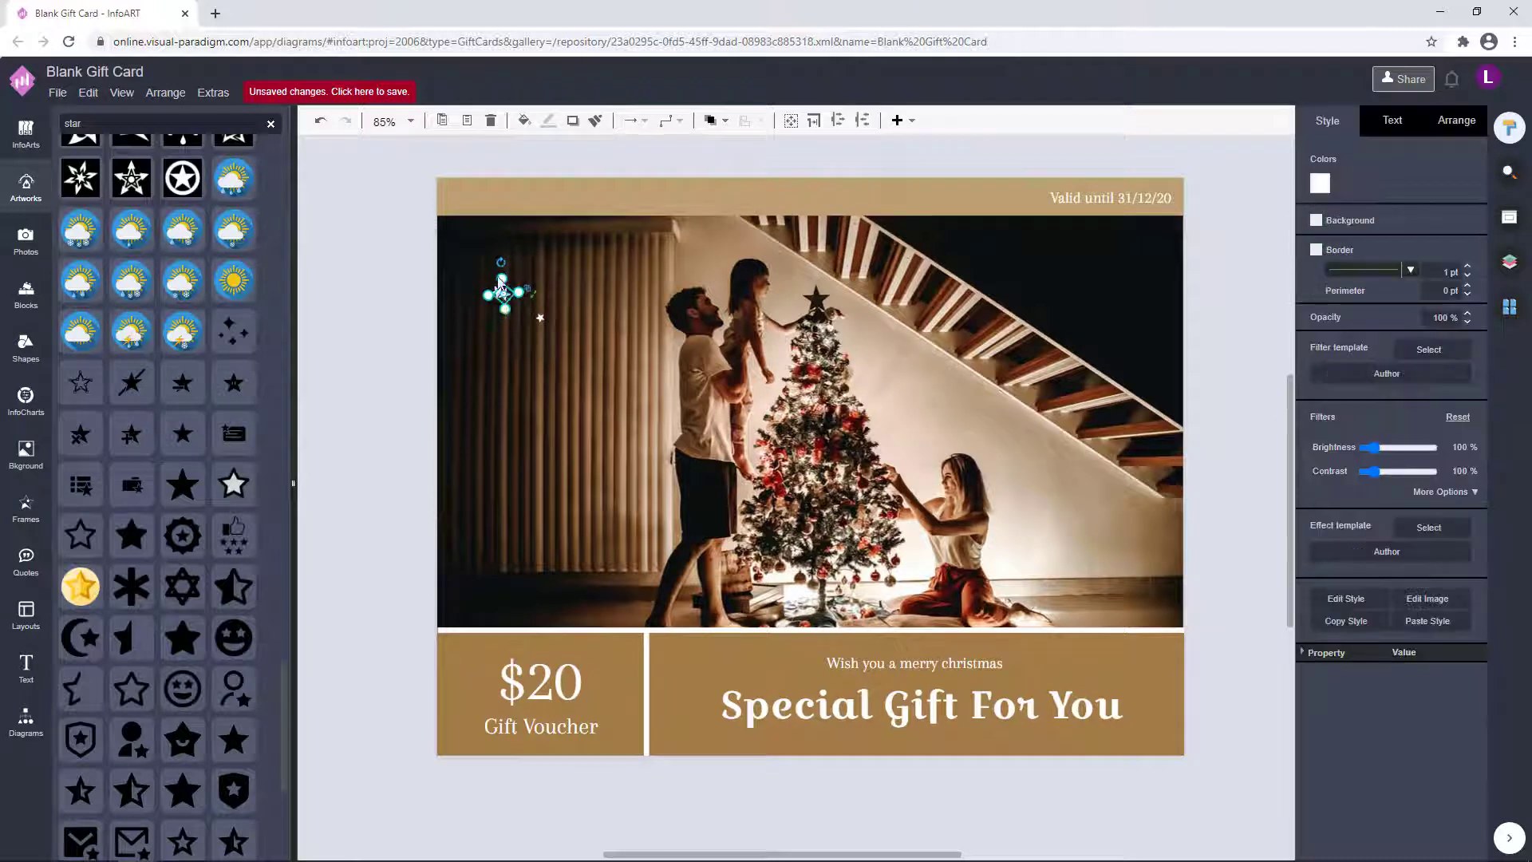
drag(500, 285, 510, 346)
click(409, 367)
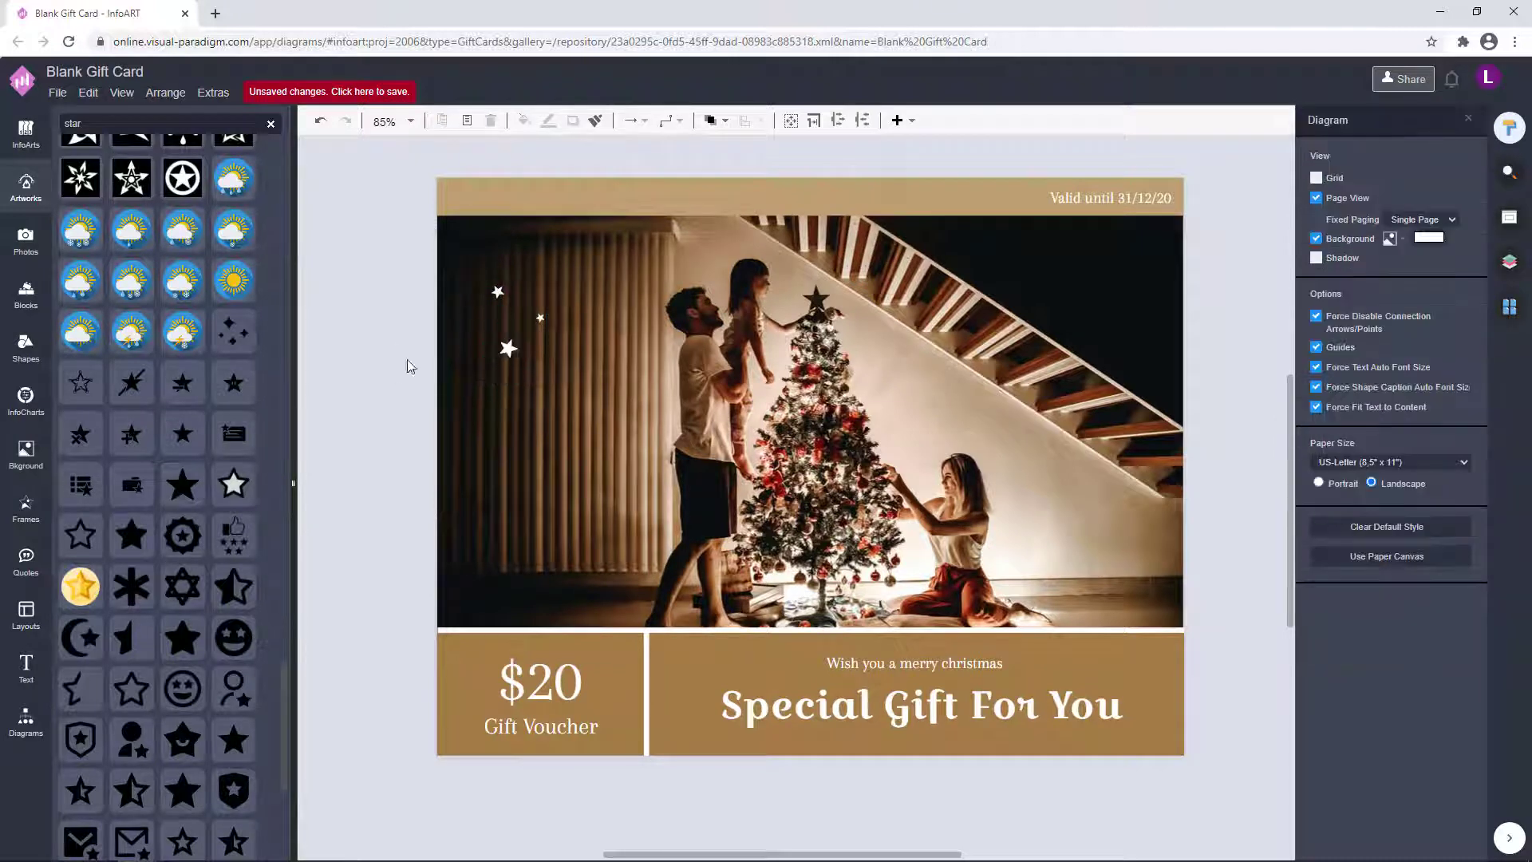
Try a rotated copy of the three-star cluster in the photo's lower-right corner
drag(409, 261, 1121, 561)
click(558, 494)
click(1011, 555)
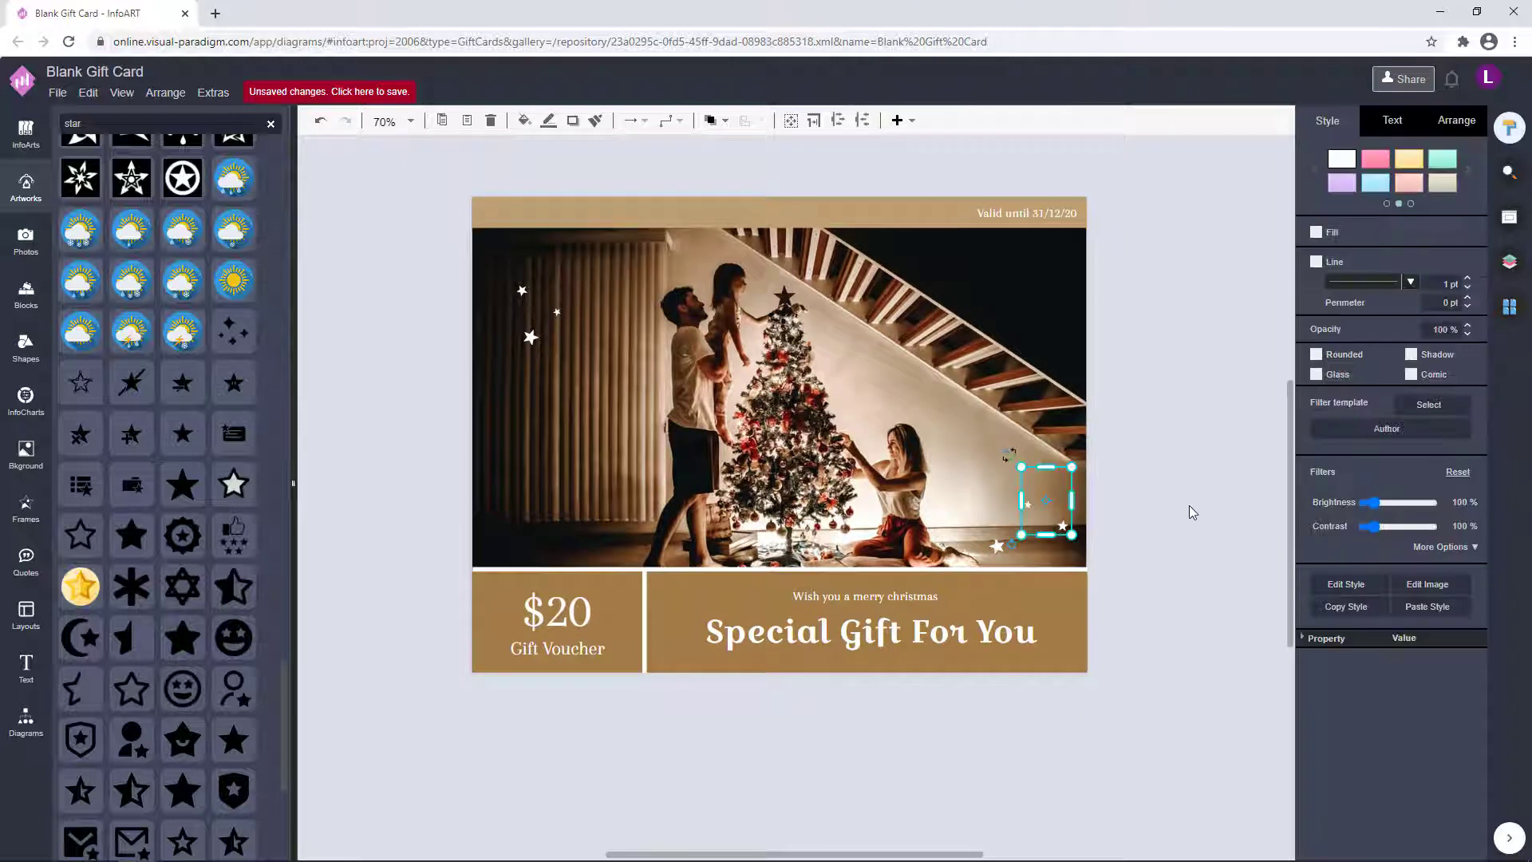
click(1190, 513)
Replace the stars in the photo's lower-right corner with an unrotated copy of the original three-star cluster
click(534, 319)
drag(535, 319, 572, 424)
drag(675, 435, 1042, 523)
click(1125, 520)
drag(1181, 576, 946, 403)
click(1152, 519)
Duplicate the left star cluster and place the copy up and to its right, overlapping the upper strip
drag(607, 263, 467, 359)
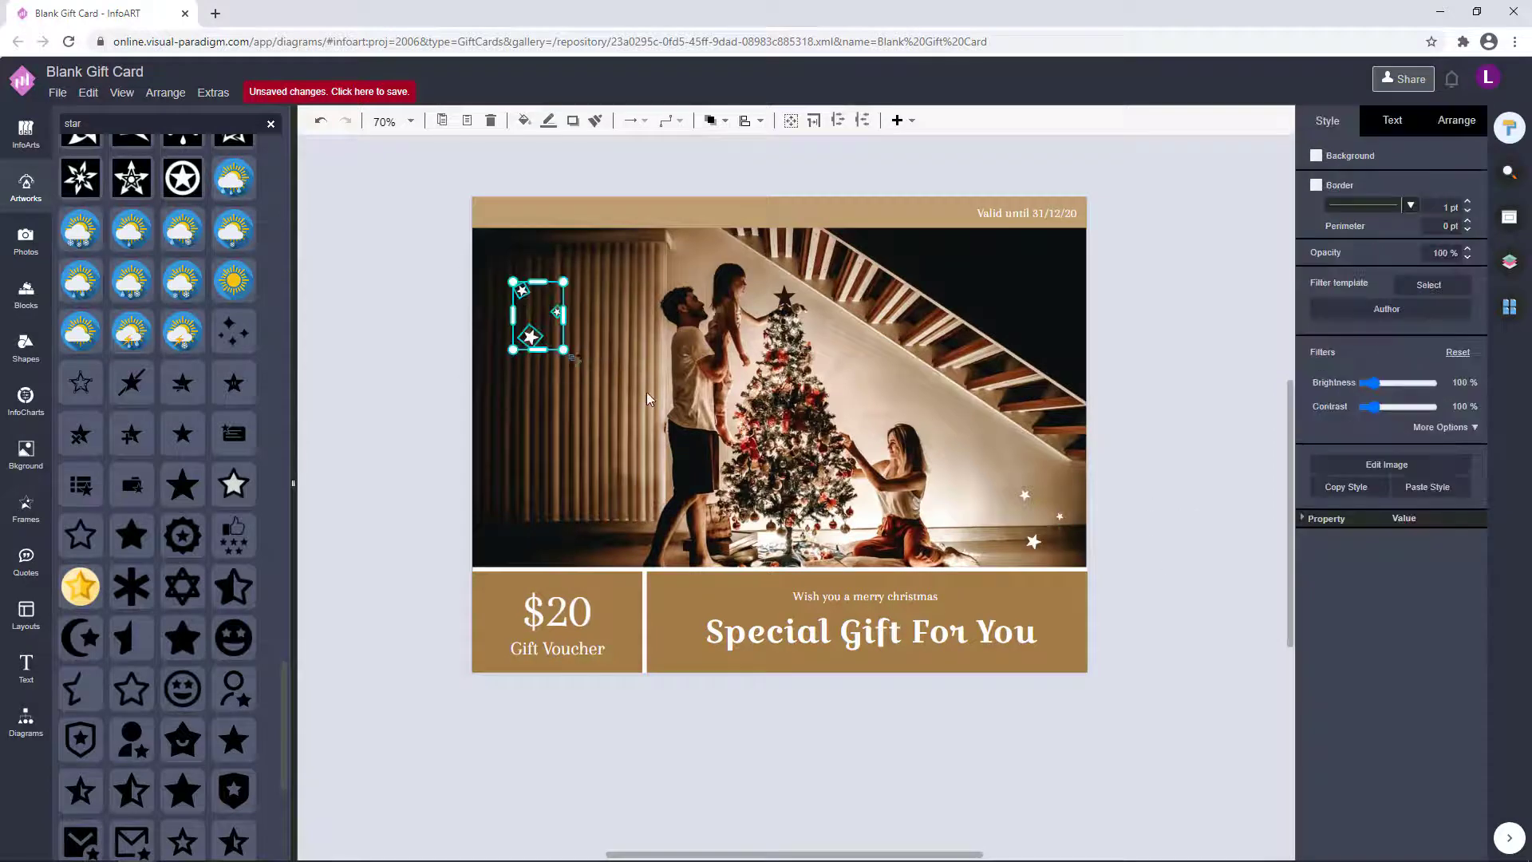
click(658, 414)
drag(658, 414, 608, 278)
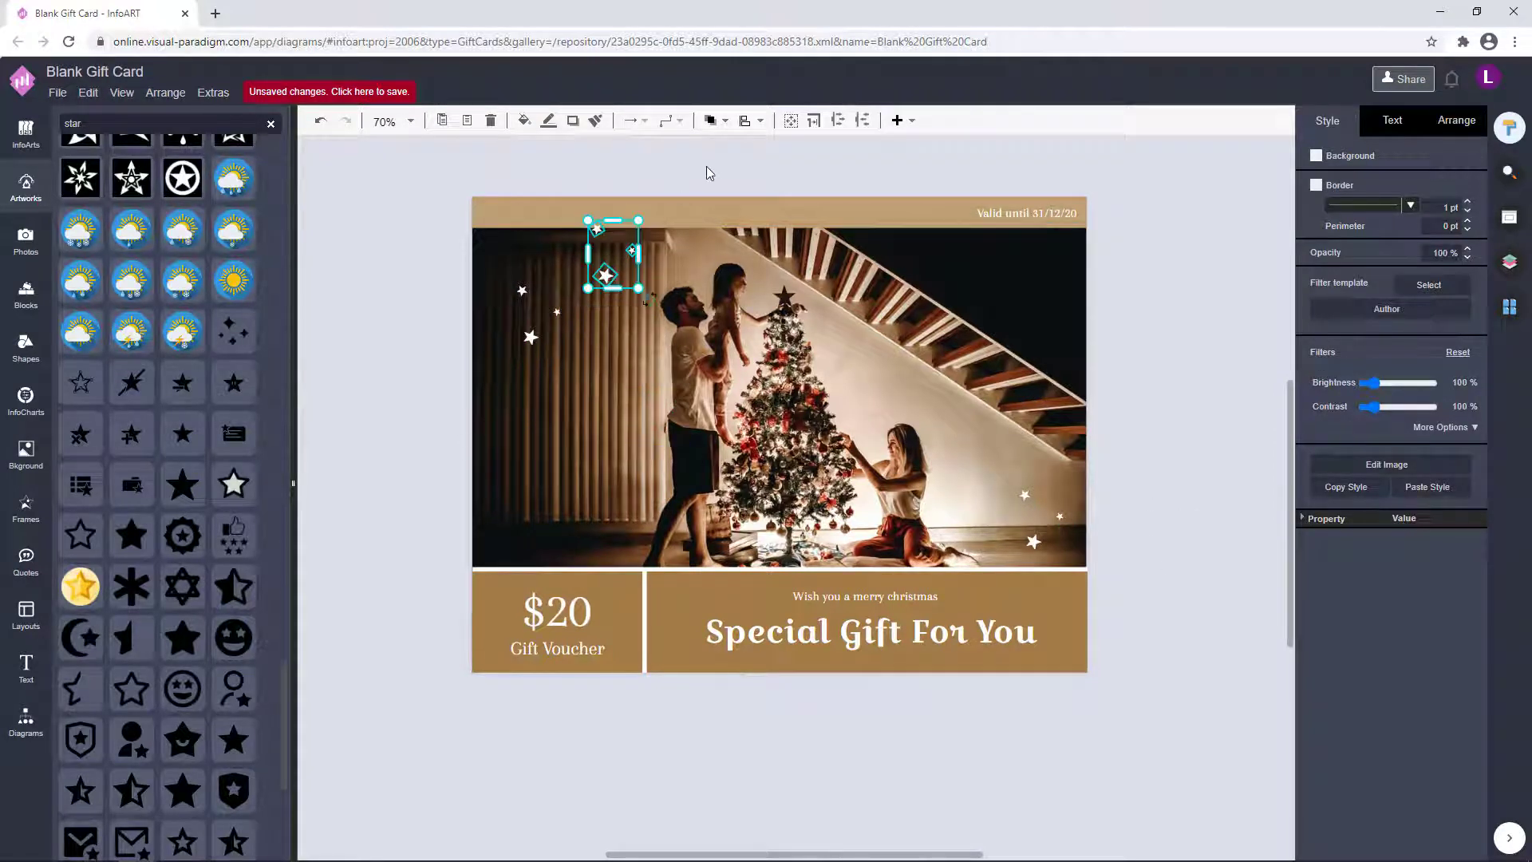
click(706, 173)
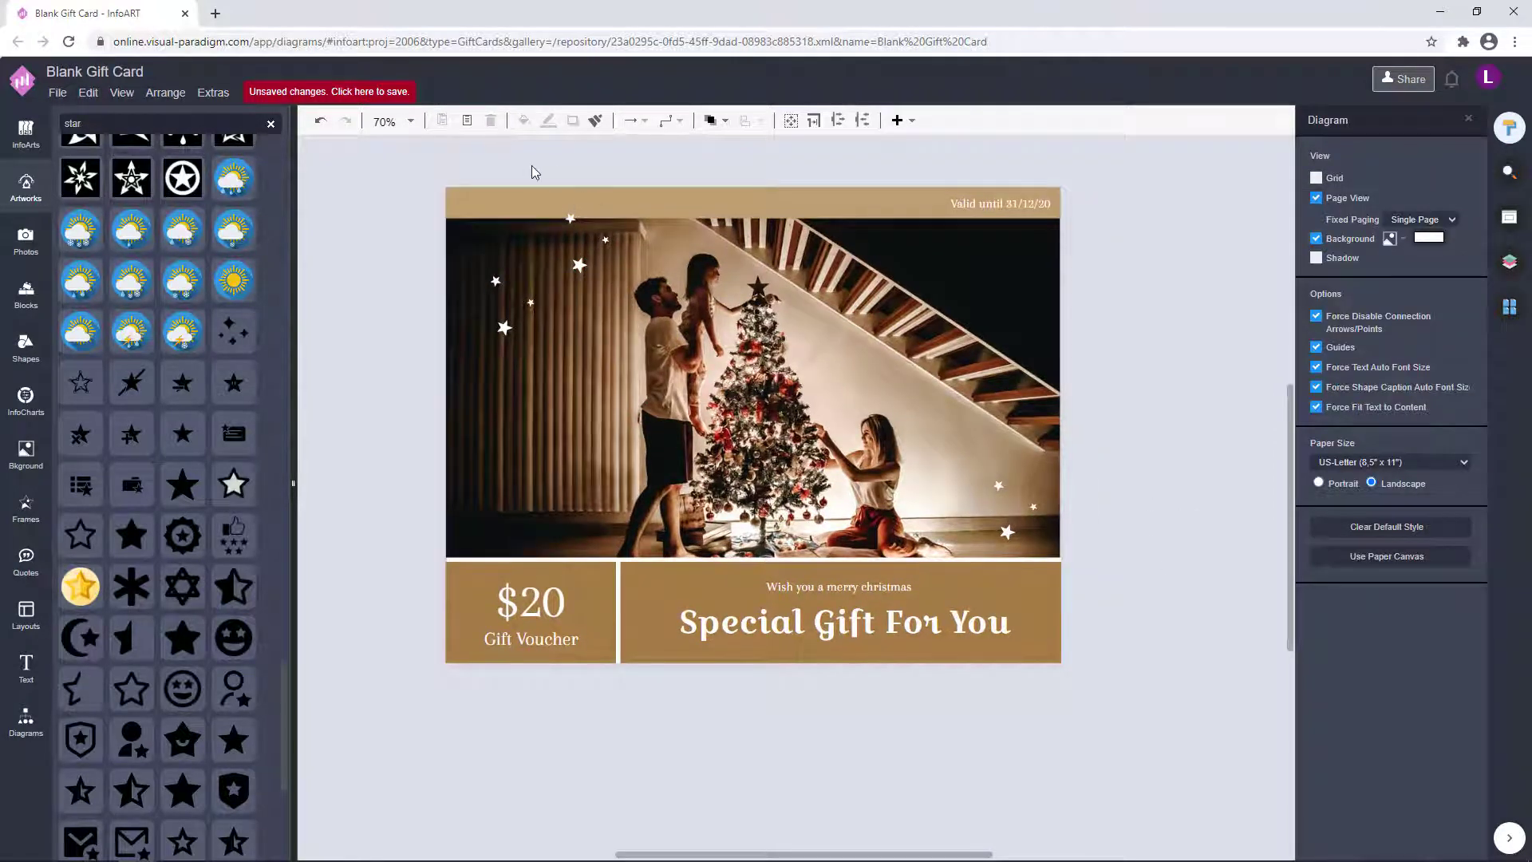
Rotate the upper star cluster and shift the left cluster slightly to the left
click(581, 239)
drag(622, 203, 575, 243)
click(729, 164)
drag(503, 335, 495, 335)
click(511, 163)
Duplicate the rotated upper star cluster and place the copy lower on the photo, by the man's legs
click(567, 272)
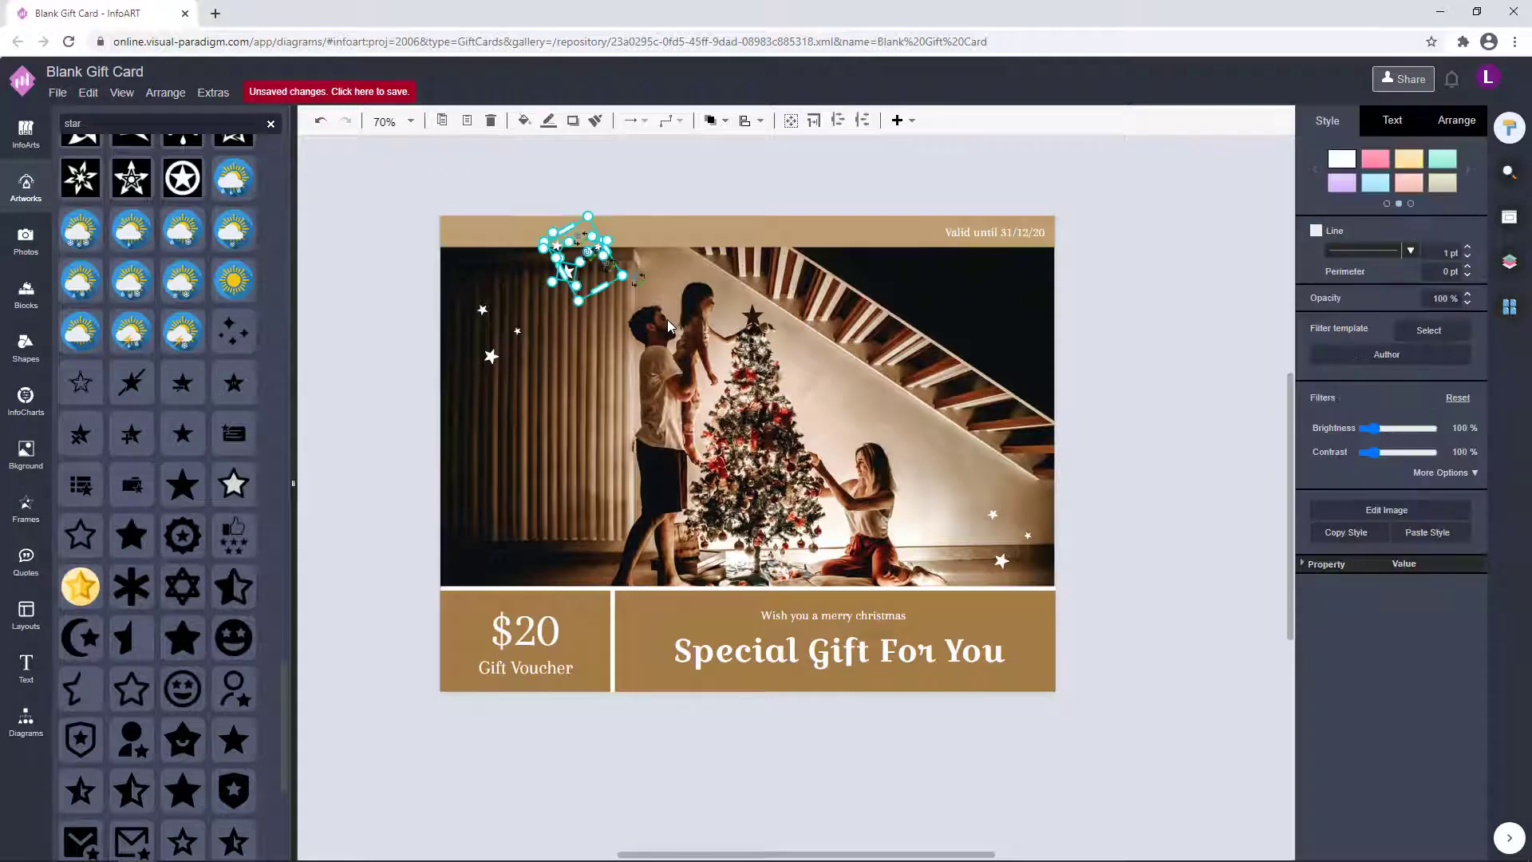
drag(566, 272, 886, 451)
click(1104, 488)
key(ctrl+z)
click(1152, 506)
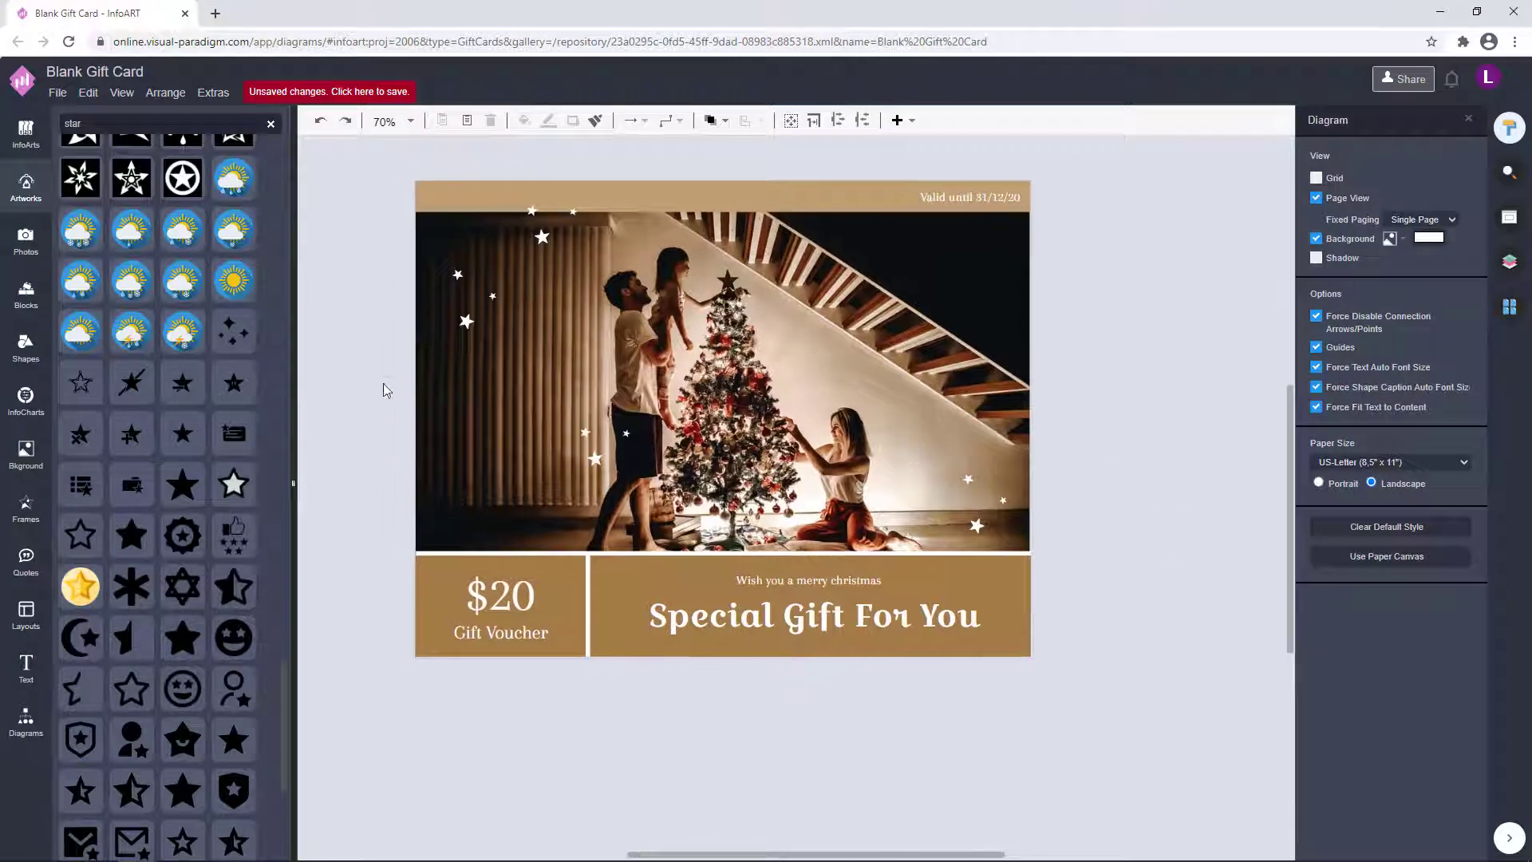
Delete the star cluster by the man's legs from the photo
click(620, 471)
drag(597, 457, 597, 499)
click(394, 541)
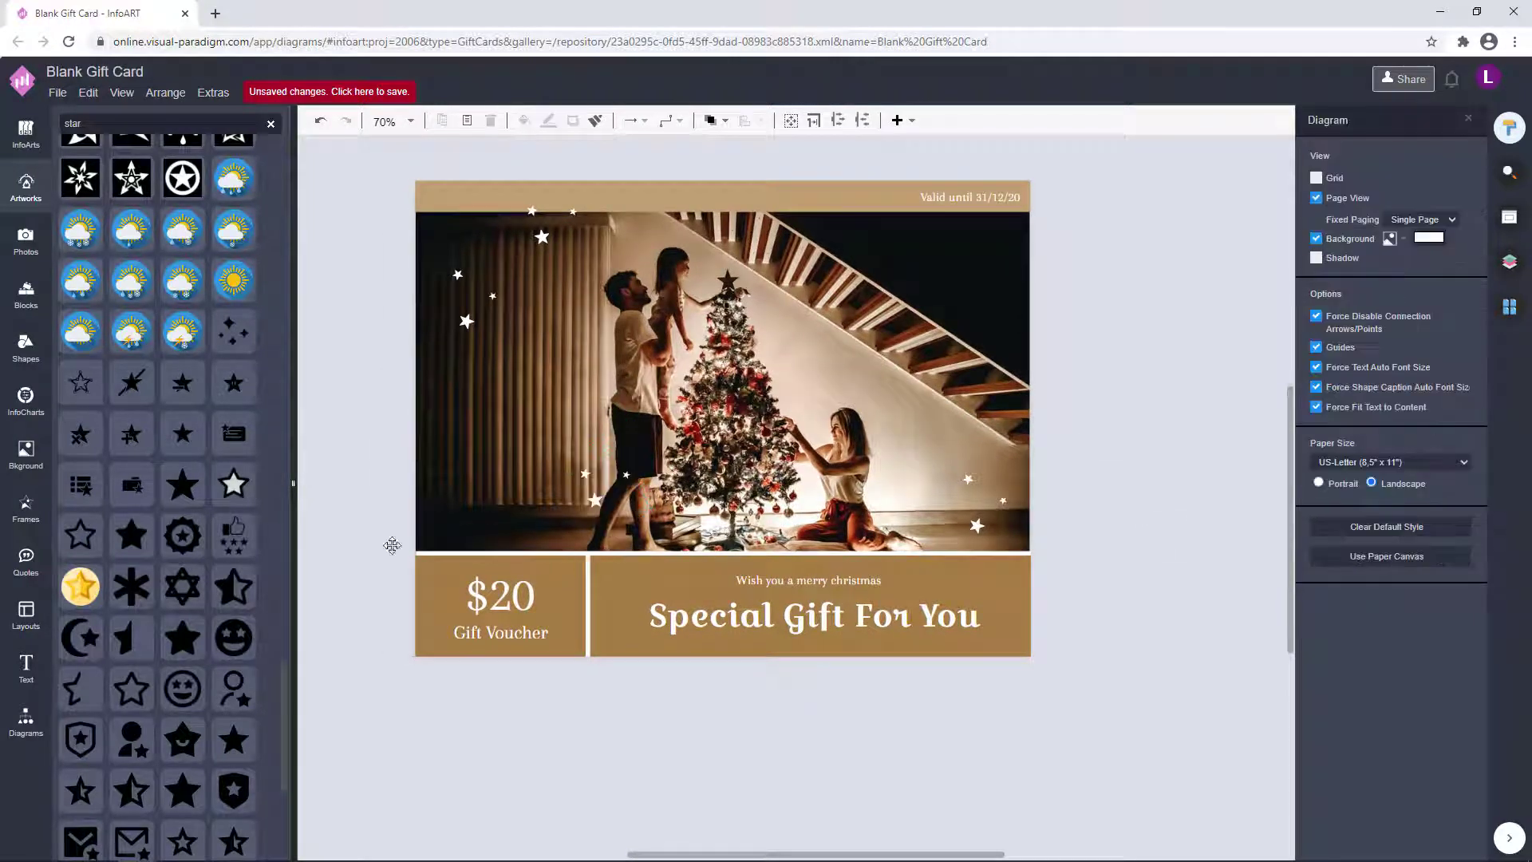
click(622, 491)
key(Delete)
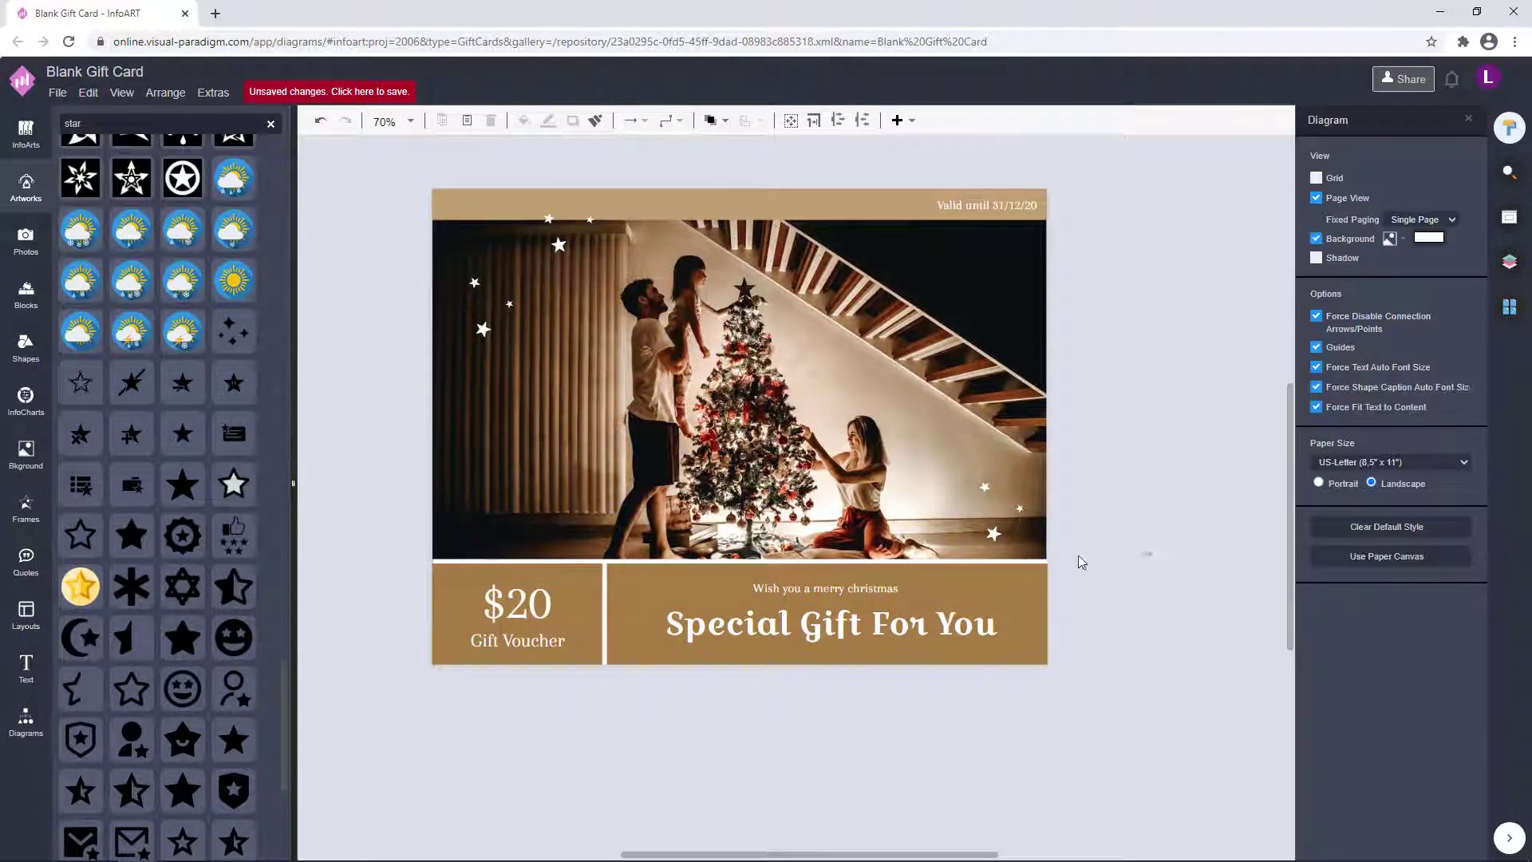
Move the upper star cluster down off the upper strip, and shift both left star clusters lower on the photo
click(994, 511)
click(1162, 471)
drag(378, 163, 628, 325)
drag(559, 243, 559, 282)
click(382, 233)
drag(381, 233, 622, 381)
drag(558, 283, 549, 312)
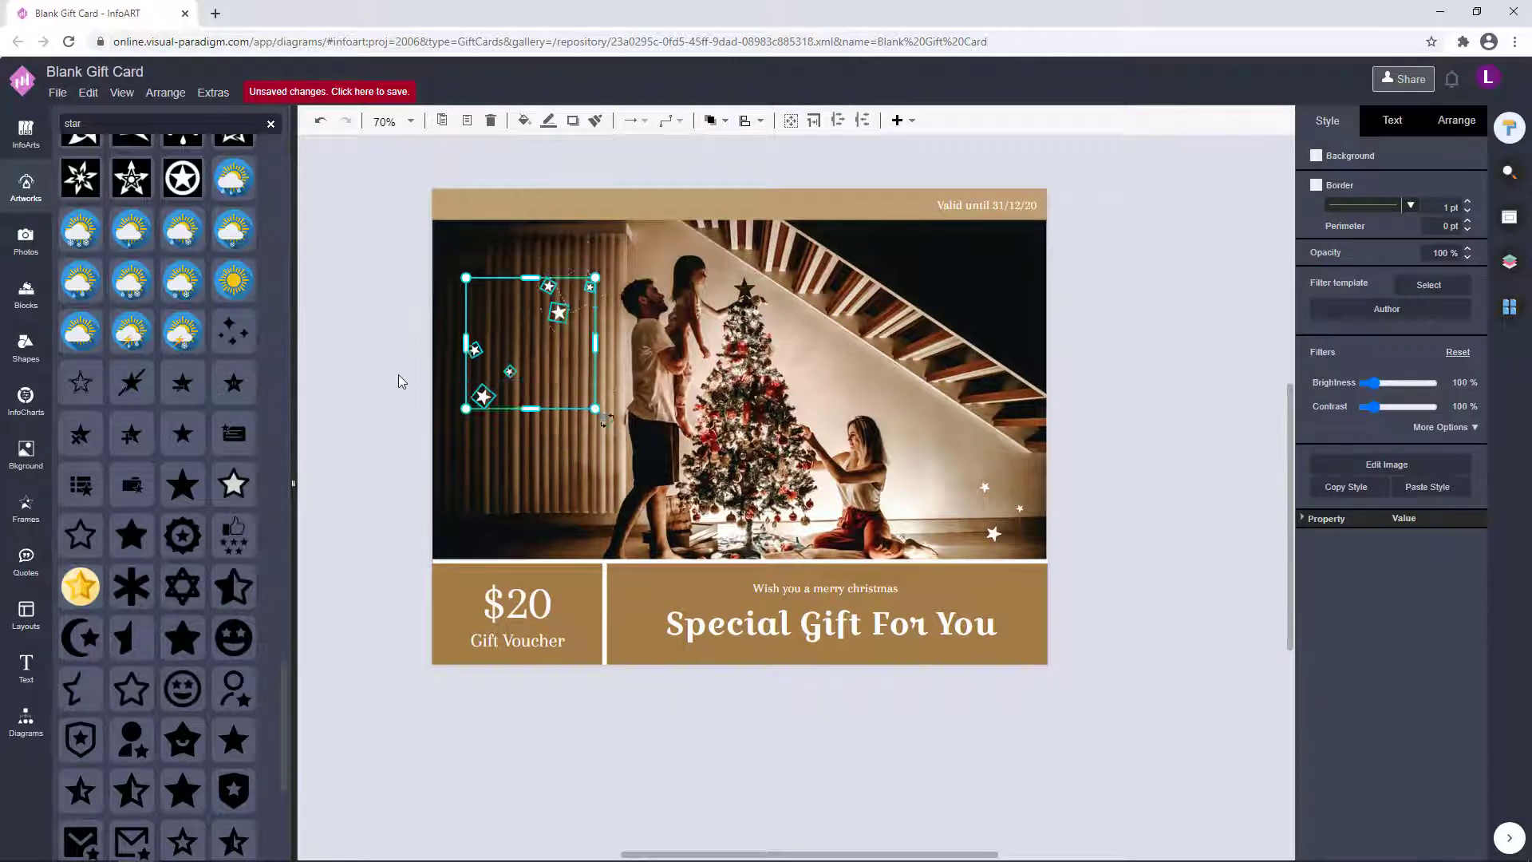
Nudge both left star clusters together slightly to the right
click(400, 375)
drag(390, 530, 618, 239)
click(451, 316)
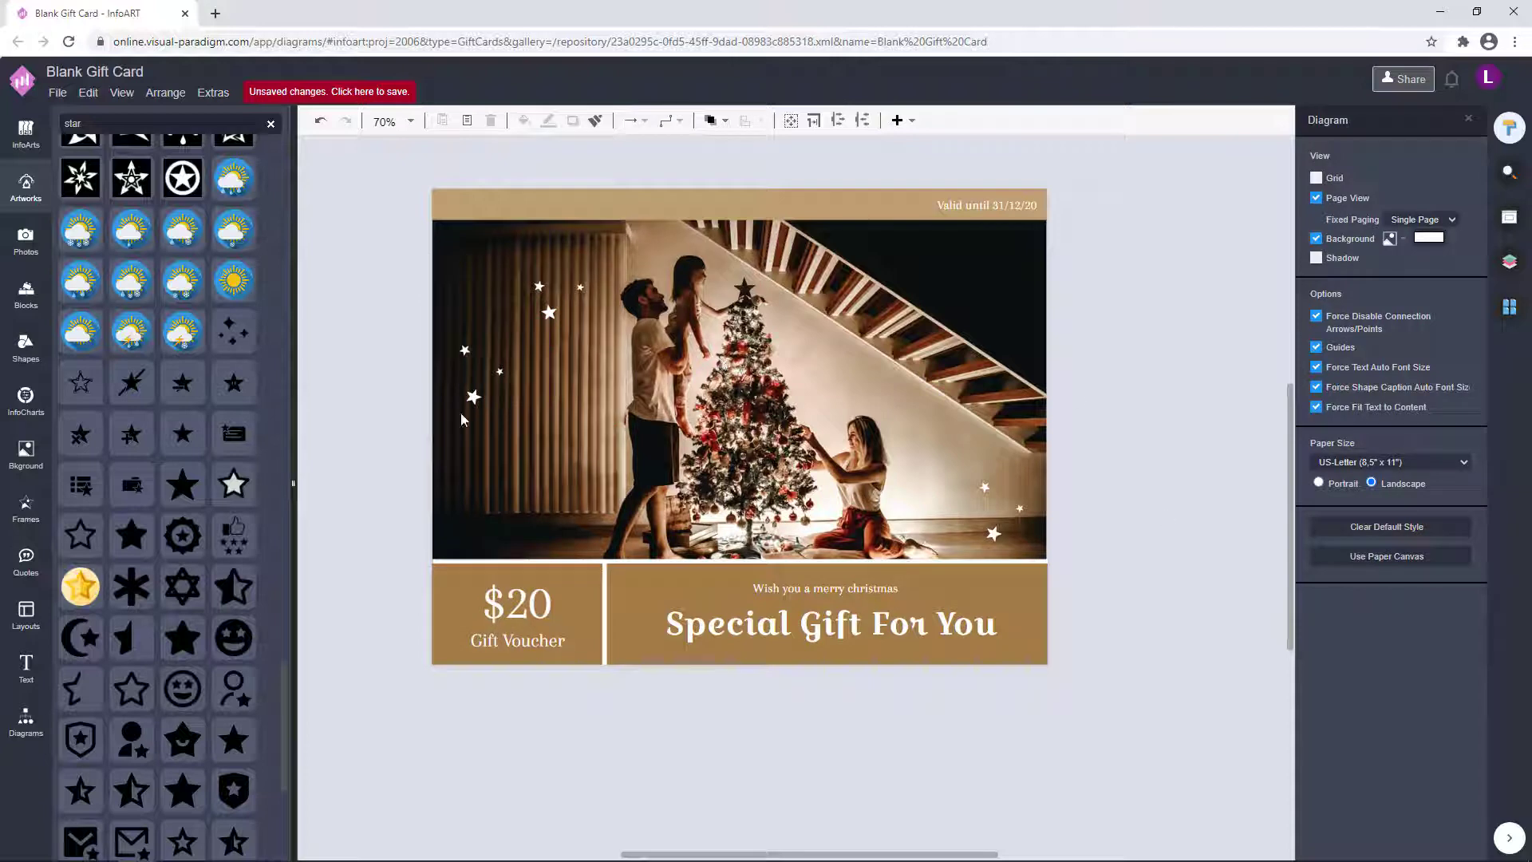
drag(383, 239, 602, 422)
drag(551, 312, 560, 312)
click(1061, 490)
Raise the lower-right star cluster slightly, and move both left star clusters up a little
drag(1116, 566, 881, 400)
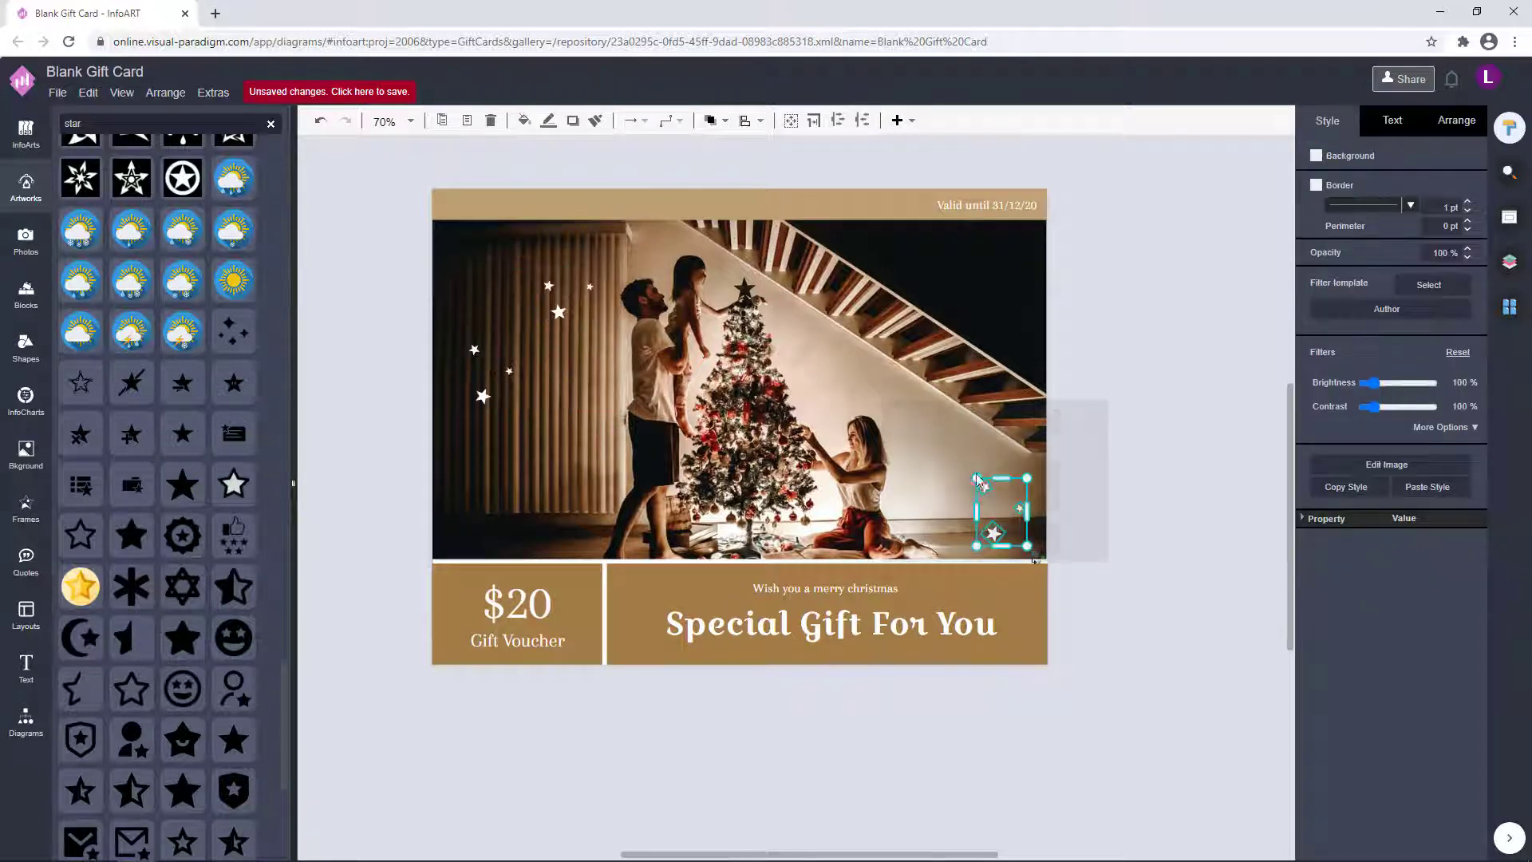
drag(994, 530, 993, 515)
click(1156, 506)
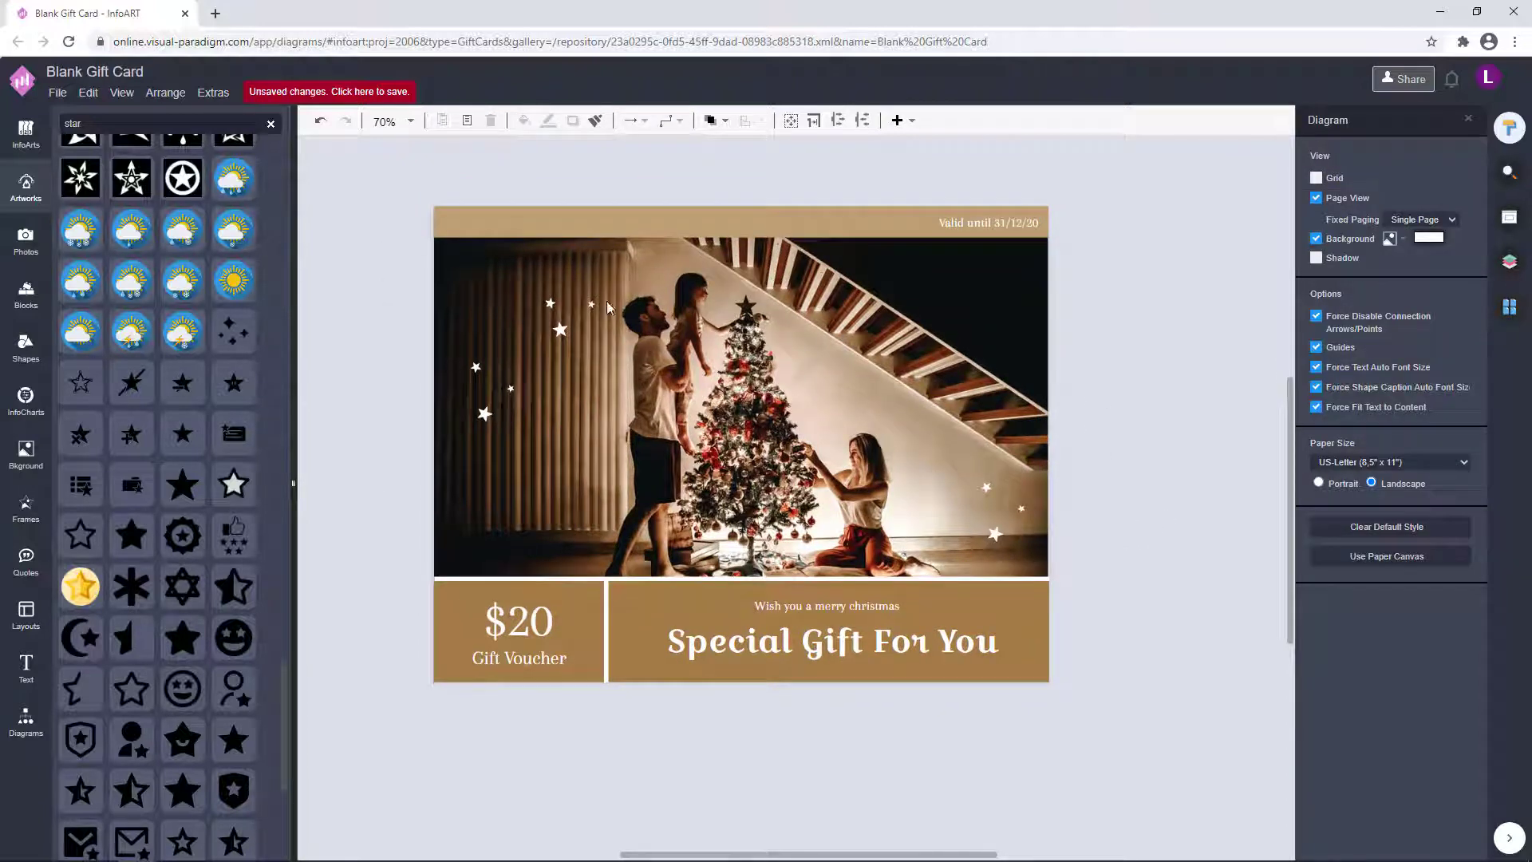
drag(368, 251, 615, 435)
drag(561, 330, 560, 305)
click(404, 404)
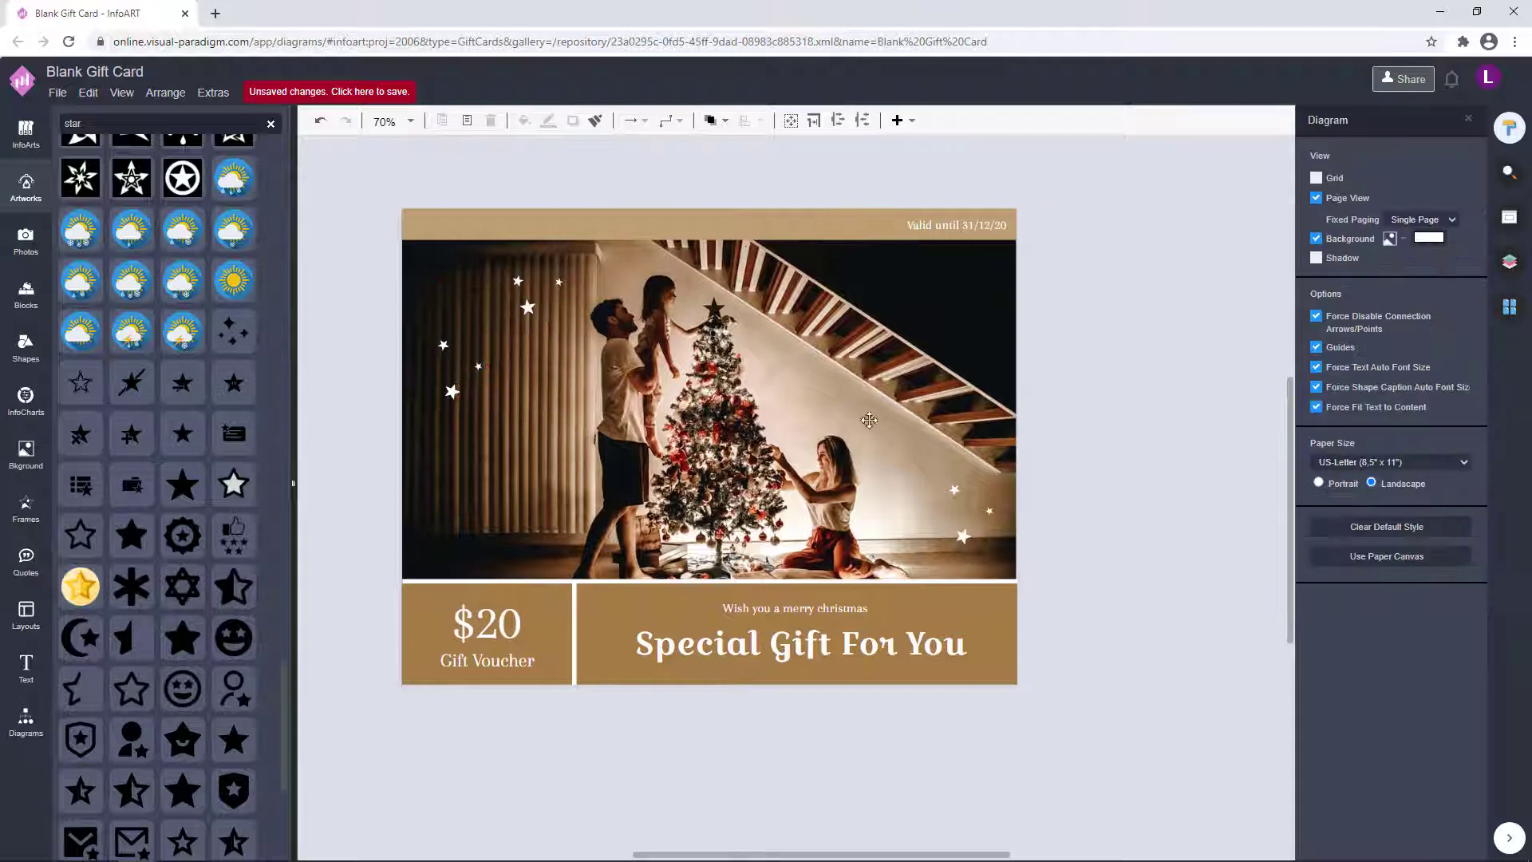
Delete all remaining star clusters from the family photo
drag(1148, 537, 881, 484)
click(447, 718)
click(529, 638)
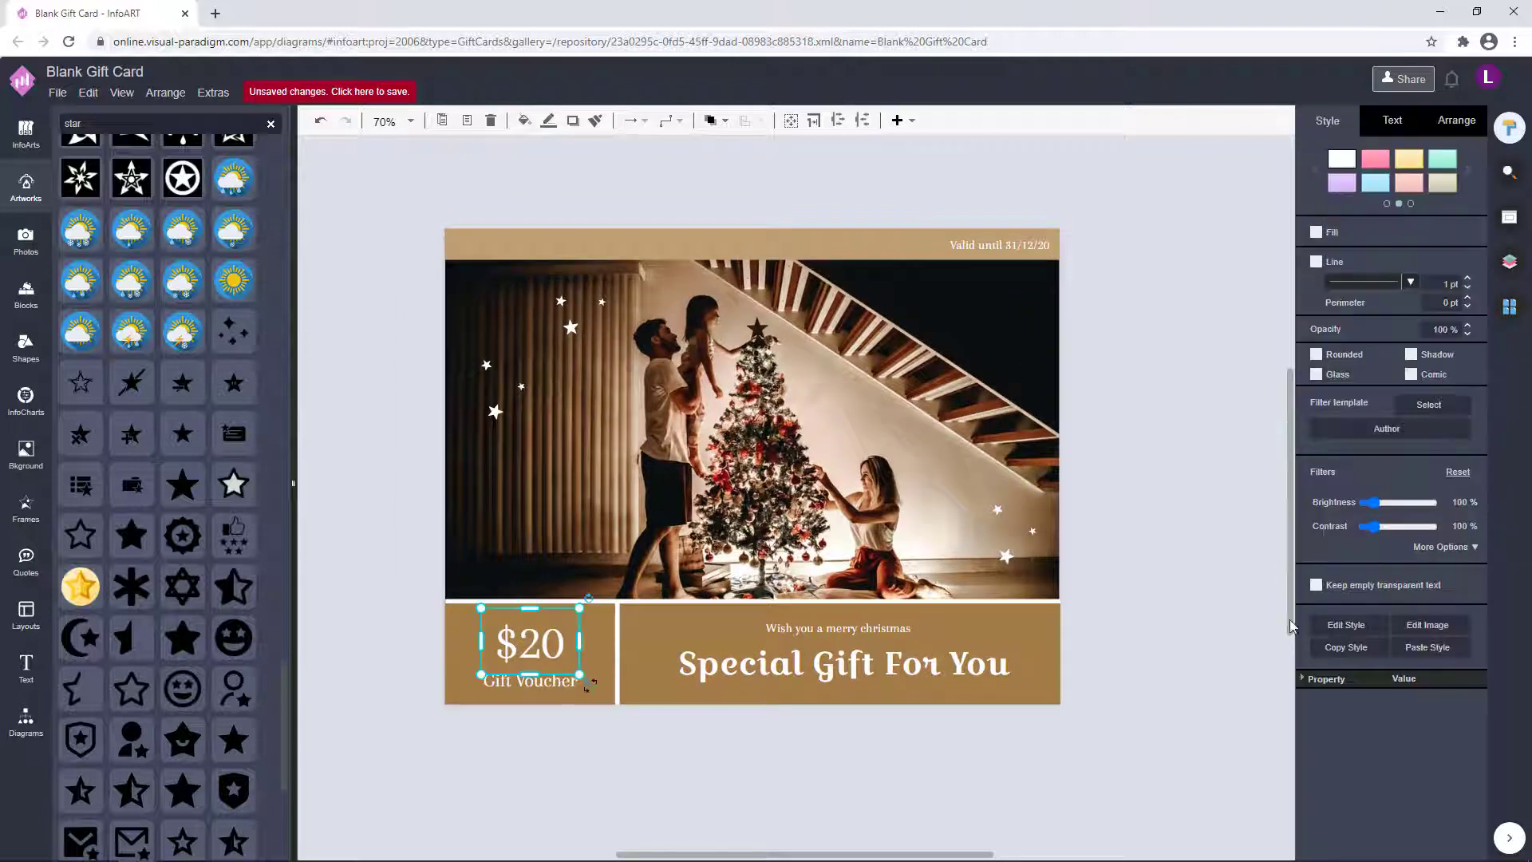
click(1115, 313)
drag(1195, 611, 415, 286)
key(Delete)
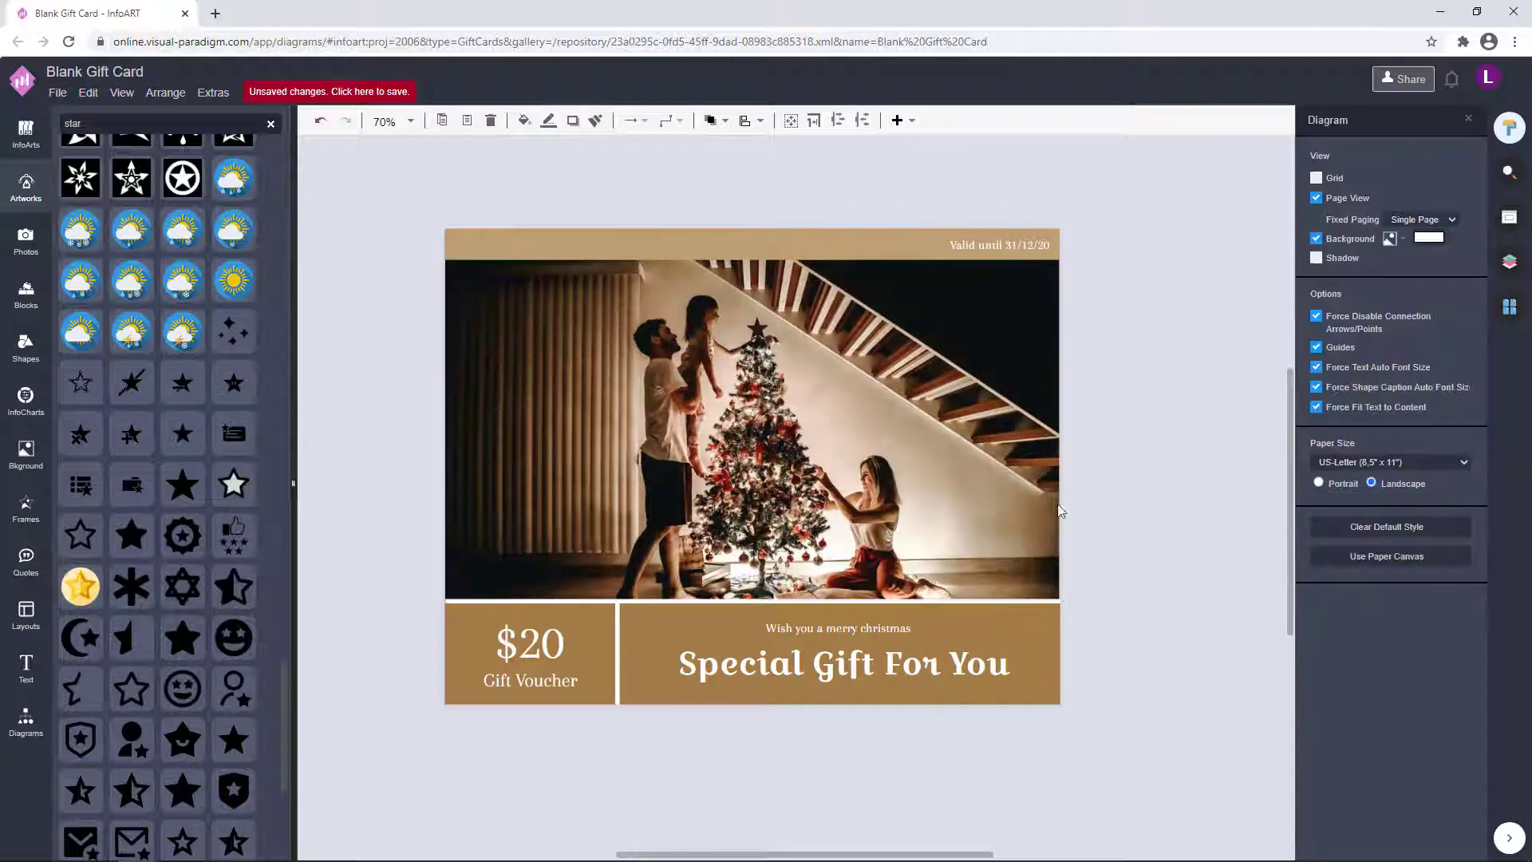
Try an opacity of 96 % on the brown block behind "Special Gift For You"
click(989, 632)
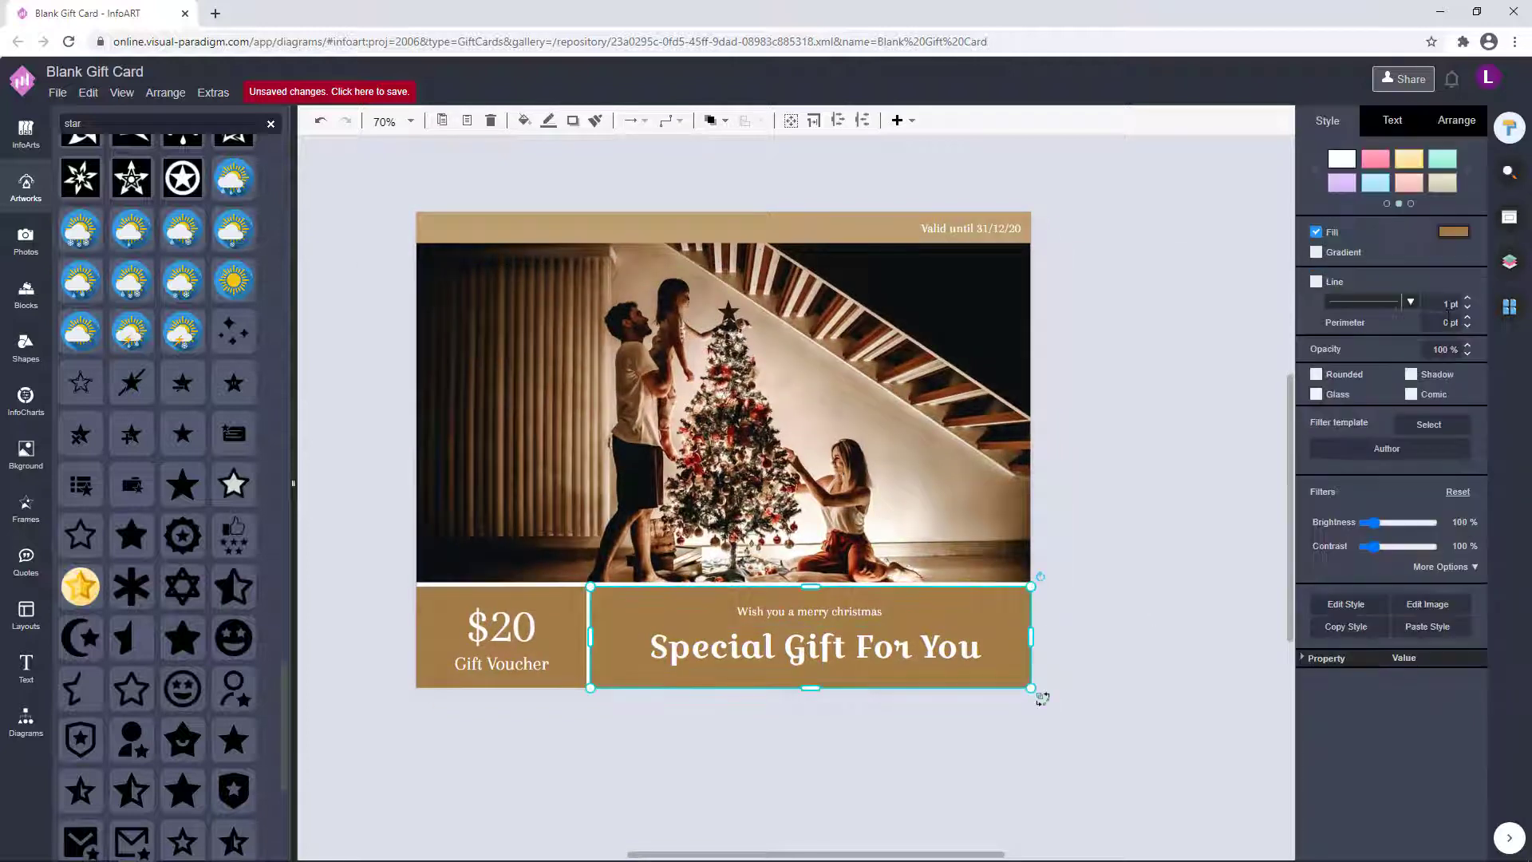
text(96)
key(Return)
click(1061, 654)
click(1007, 615)
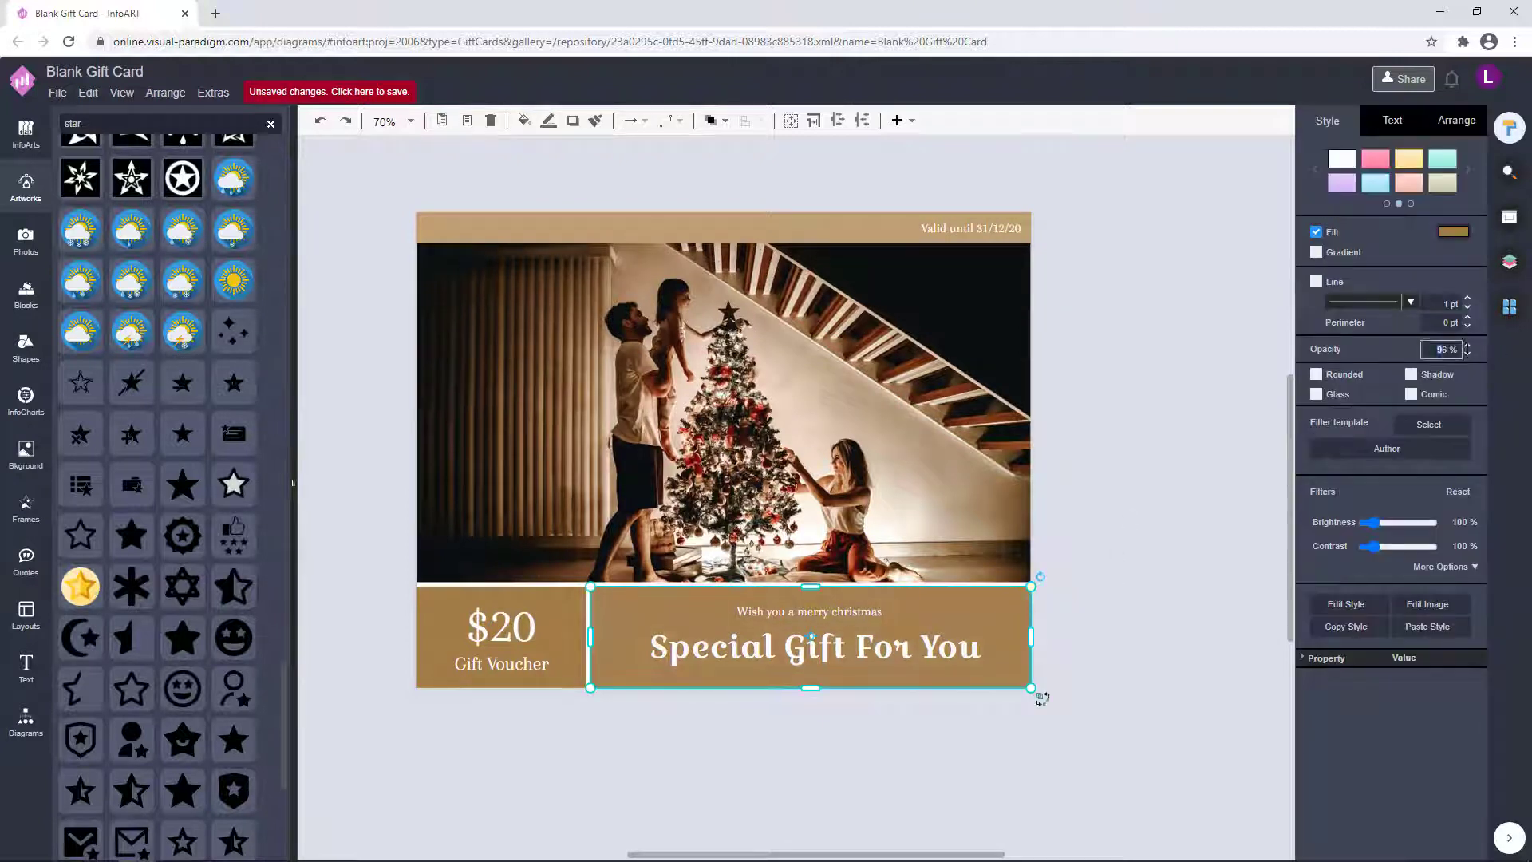
click(1190, 495)
key(ctrl+z)
Shrink the white rectangle behind the brown blocks to a thin horizontal strip directly above them
scroll(495, 615, up, 3)
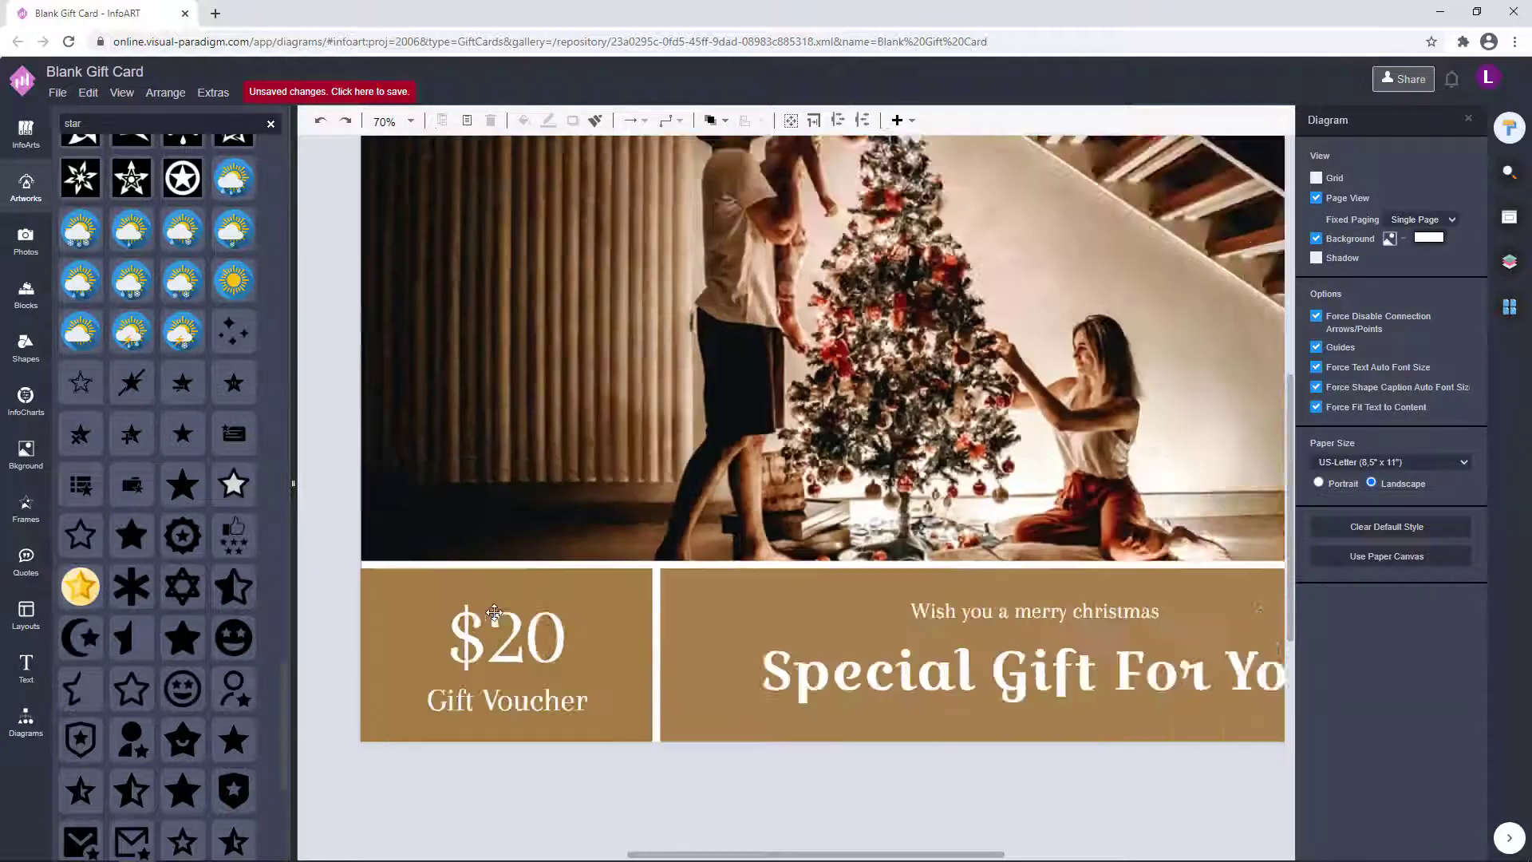
click(625, 594)
drag(968, 769, 952, 559)
scroll(952, 558, down, 3)
Duplicate the thin white strip, and turn the copy into a short vertical bar below the card
click(593, 537)
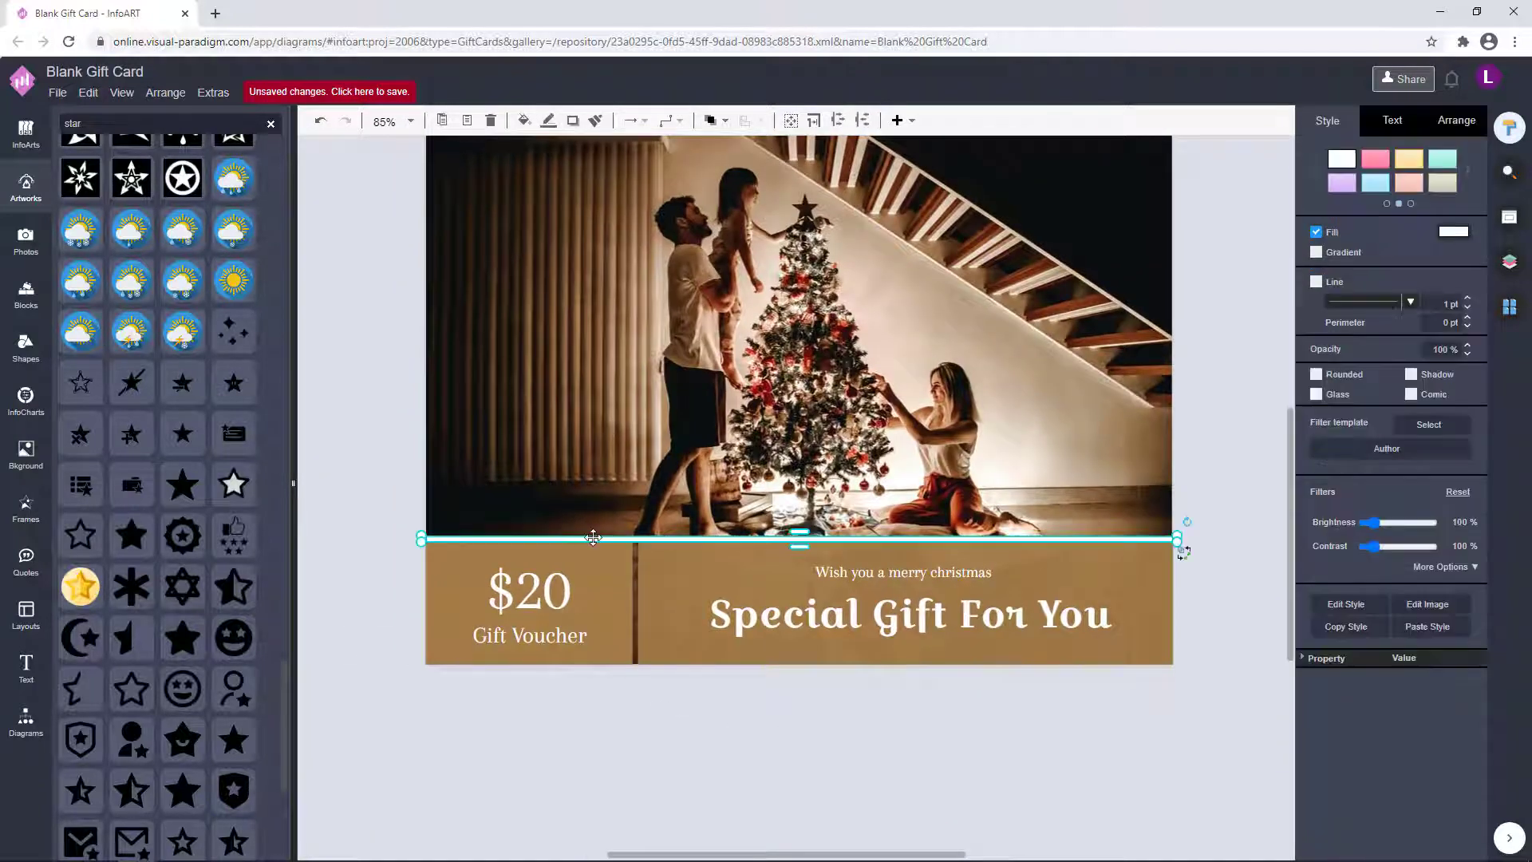
click(420, 600)
click(492, 553)
drag(491, 553, 759, 514)
drag(1282, 519, 902, 726)
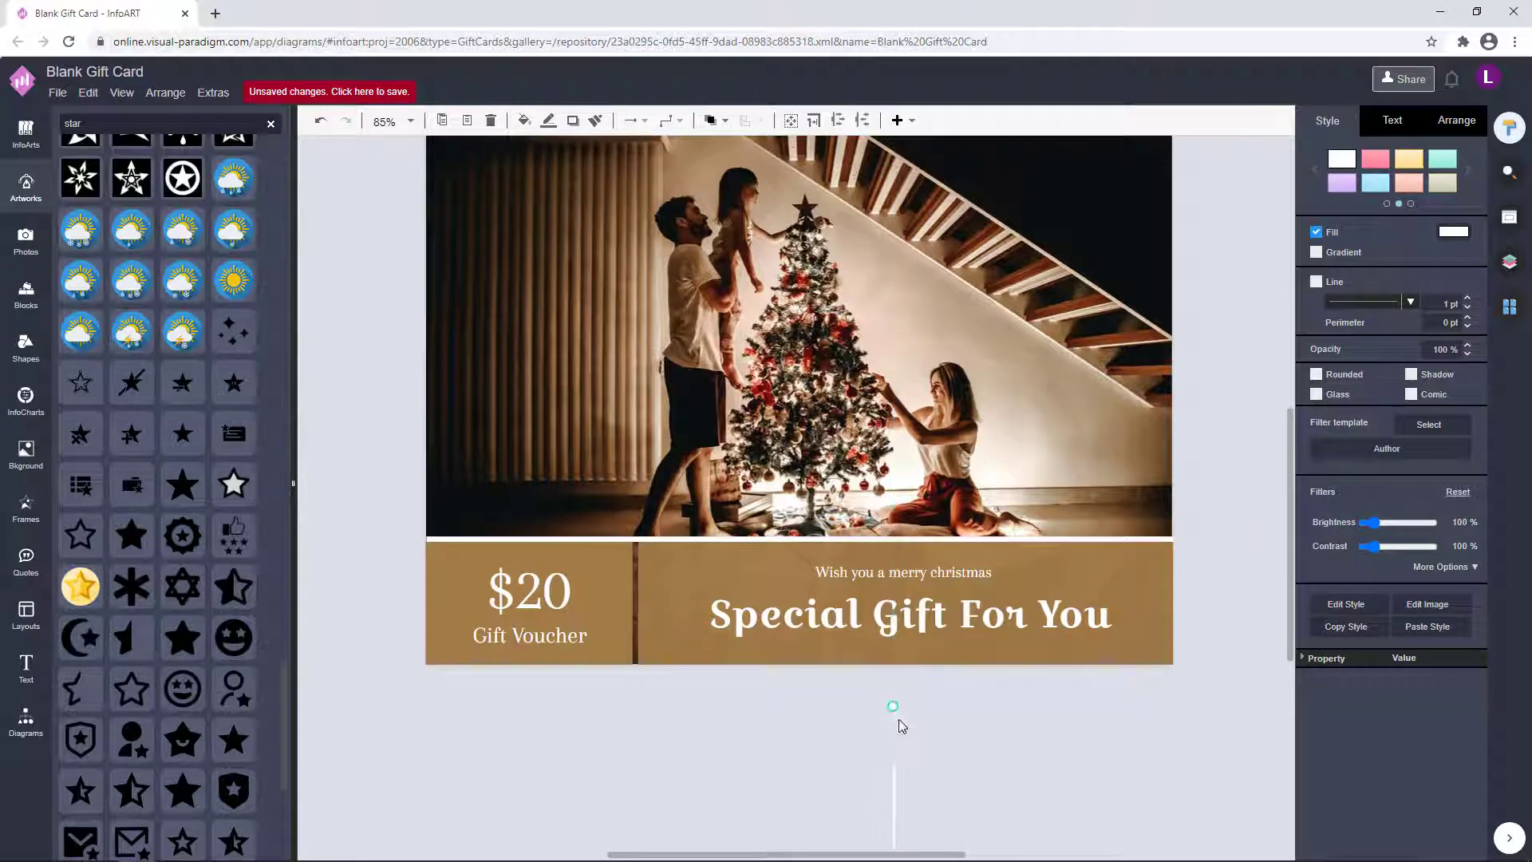
Place the vertical white bar in the gap between the voucher and greeting blocks and fit its length to the blocks' height
scroll(638, 650, up, 4)
drag(895, 788, 647, 651)
drag(637, 802, 636, 764)
drag(647, 630, 647, 629)
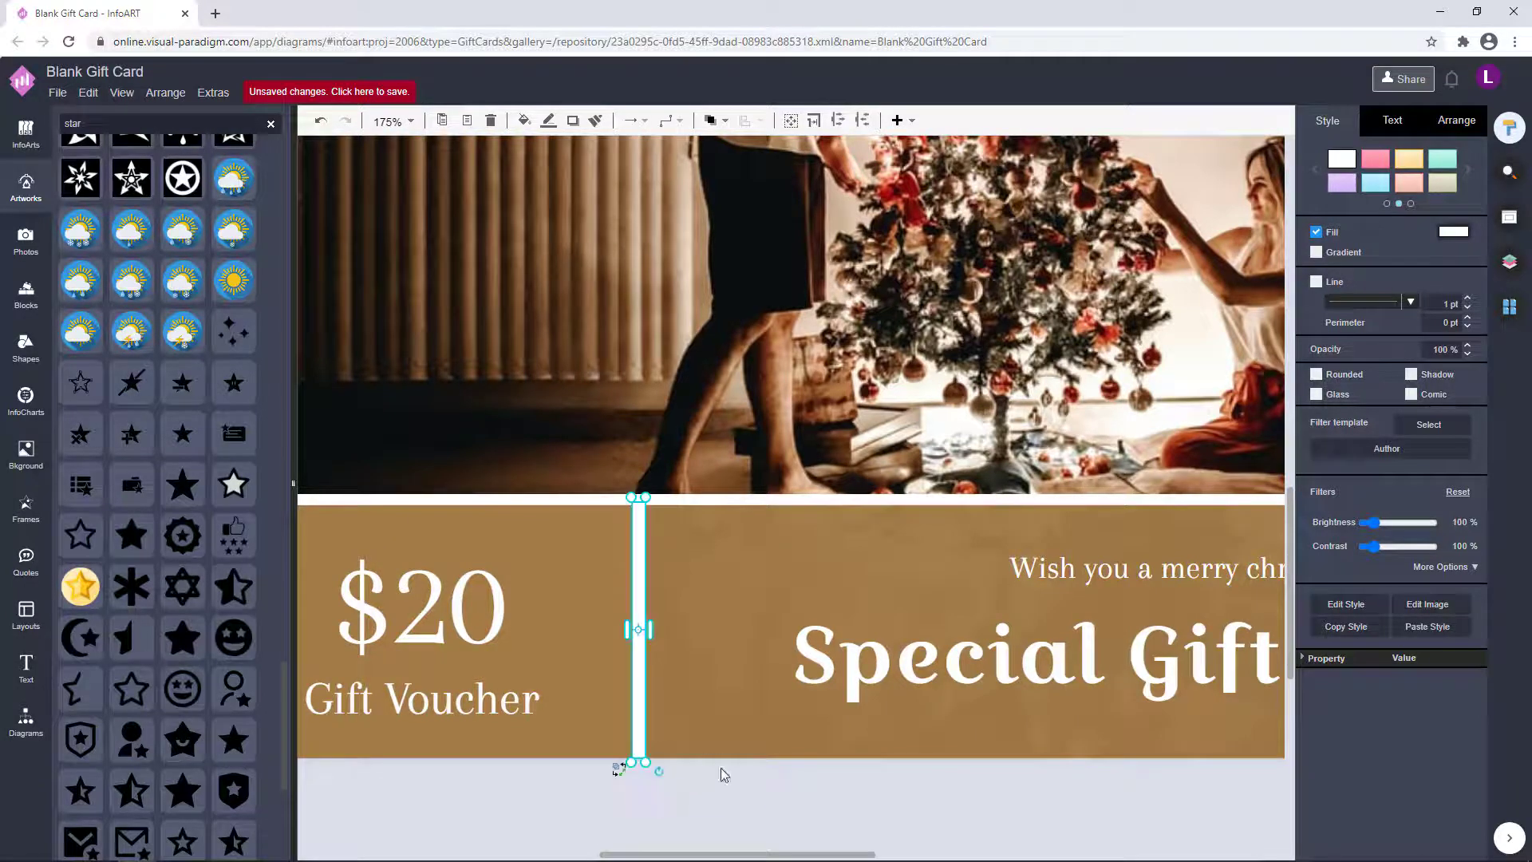
Set the opacity of both the voucher block and the greeting block to 90 %
scroll(718, 771, down, 4)
click(463, 558)
text(90)
key(Return)
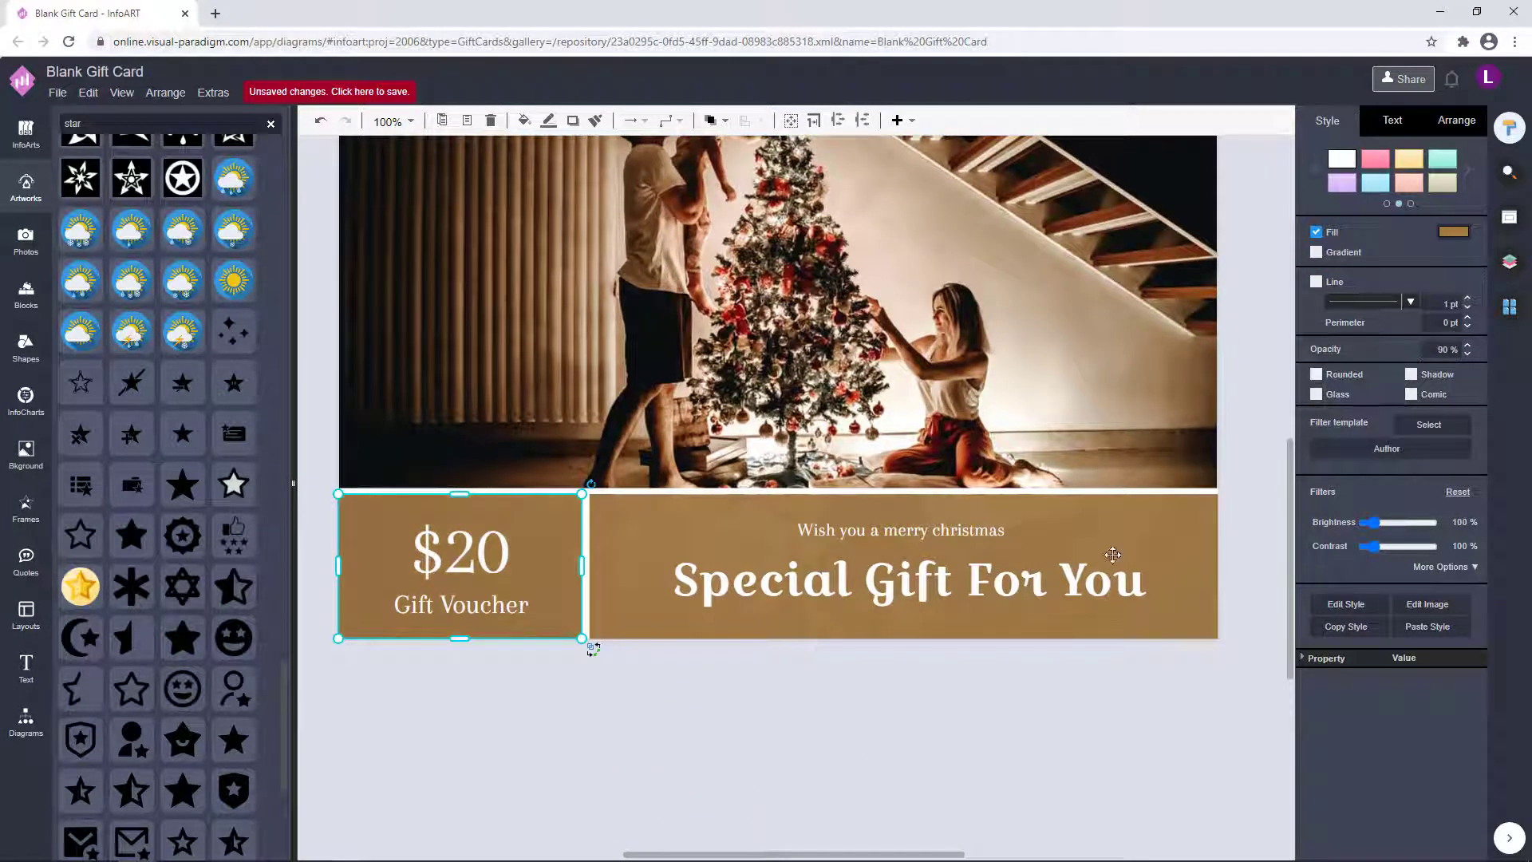
click(1202, 530)
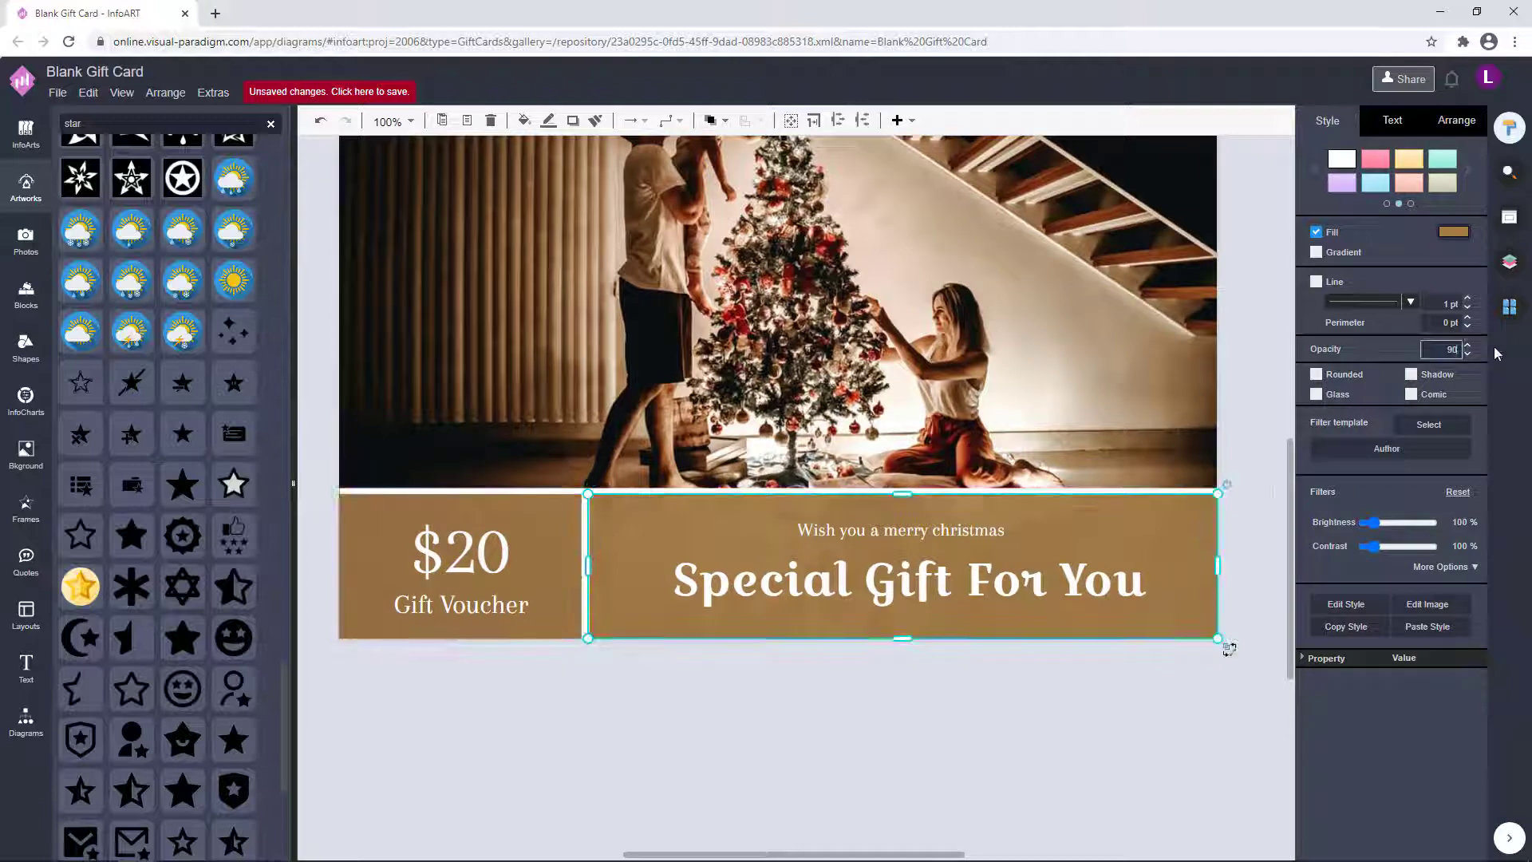
Set the opacity of the brown block behind "$20 Gift Voucher" to 50 %
click(541, 551)
drag(588, 643, 760, 749)
key(ctrl+z)
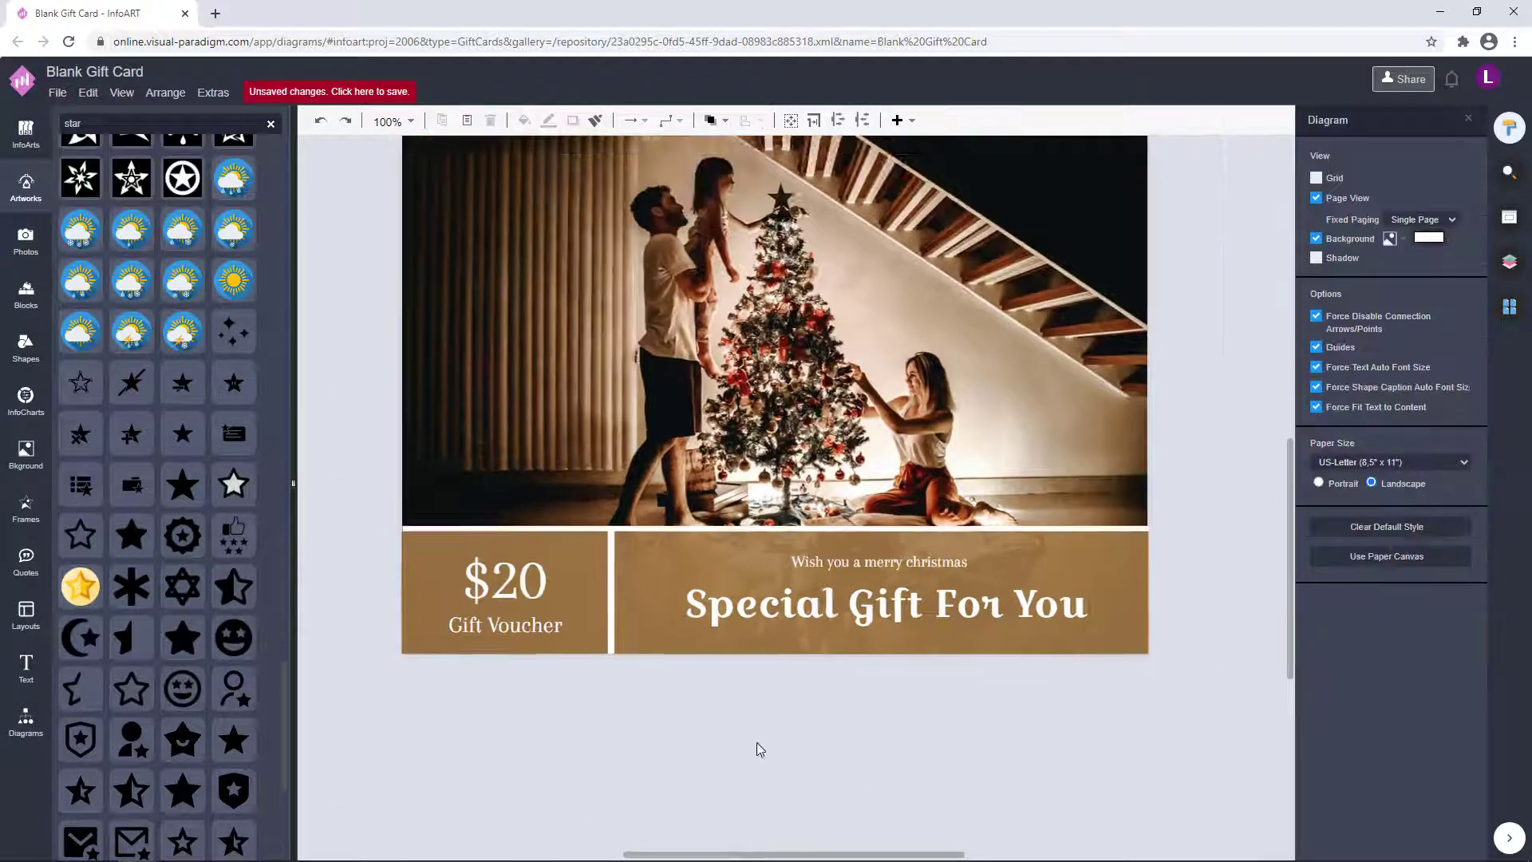
scroll(958, 655, down, 2)
text(50)
key(Return)
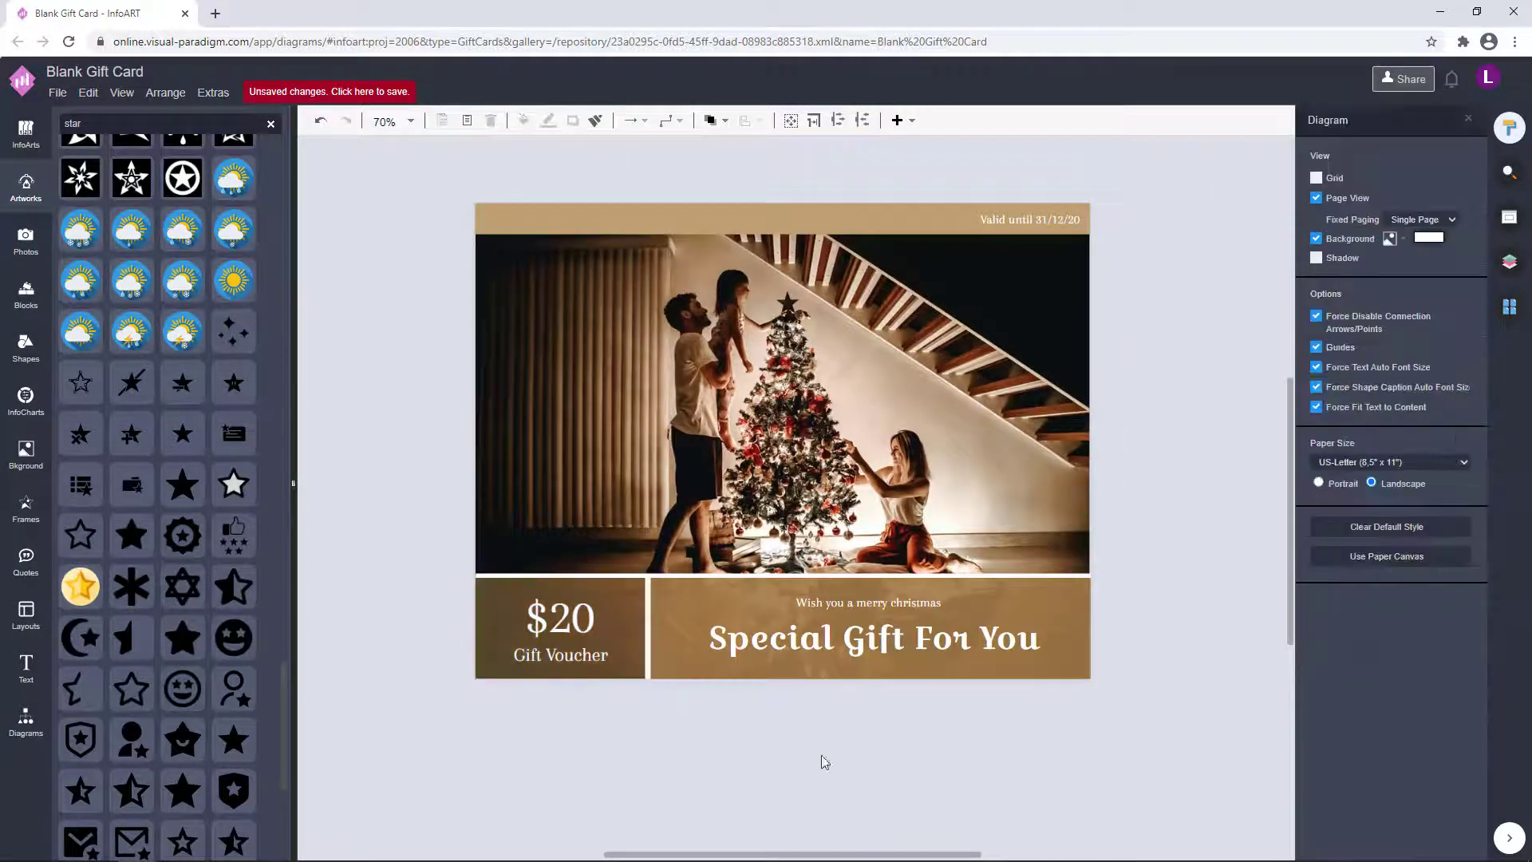
click(968, 735)
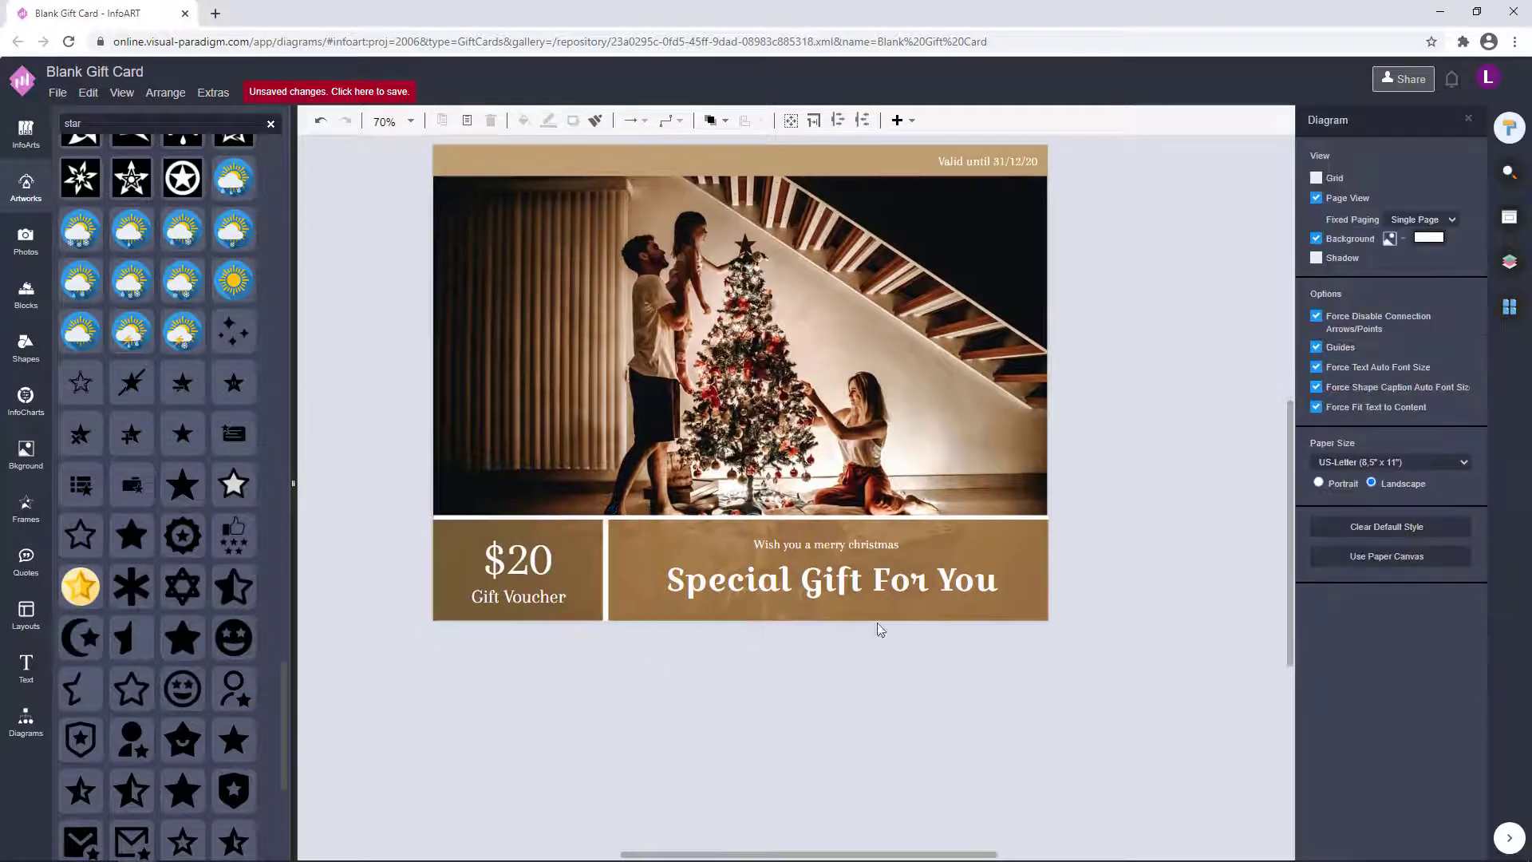
Set the opacity of the validity date strip above the photo to 90 %
click(873, 177)
text(90)
key(Return)
click(1152, 427)
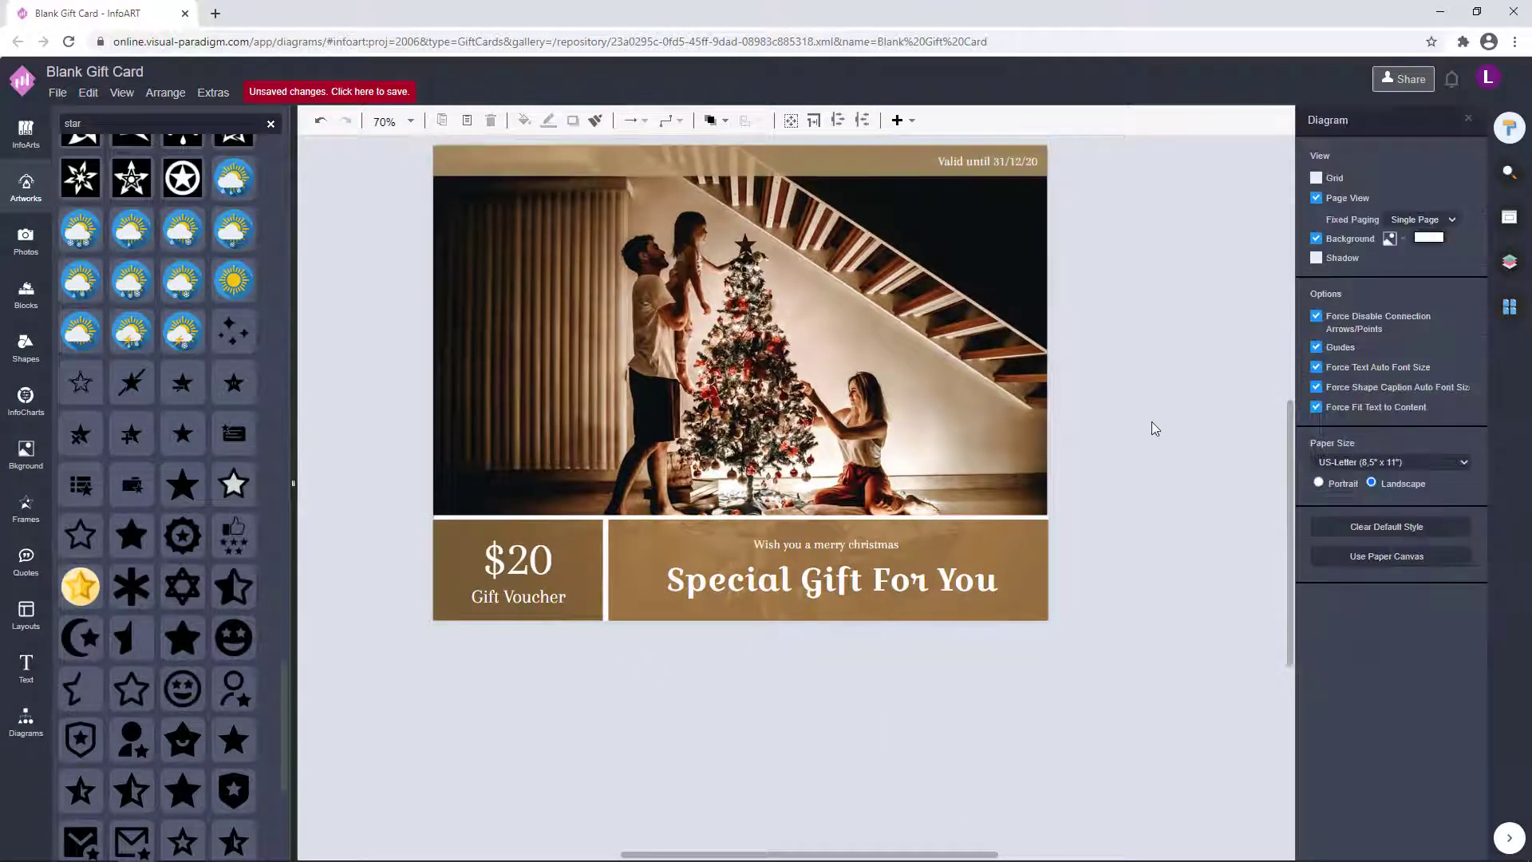
click(871, 190)
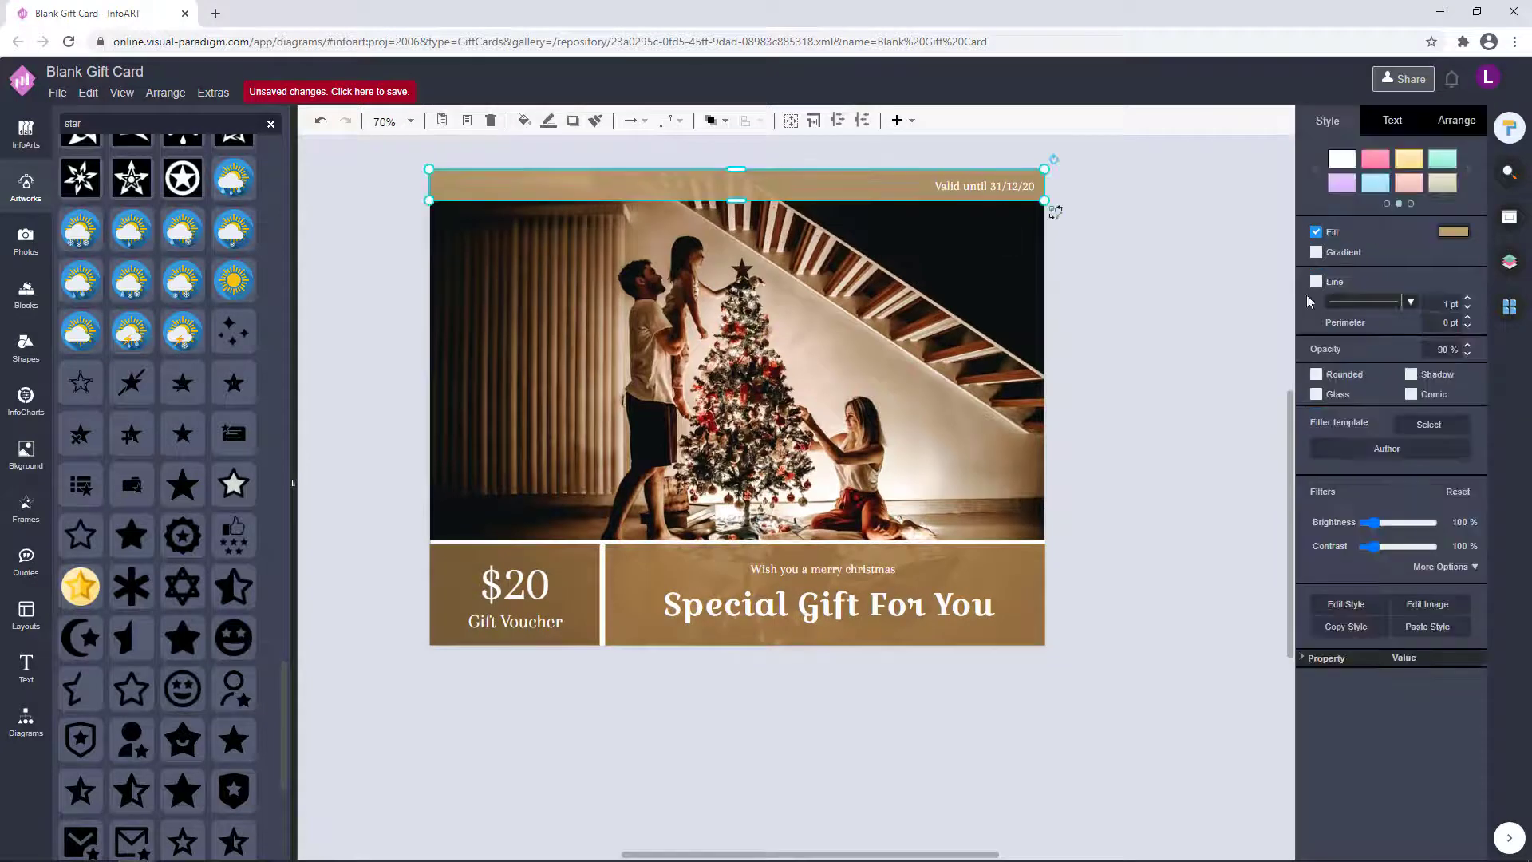
click(1163, 428)
Check the validity text, greeting block and voucher texts for their opacity, and review the overall look of the card
click(925, 203)
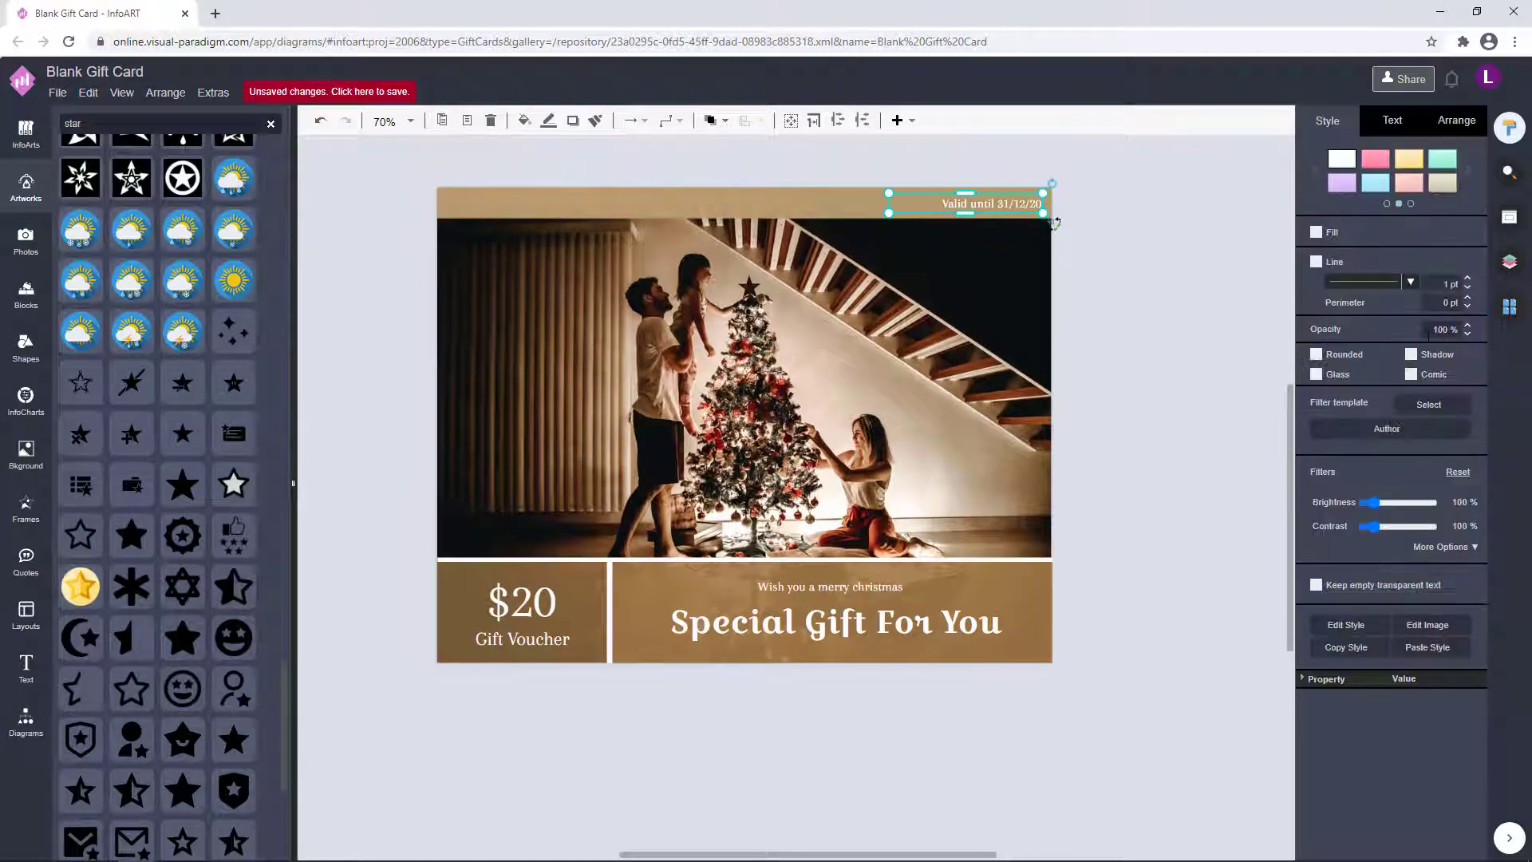
click(872, 242)
click(1037, 213)
click(1094, 514)
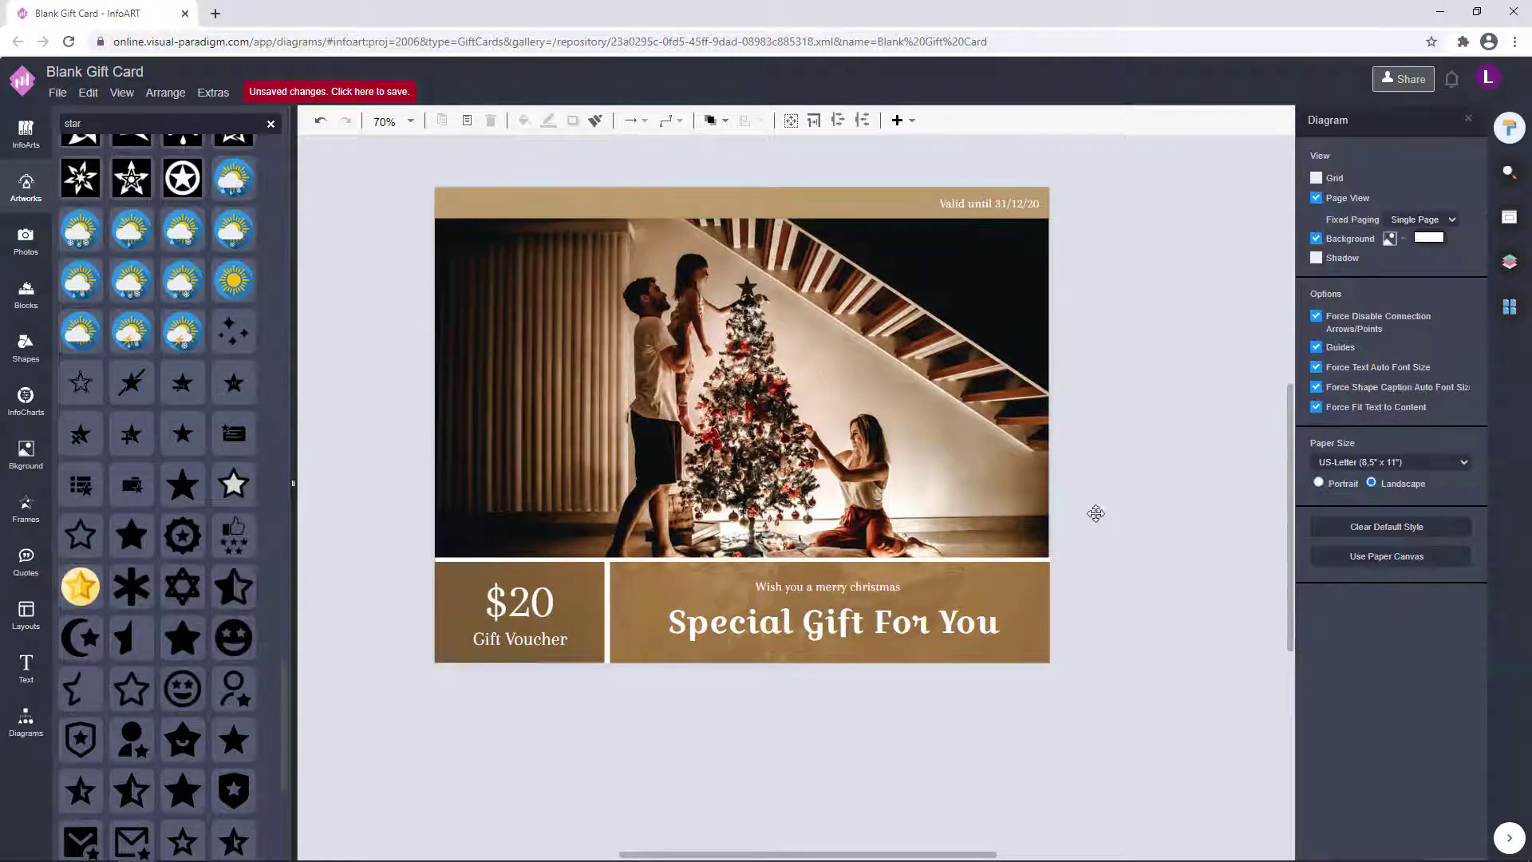
click(1055, 638)
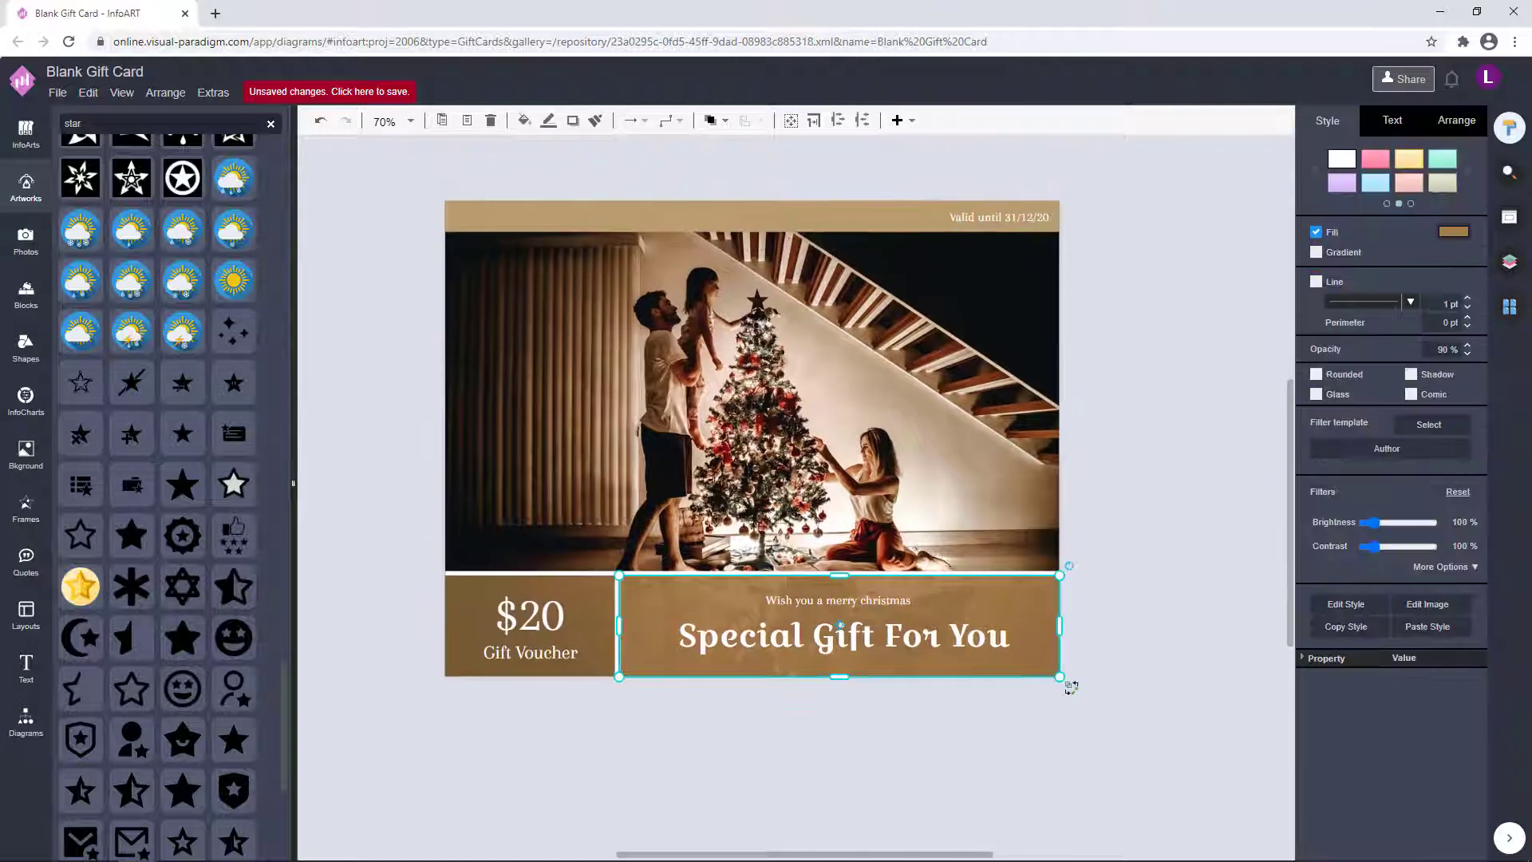
click(1158, 520)
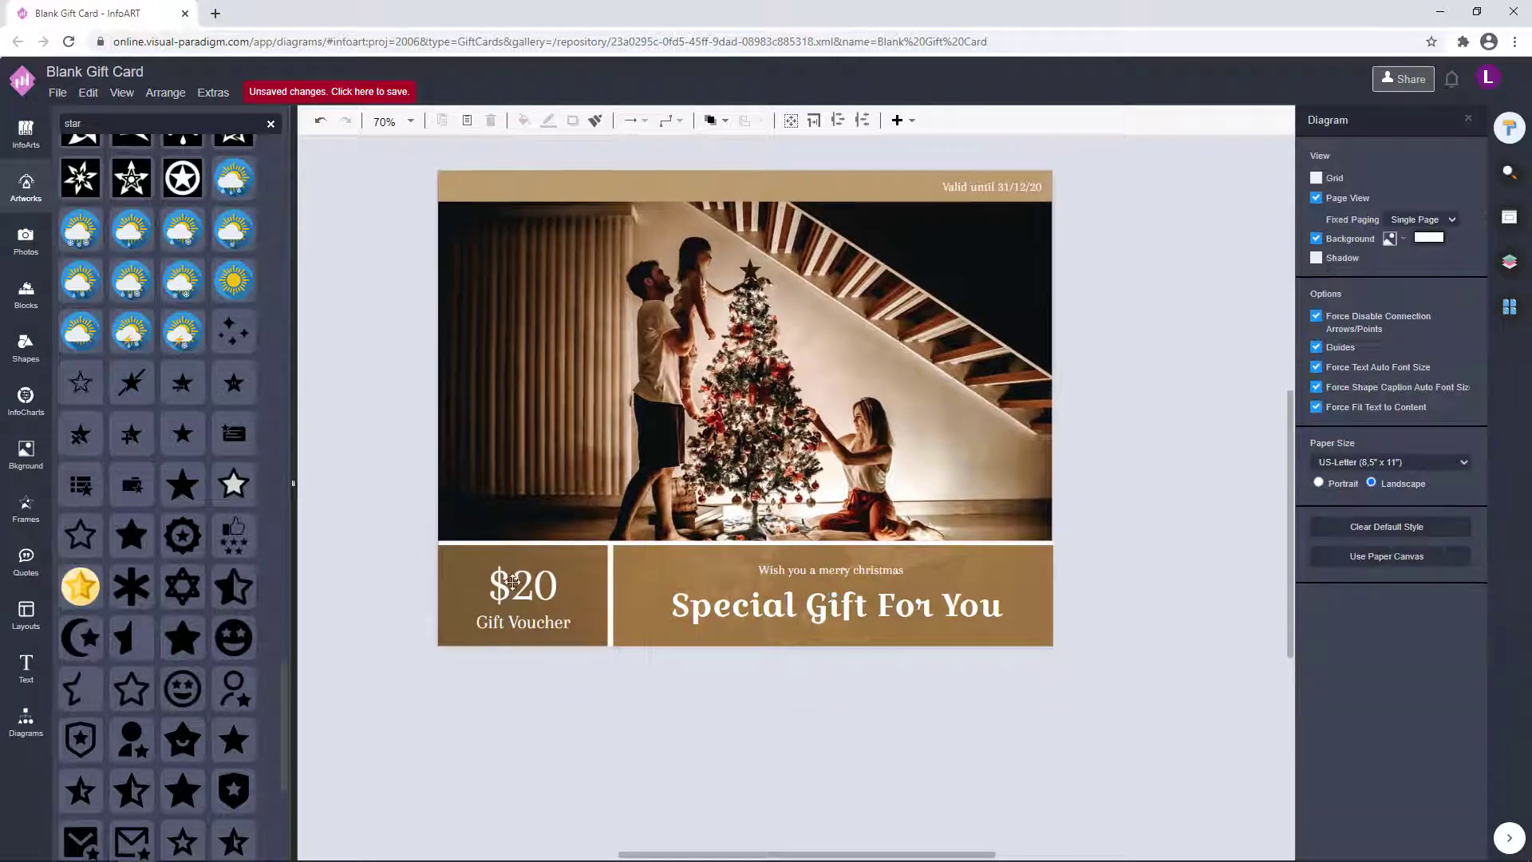
click(558, 631)
click(581, 699)
click(550, 597)
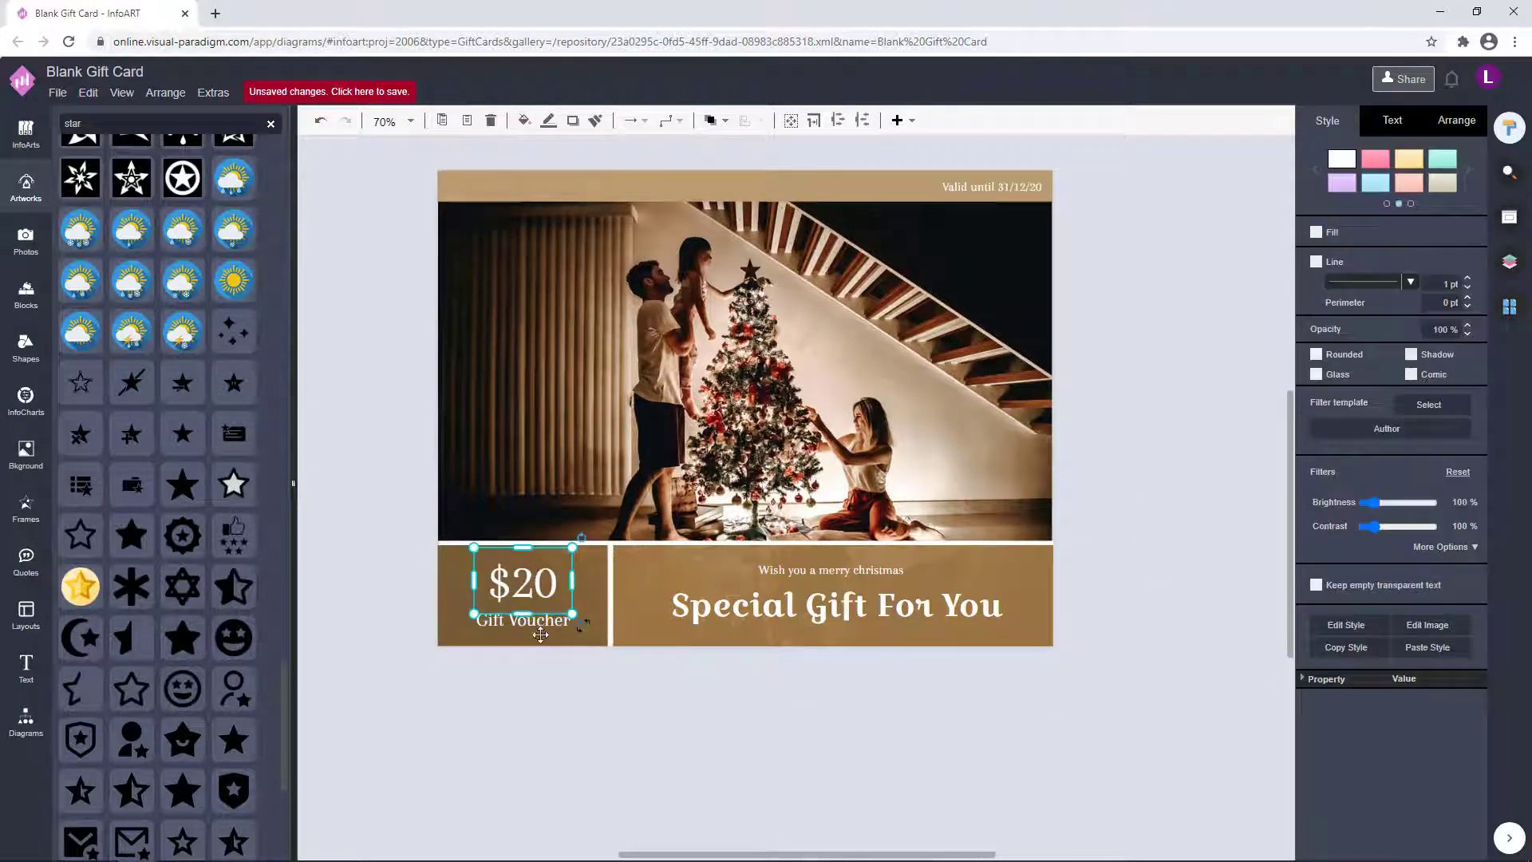
click(638, 750)
click(531, 568)
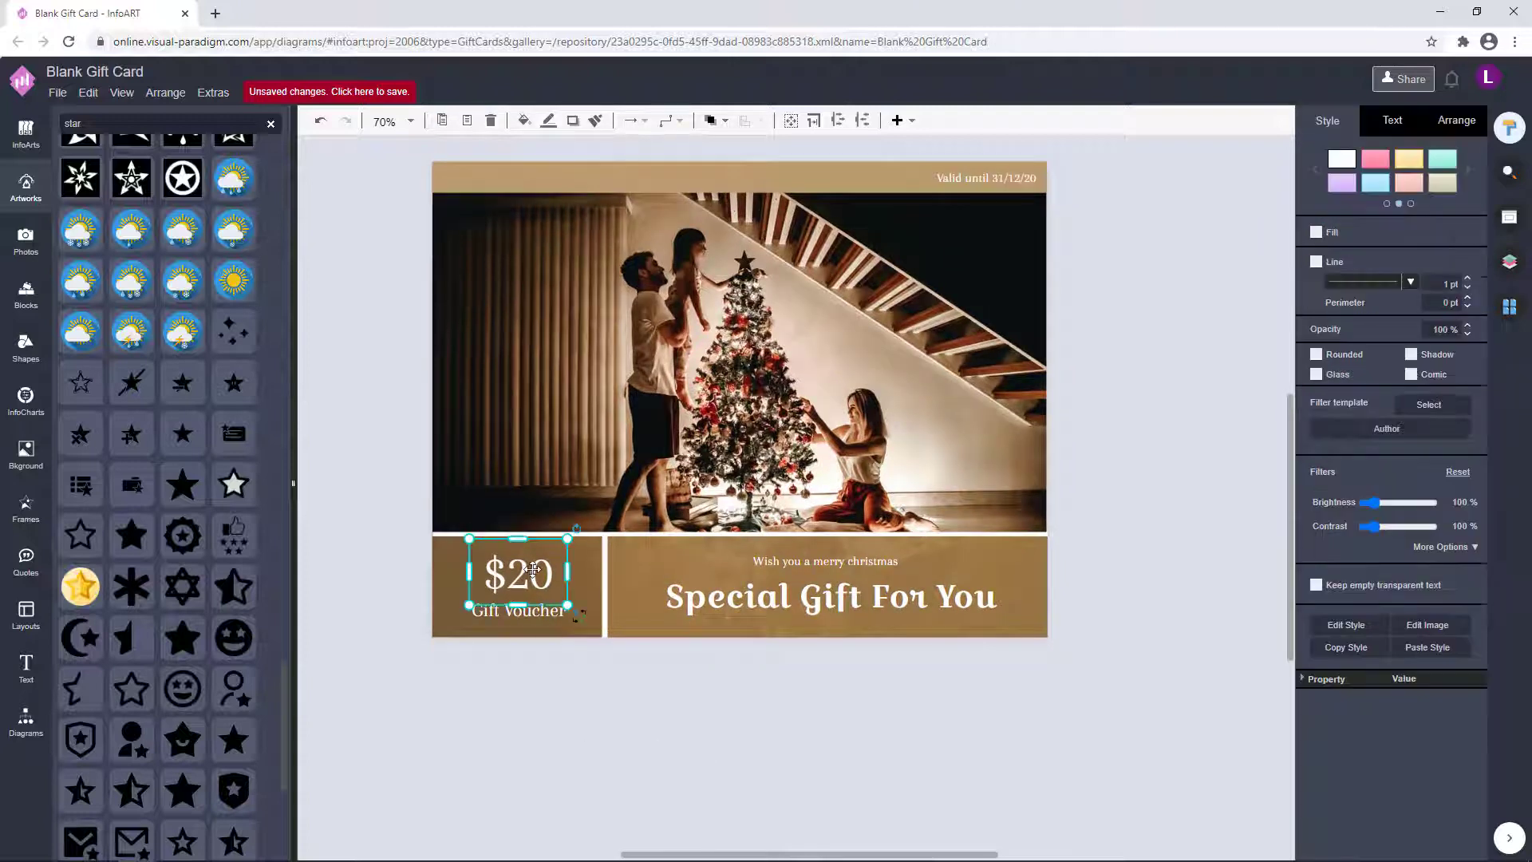
click(1116, 391)
scroll(778, 724, down, 1)
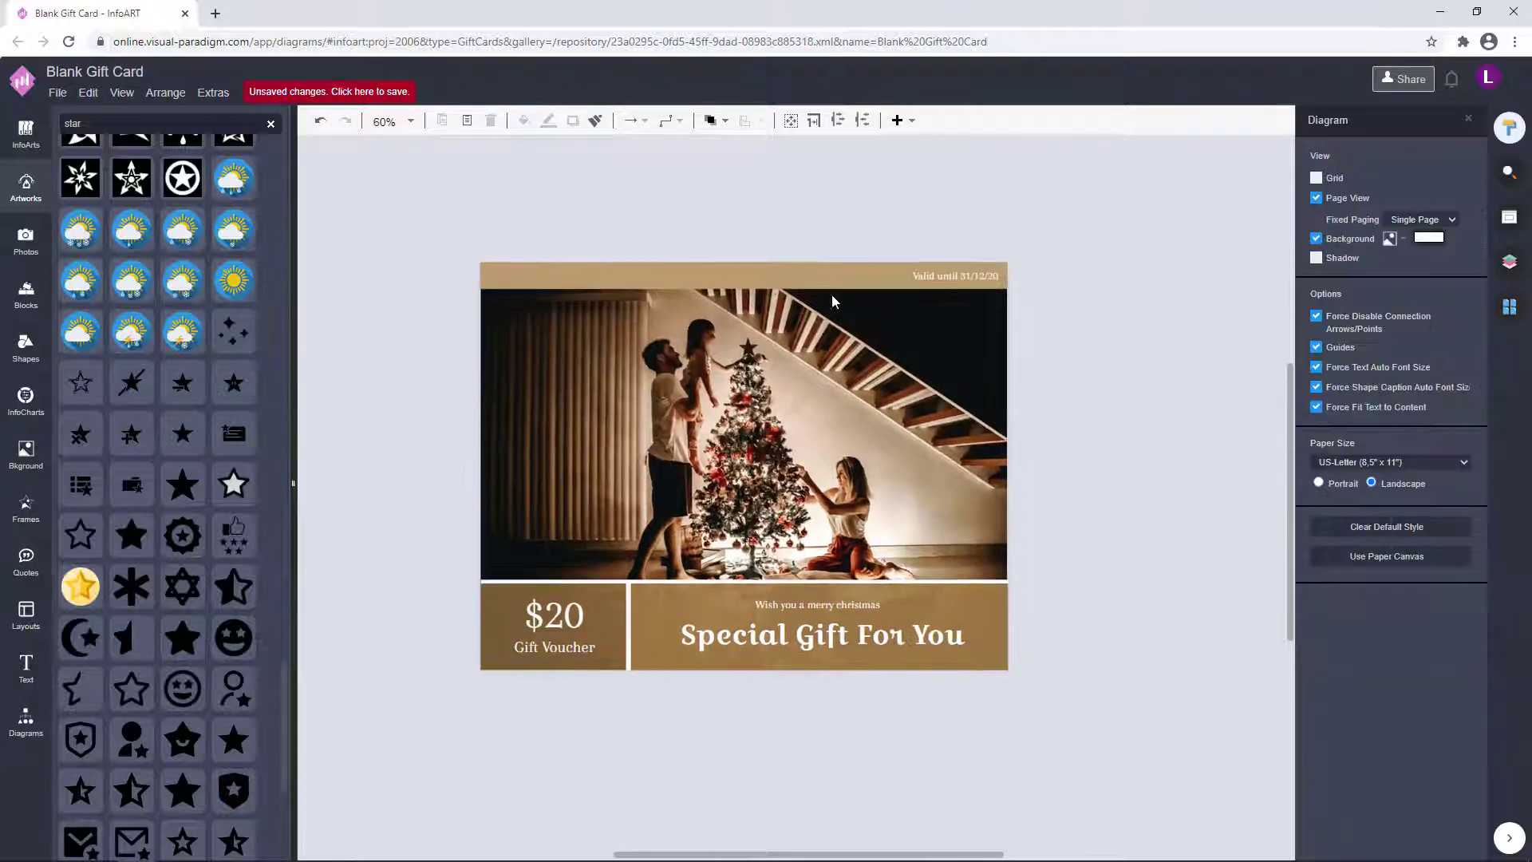
scroll(928, 420, up, 1)
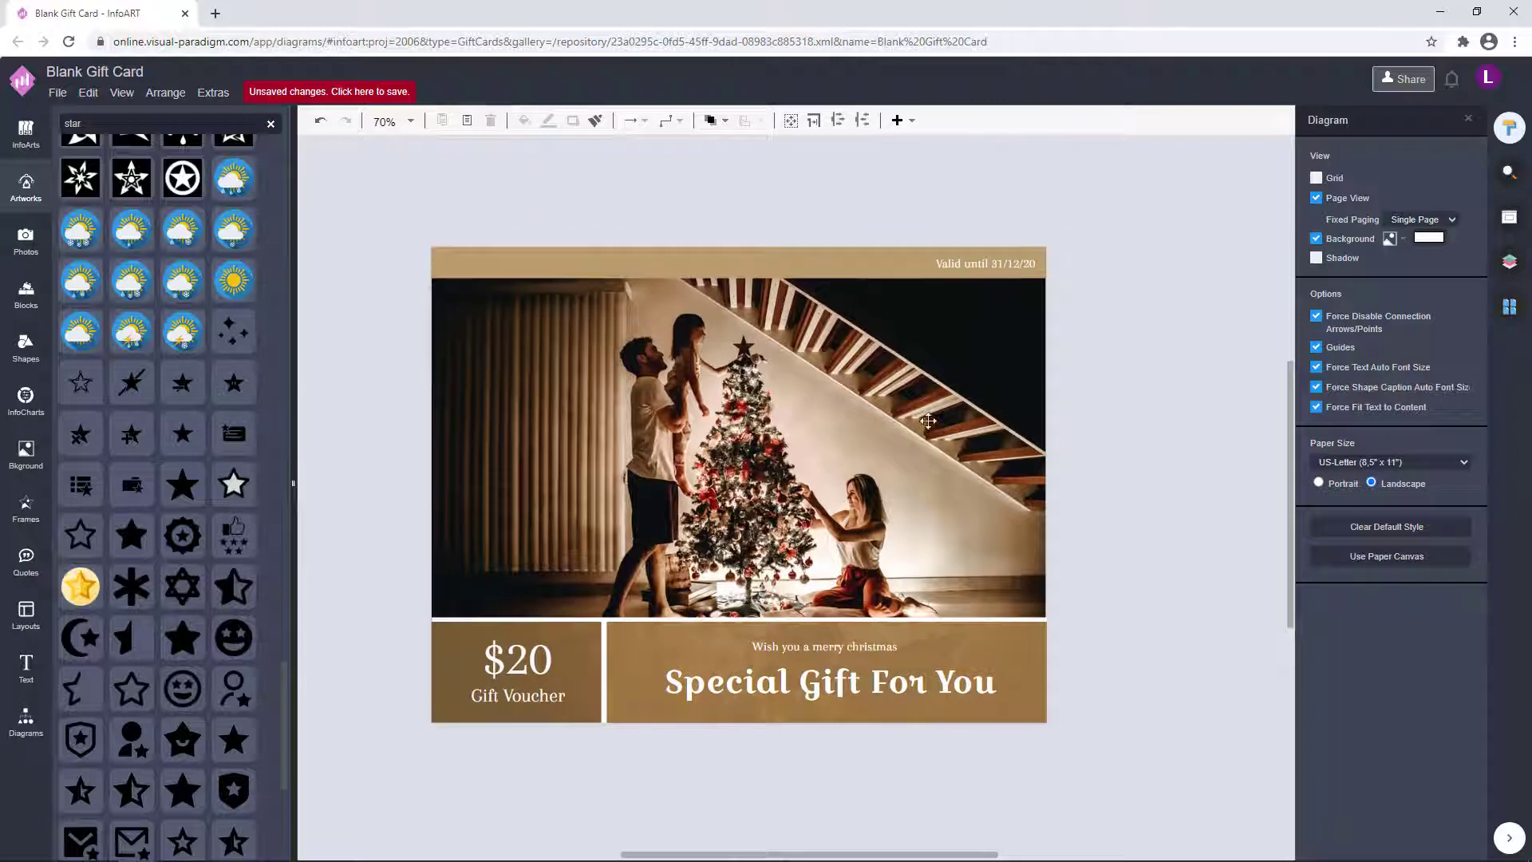
Save the design to VP Online under the name "Family Christmas Photo Special Gift Card"
click(364, 93)
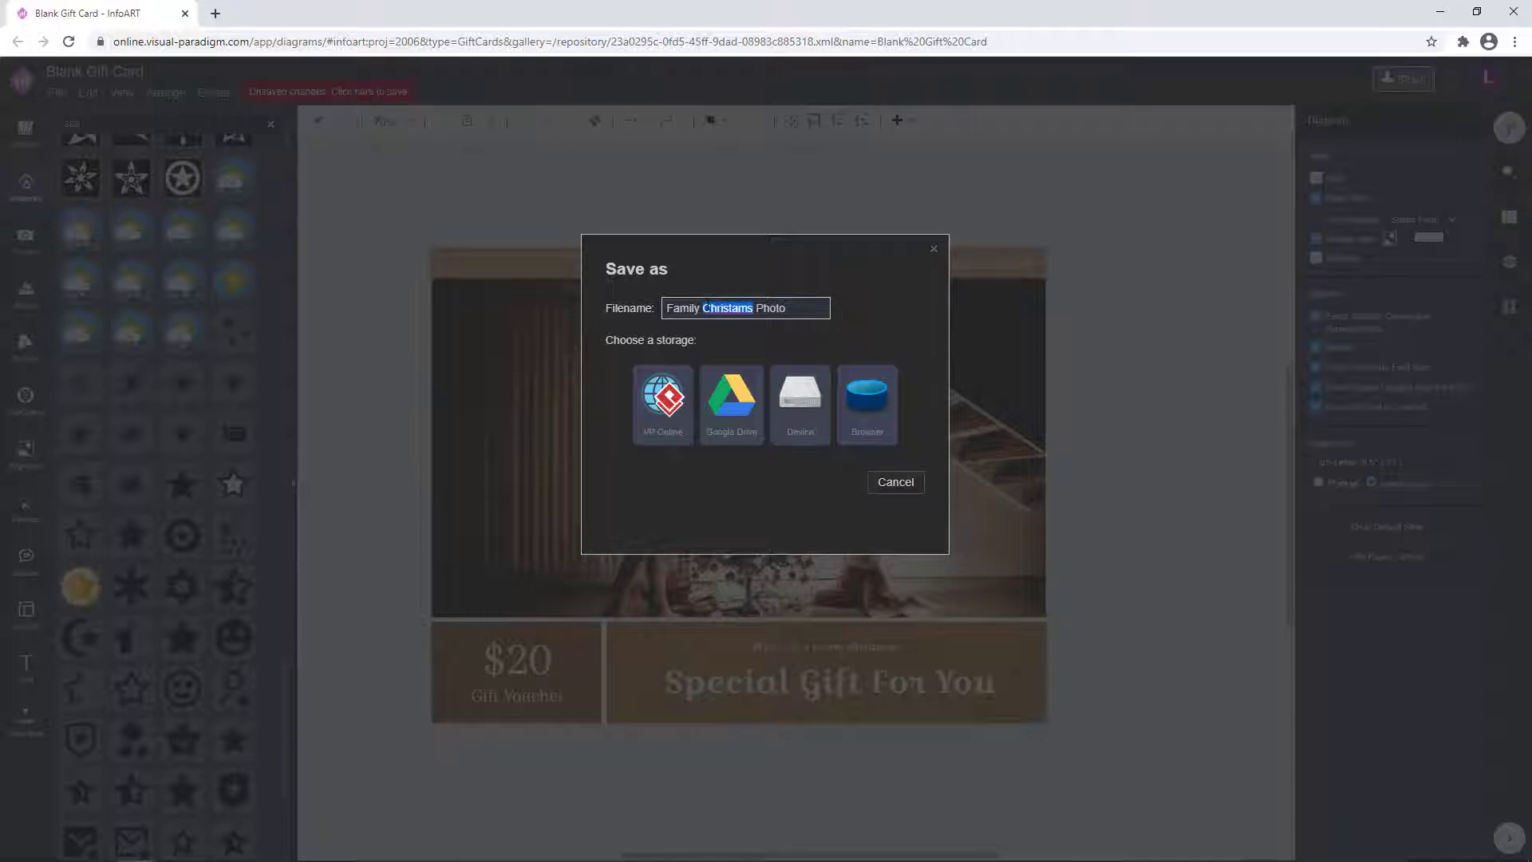
right_click(727, 308)
click(800, 310)
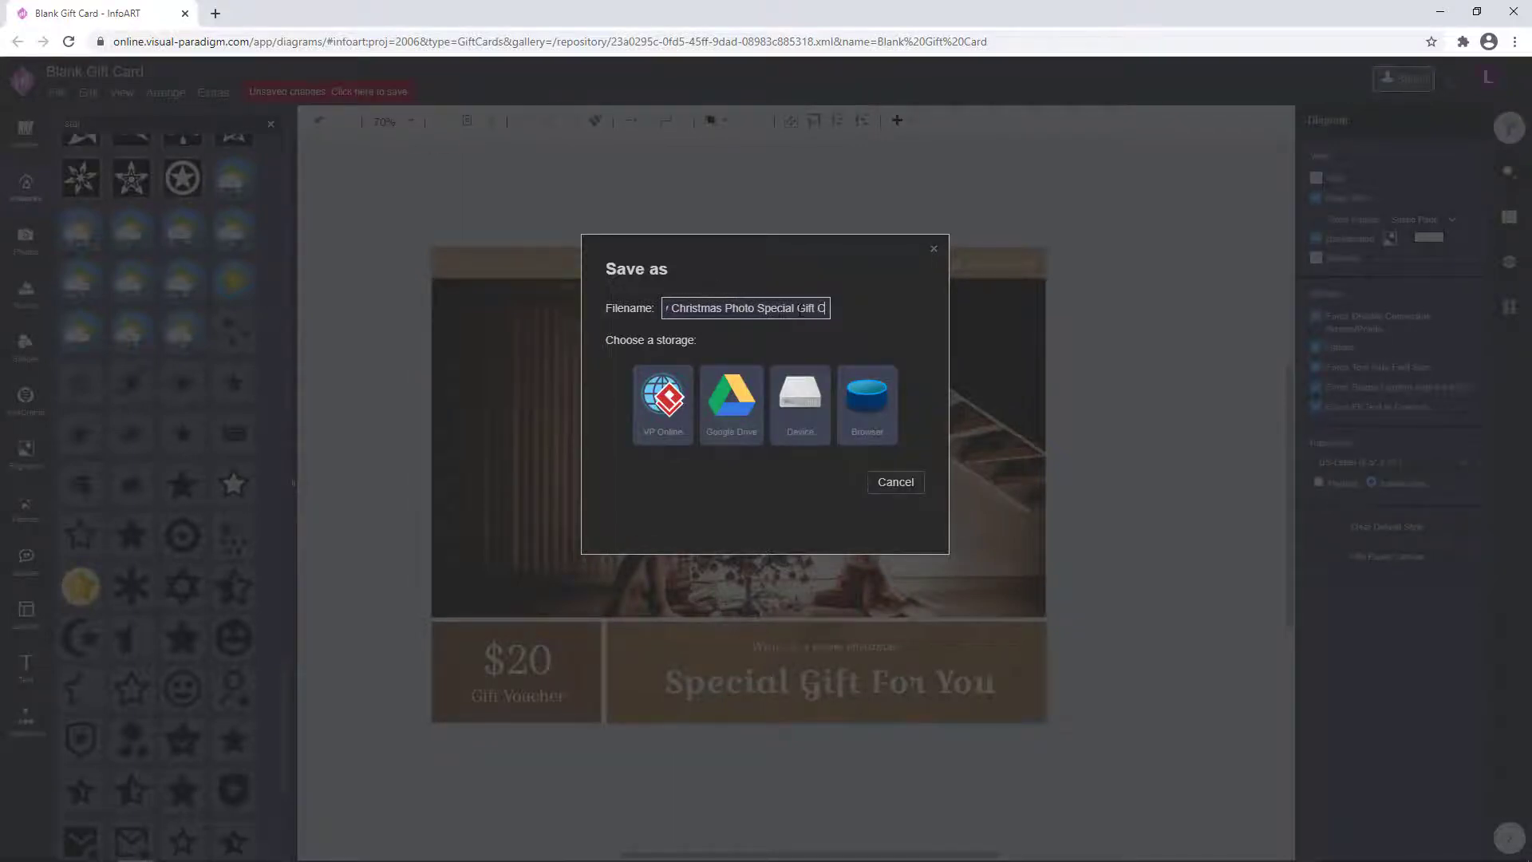
click(663, 404)
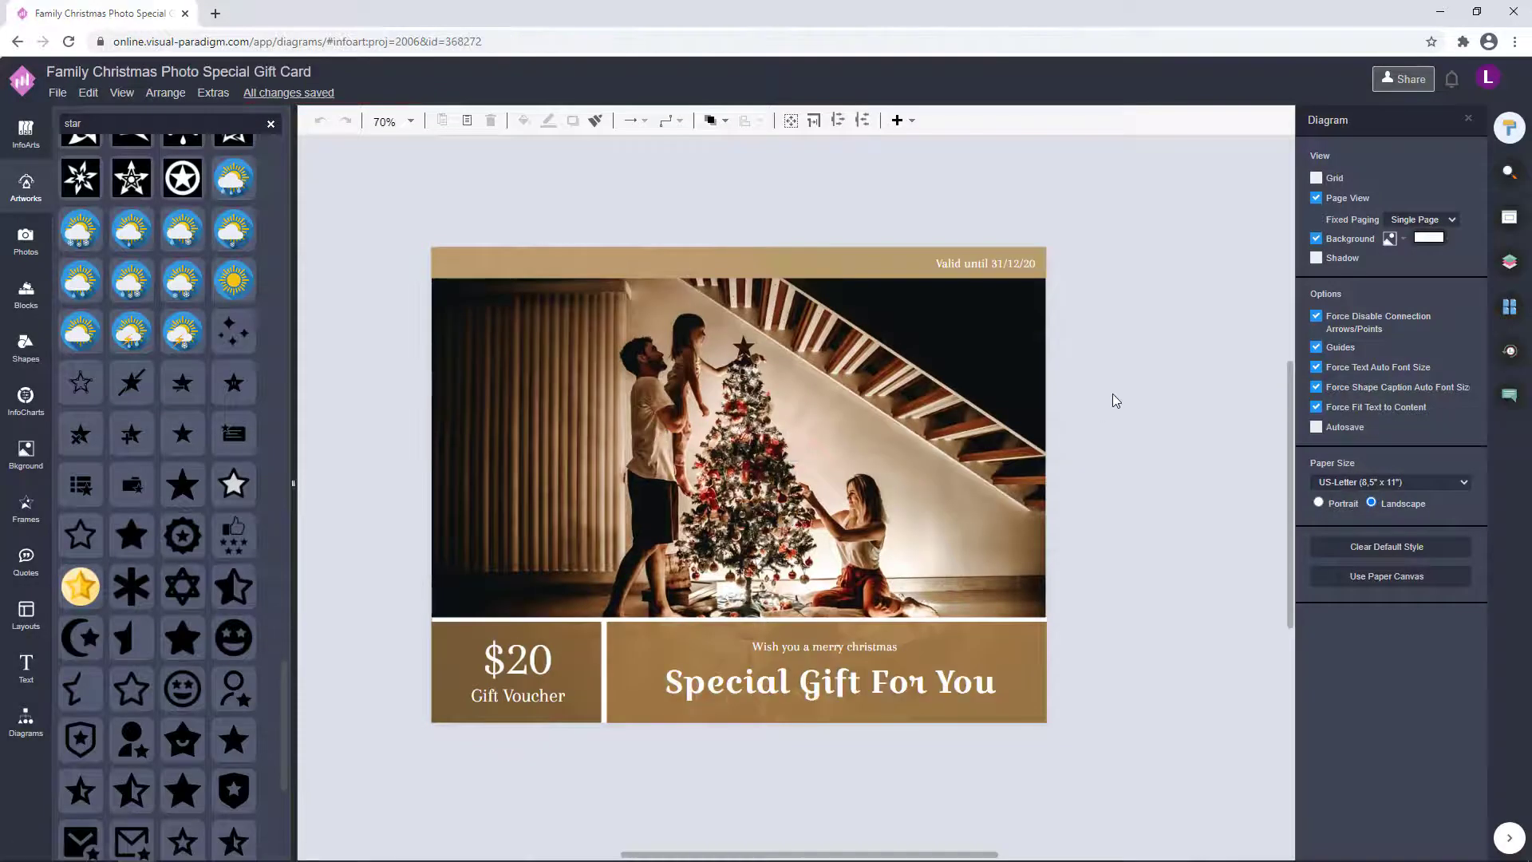